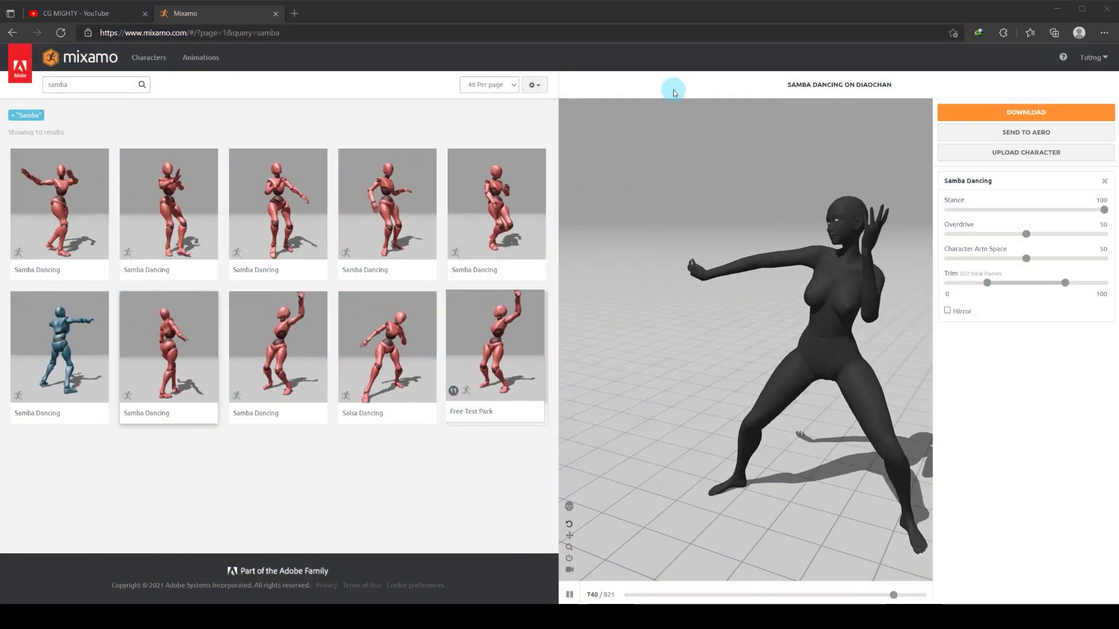
Step: Download the Samba Dancing animation applied to the Diaochan character
click(974, 111)
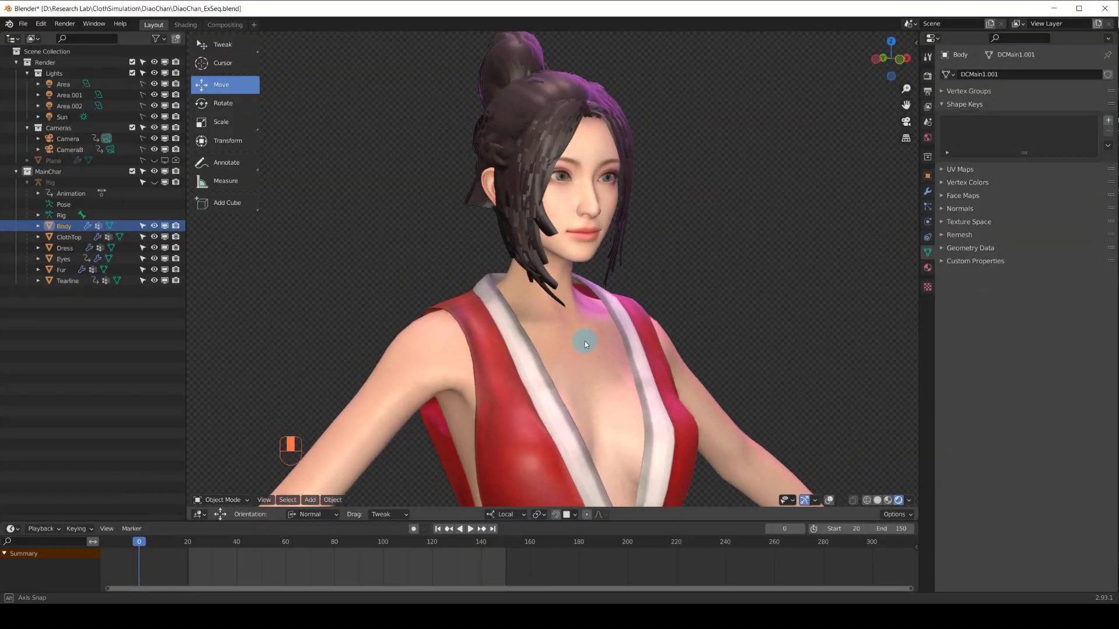
Step: Switch to Blender and play back the dance animation on the whole character from the front, leaving the playhead at frame 95
drag(580, 332, 568, 253)
scroll(570, 252, down, 4)
drag(577, 313, 577, 287)
scroll(578, 290, up, 2)
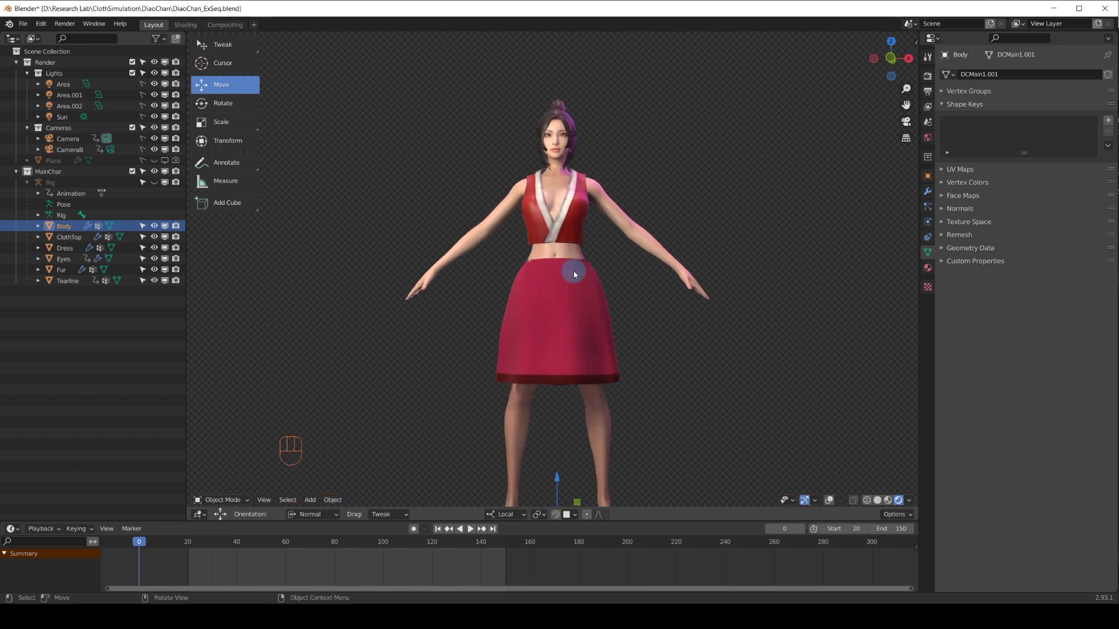
key(KP_1)
drag(552, 289, 542, 238)
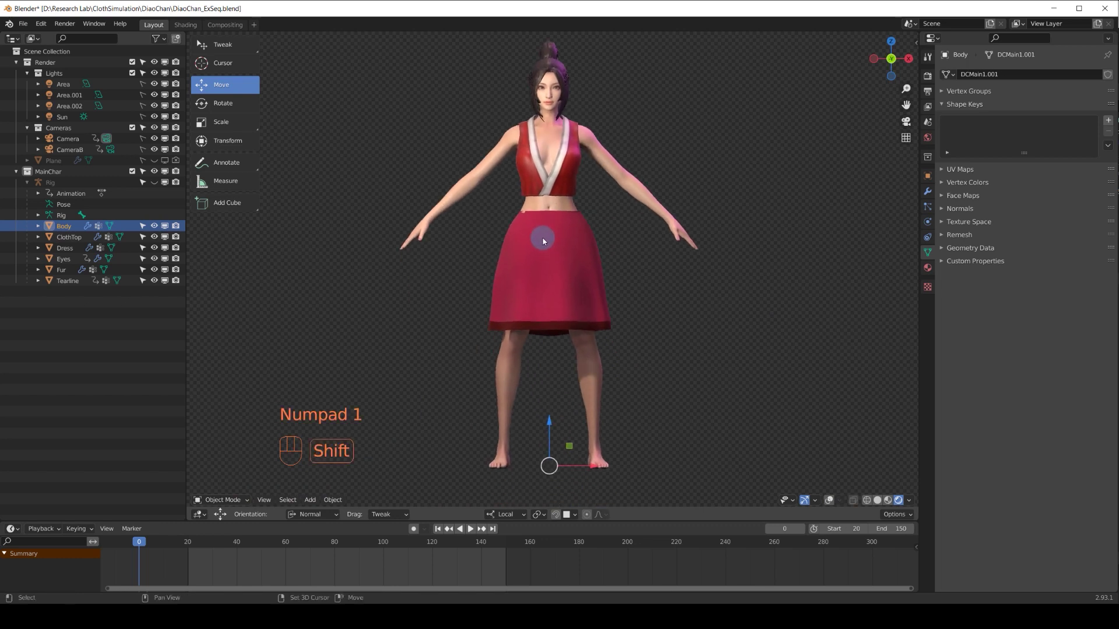
click(180, 532)
key(space)
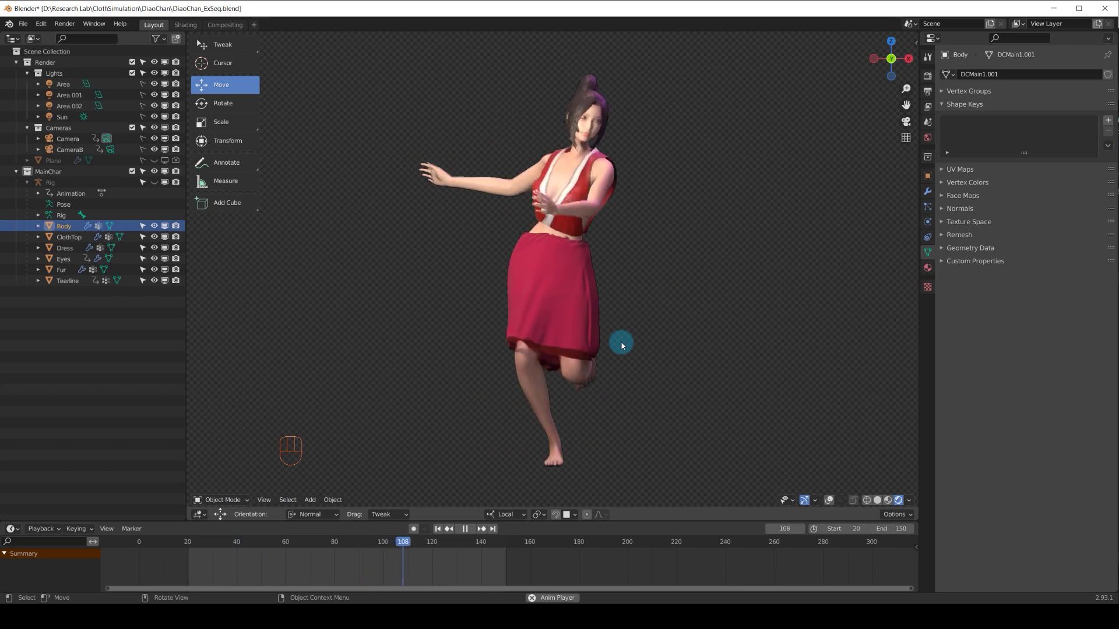
key(space)
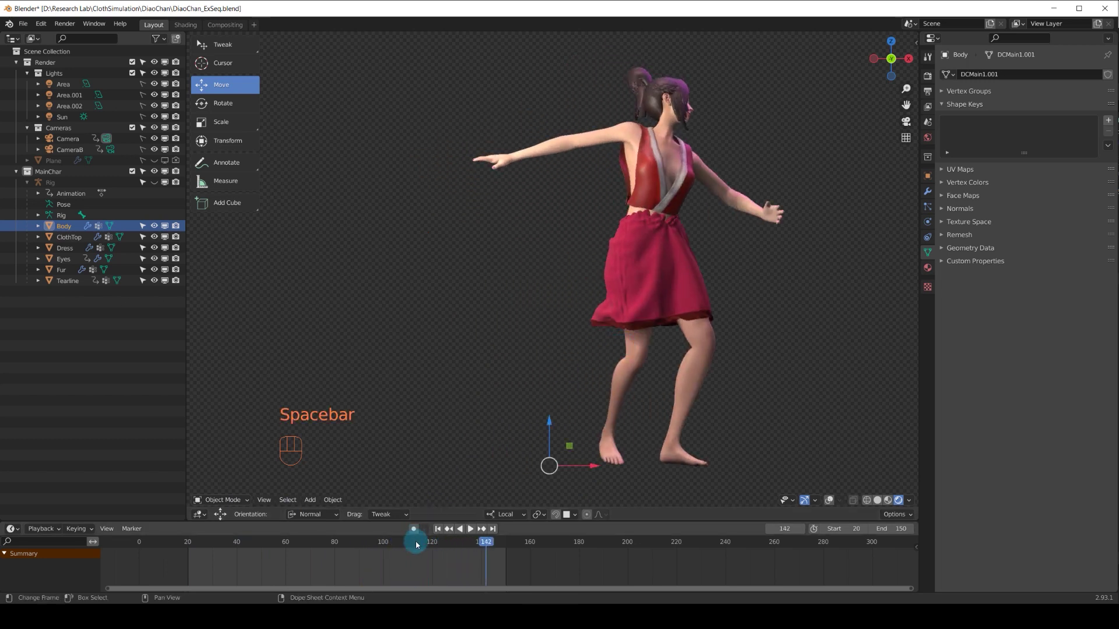
drag(416, 544, 371, 546)
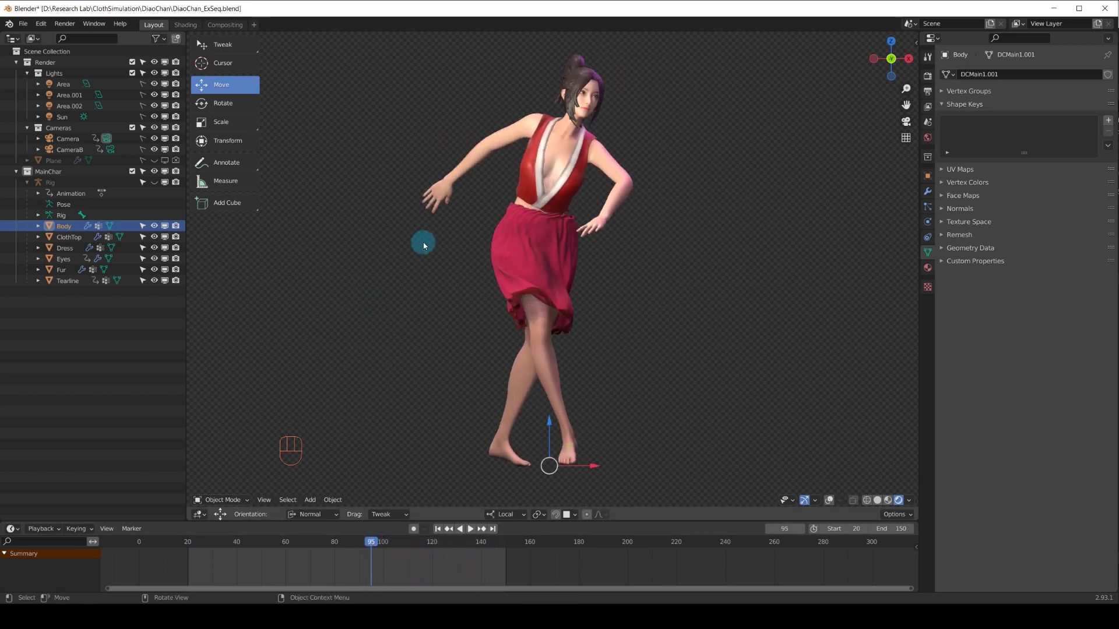
Step: Select all character meshes, show the overlays, and export a Wavefront OBJ sequence DiaoChan_ExSeq.obj with Selection Only, Animation and scale 100
key(a)
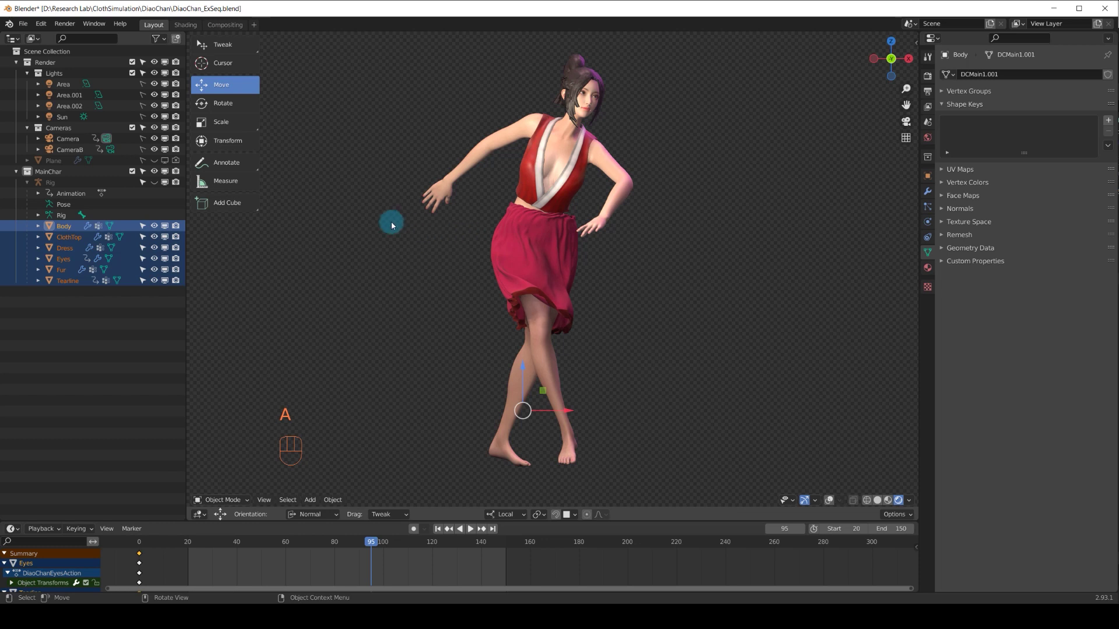
click(829, 501)
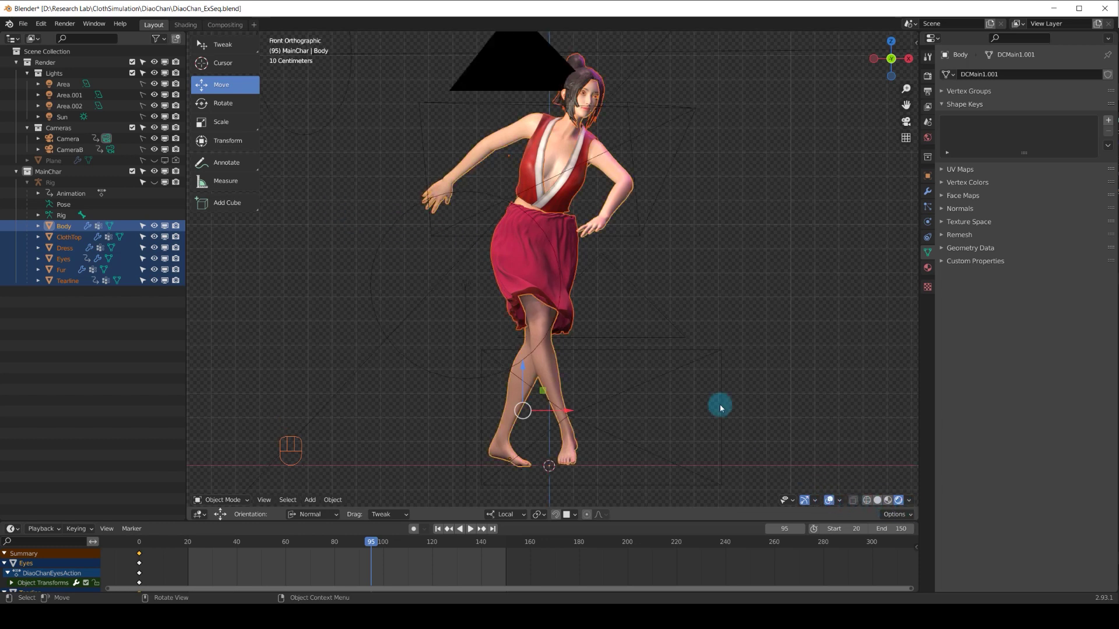
click(41, 24)
mouse_move(25, 26)
mouse_move(53, 182)
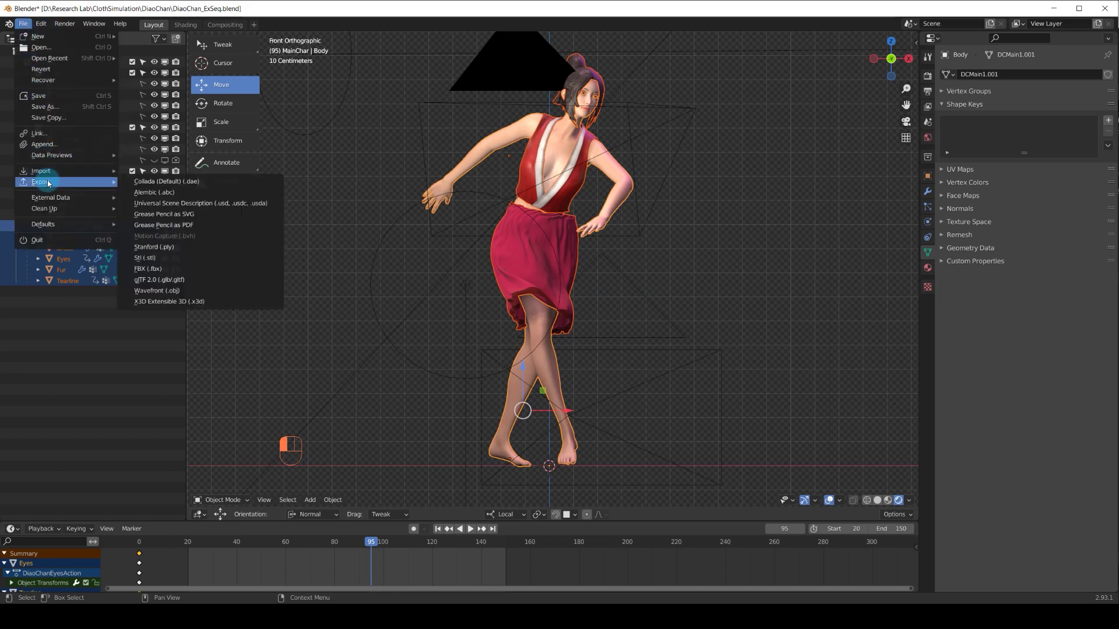
click(188, 292)
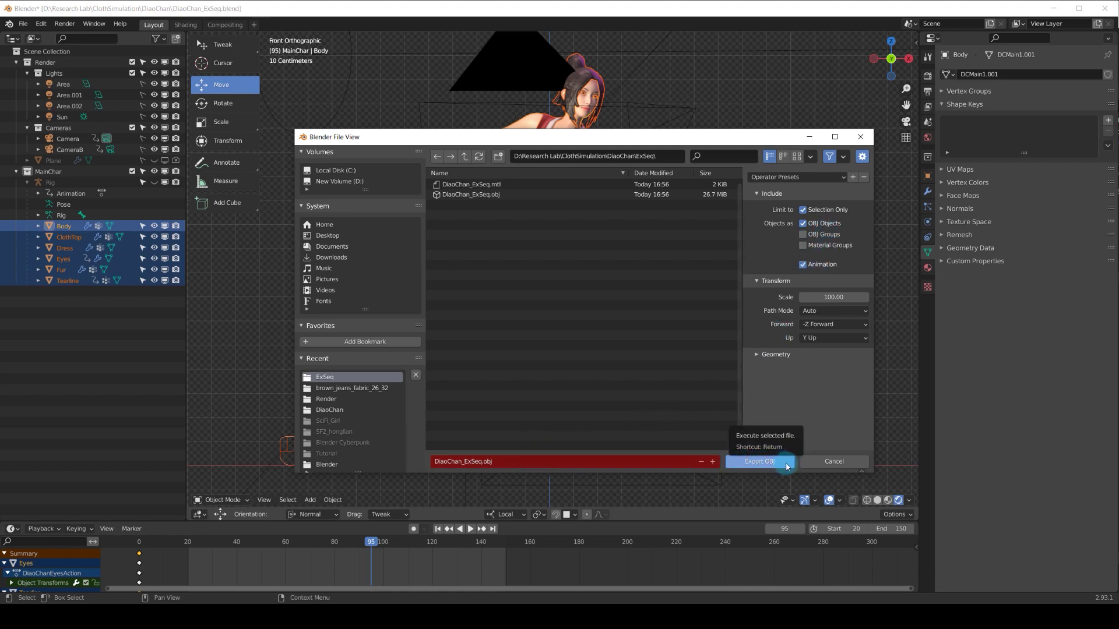
click(786, 463)
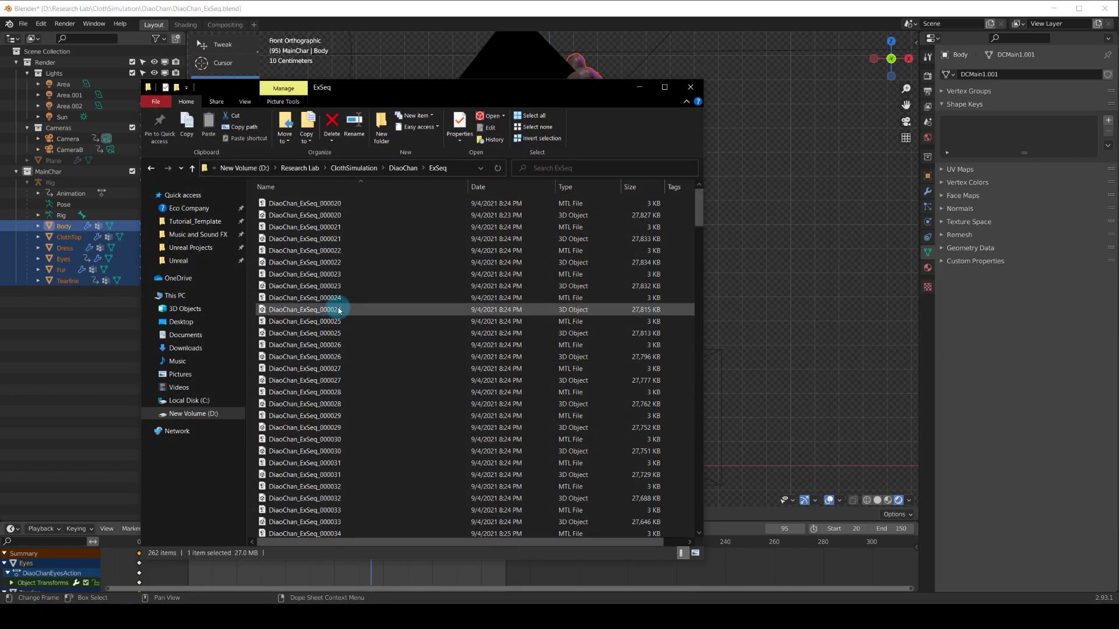
Step: Check the exported DiaoChan_ExSeq files in the ExSeq folder from the first frame to the last
click(335, 204)
drag(698, 215, 674, 532)
click(333, 530)
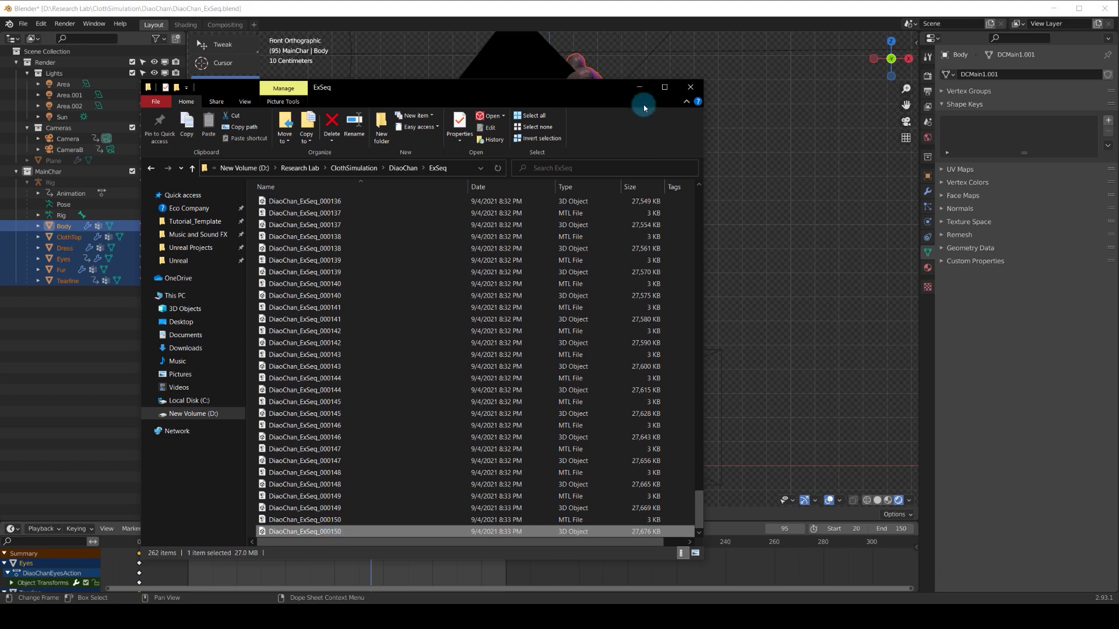
click(639, 88)
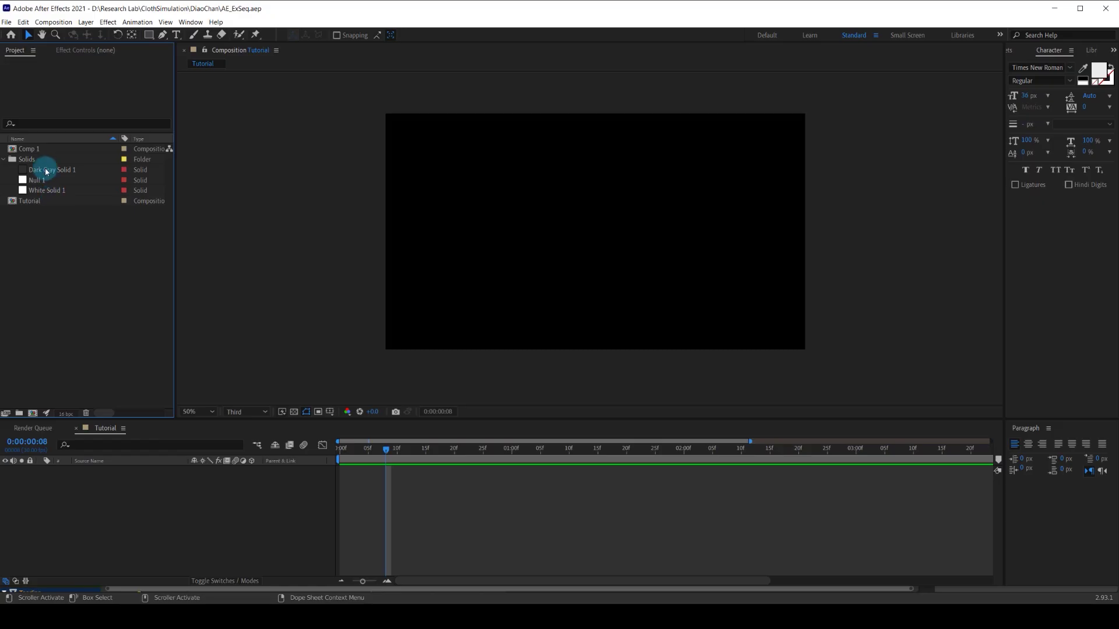
Step: Switch to After Effects, add Dark Gray Solid 1 to the Tutorial composition and show the available effects and presets
click(44, 171)
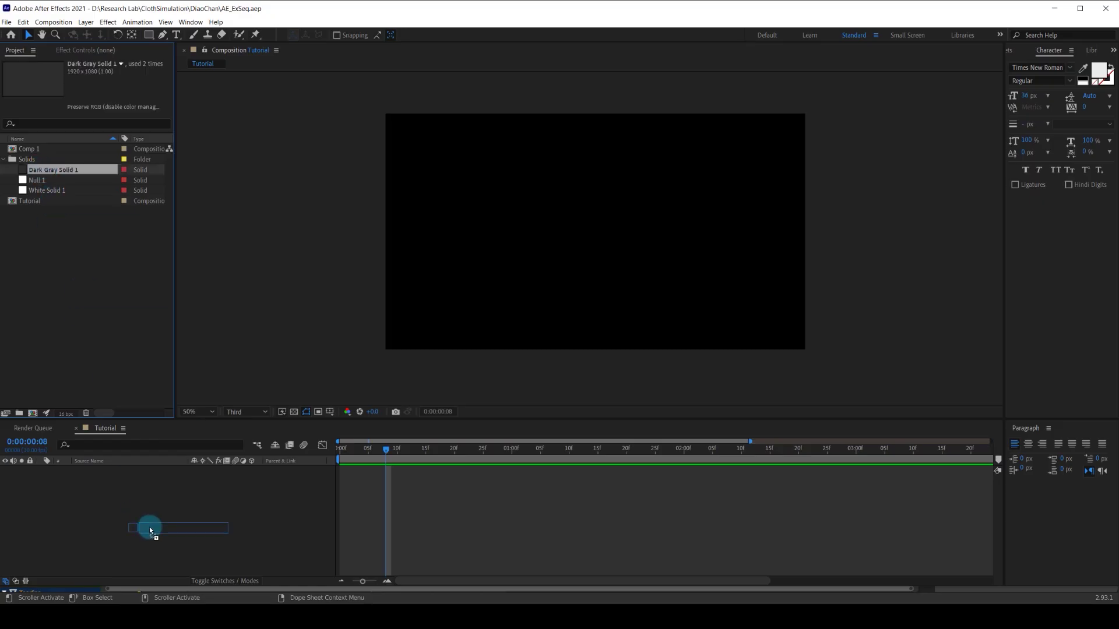
drag(150, 530, 141, 500)
key(ctrl+5)
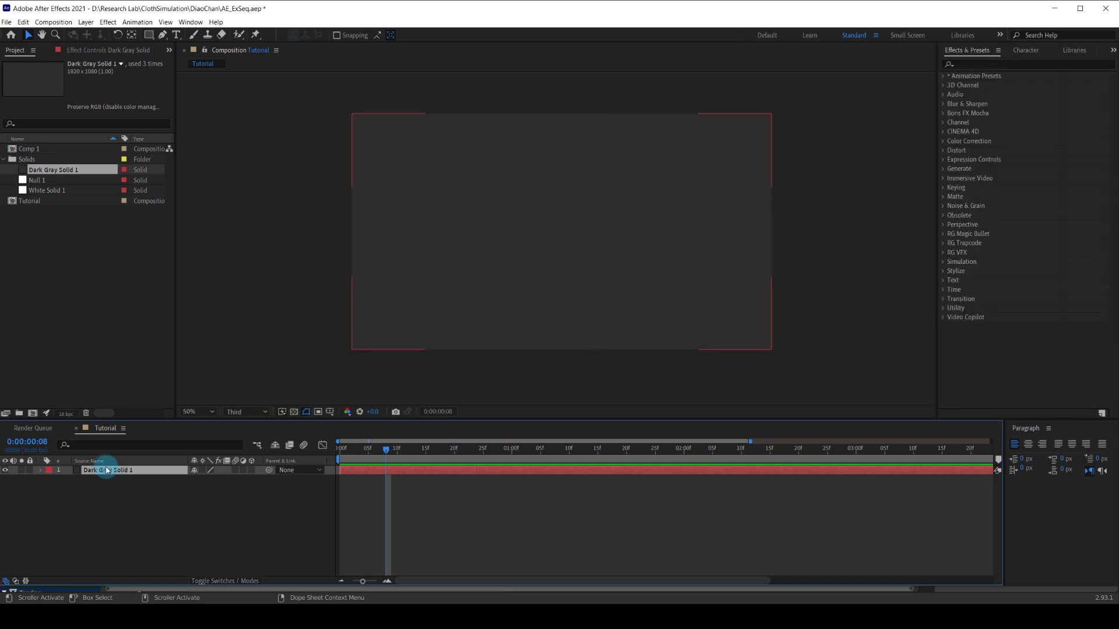
Step: Apply the Video Copilot Element effect to the solid layer and open its Scene Setup
click(93, 25)
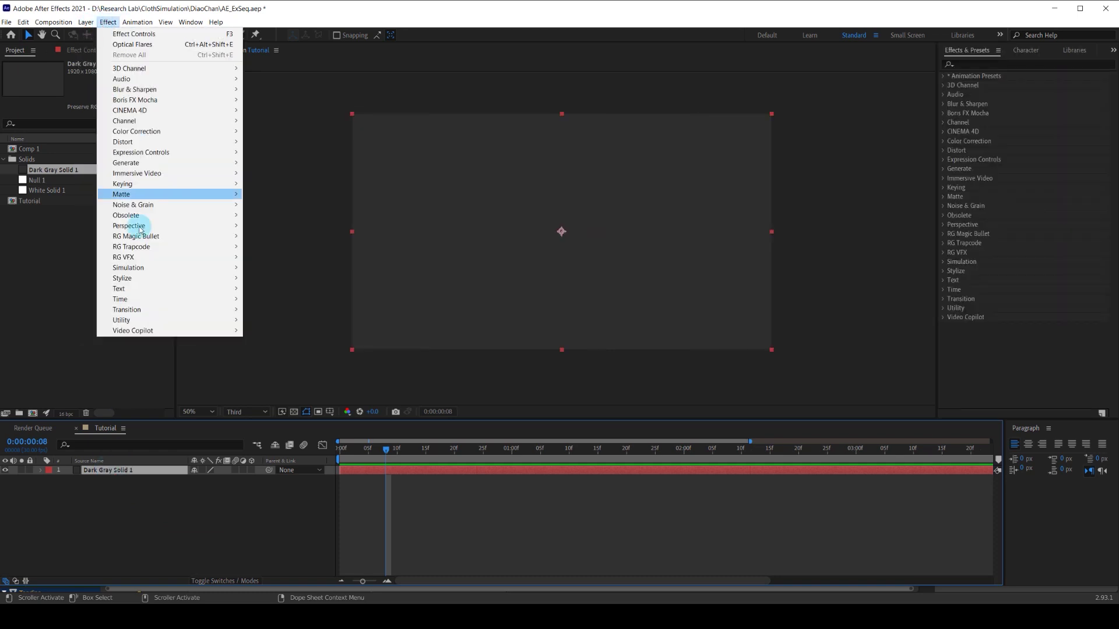
mouse_move(142, 331)
click(261, 332)
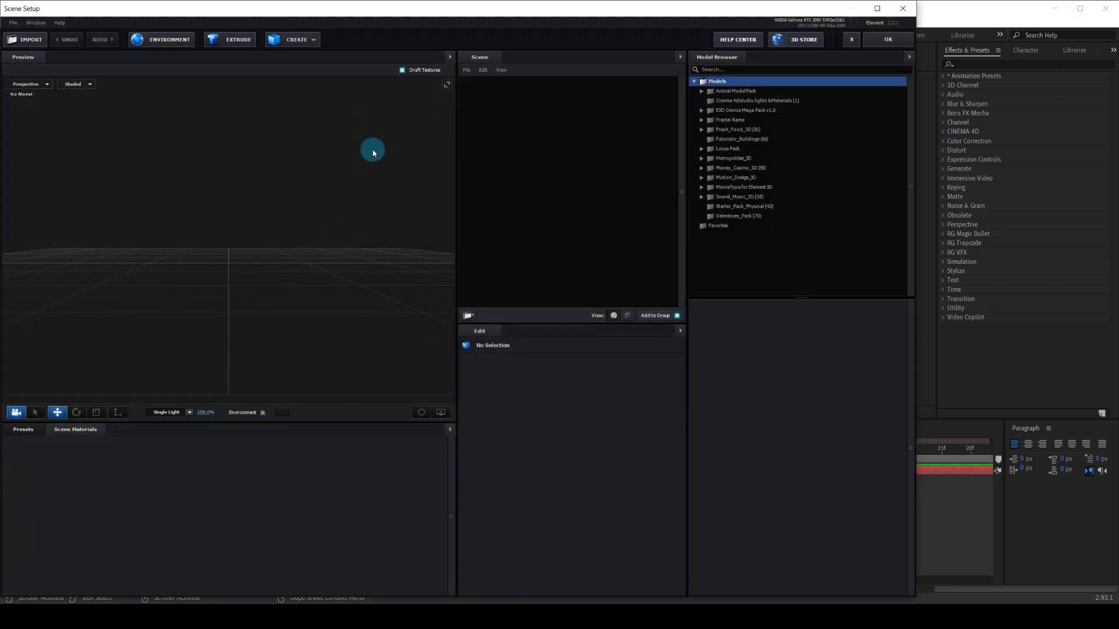
Step: Import the OBJ files as a 3D sequence starting from DiaoChan_ExSeq_000020, accepting the import preferences with Load Material on
click(14, 22)
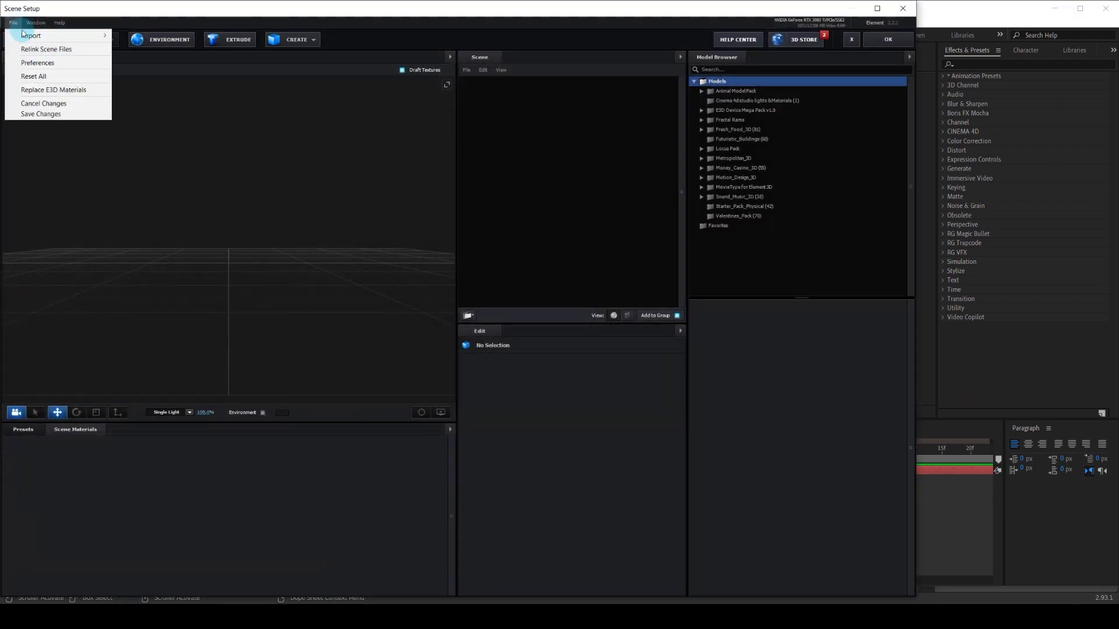
mouse_move(82, 35)
click(145, 46)
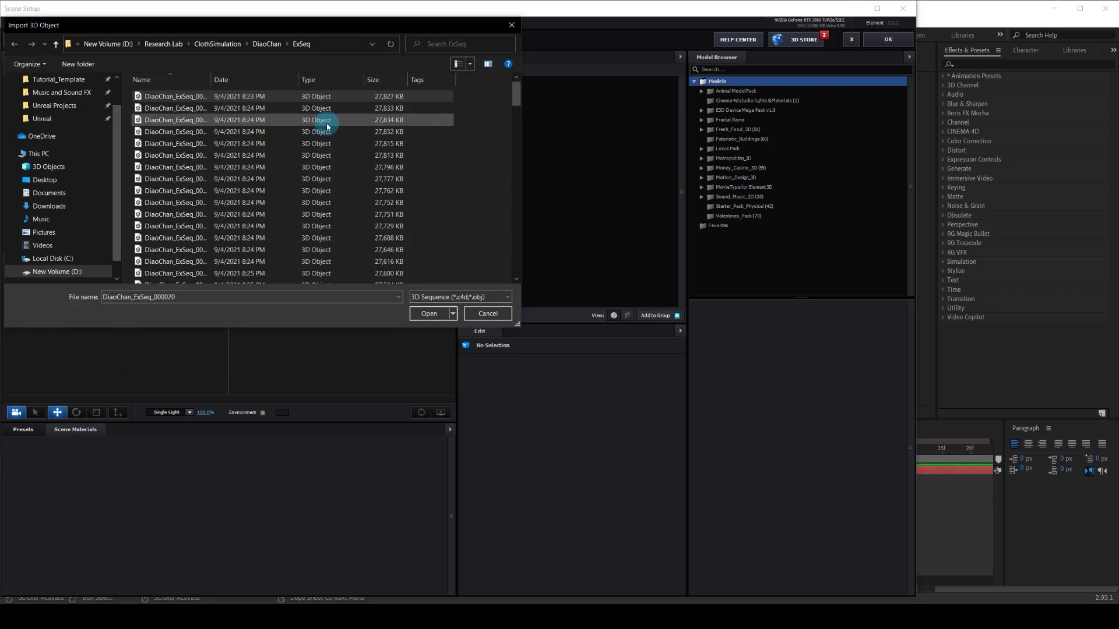
double_click(211, 80)
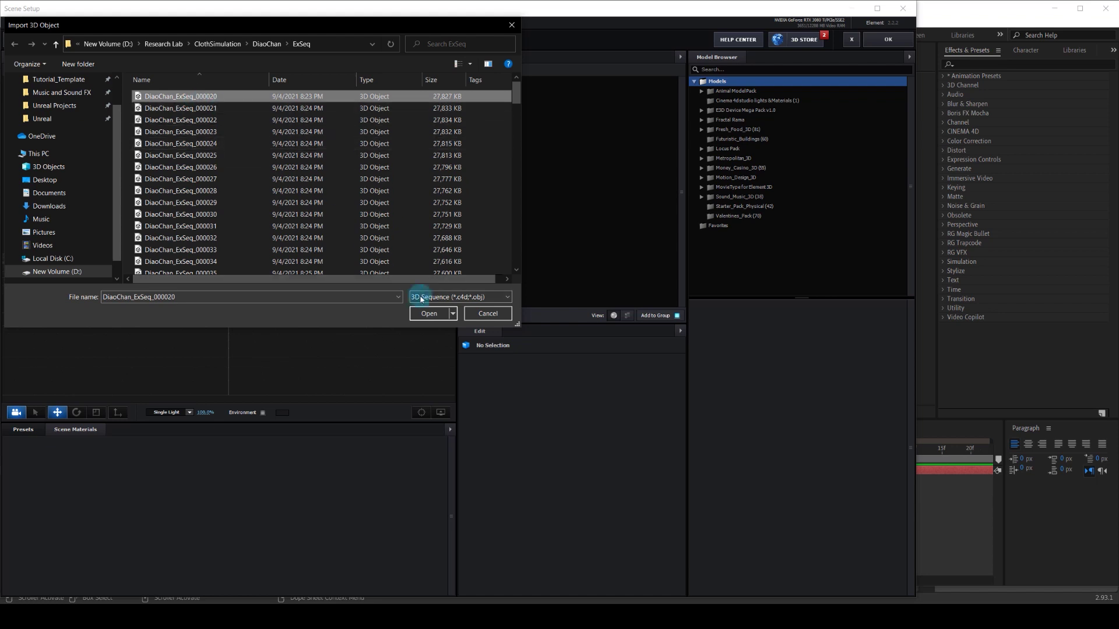
click(430, 315)
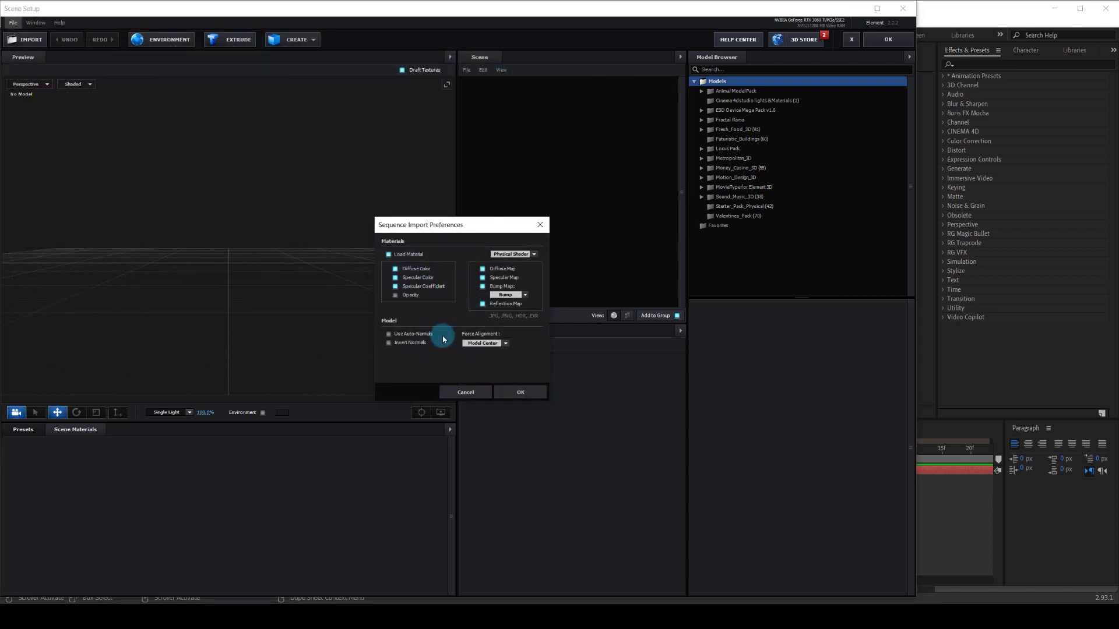
click(516, 393)
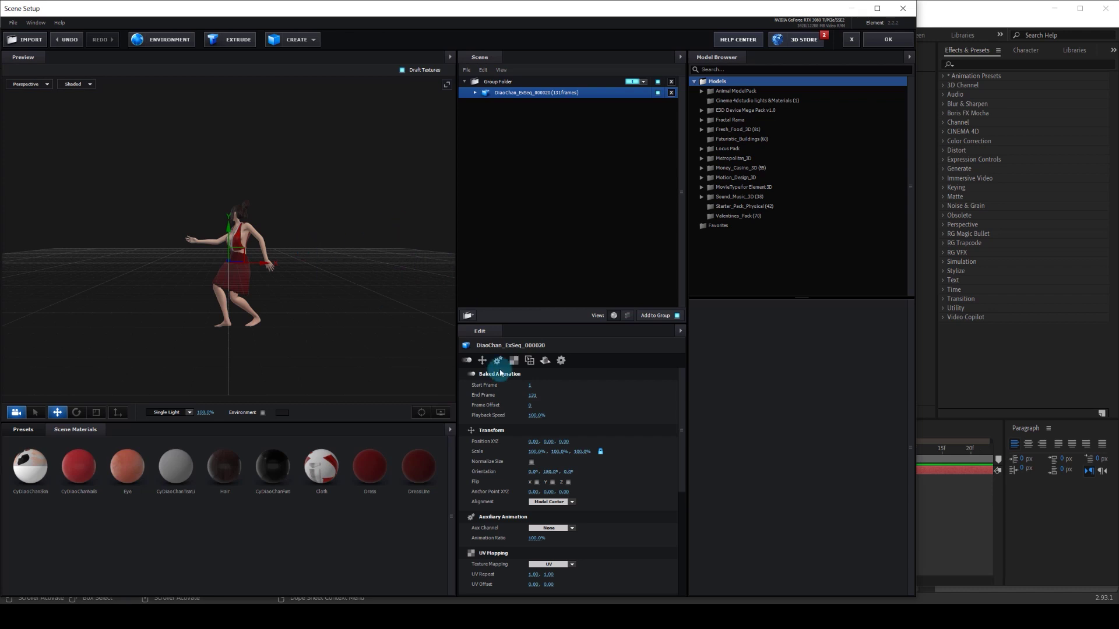
Step: Set the imported sequence's alignment to Bottom
click(562, 503)
click(570, 536)
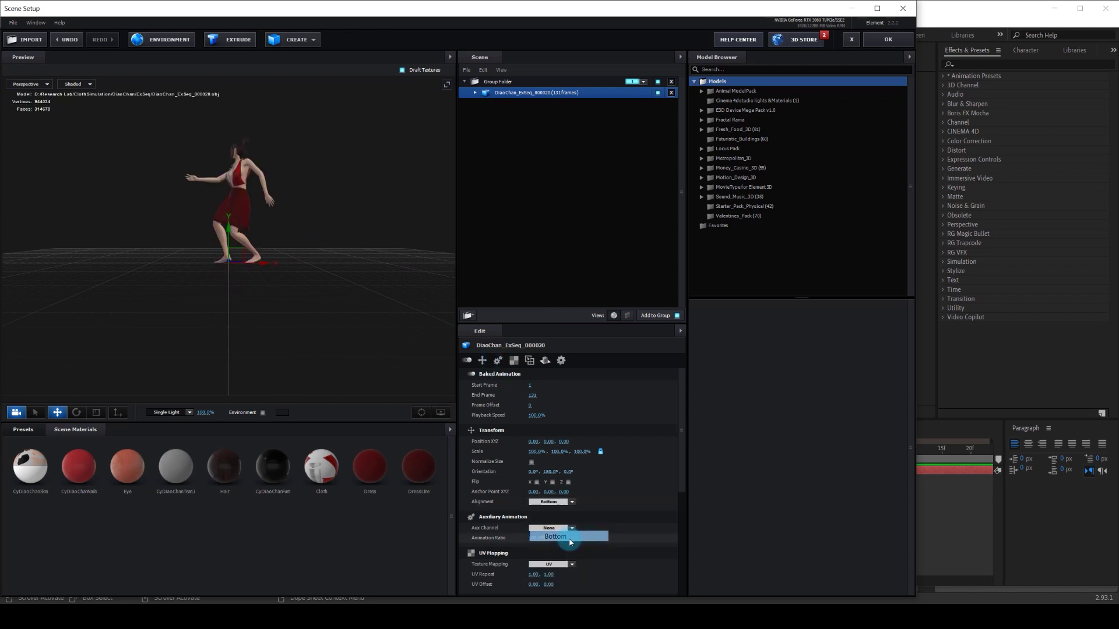
Step: Preview the baked animation on the character by raising the sequence's Frame Offset to 59
click(35, 412)
scroll(256, 185, up, 3)
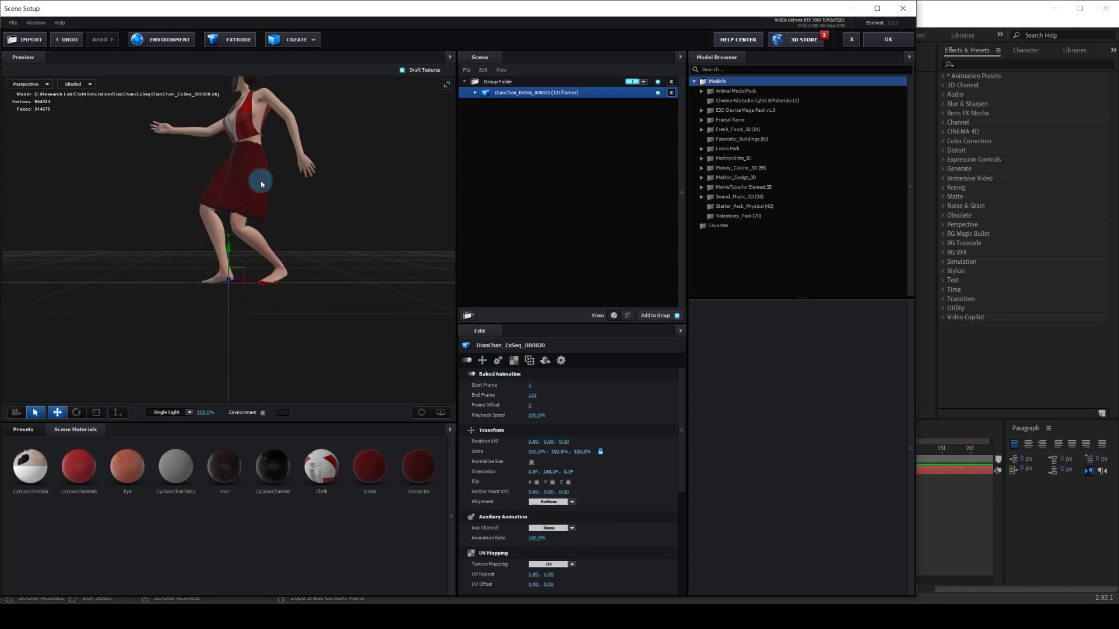
drag(260, 182, 425, 365)
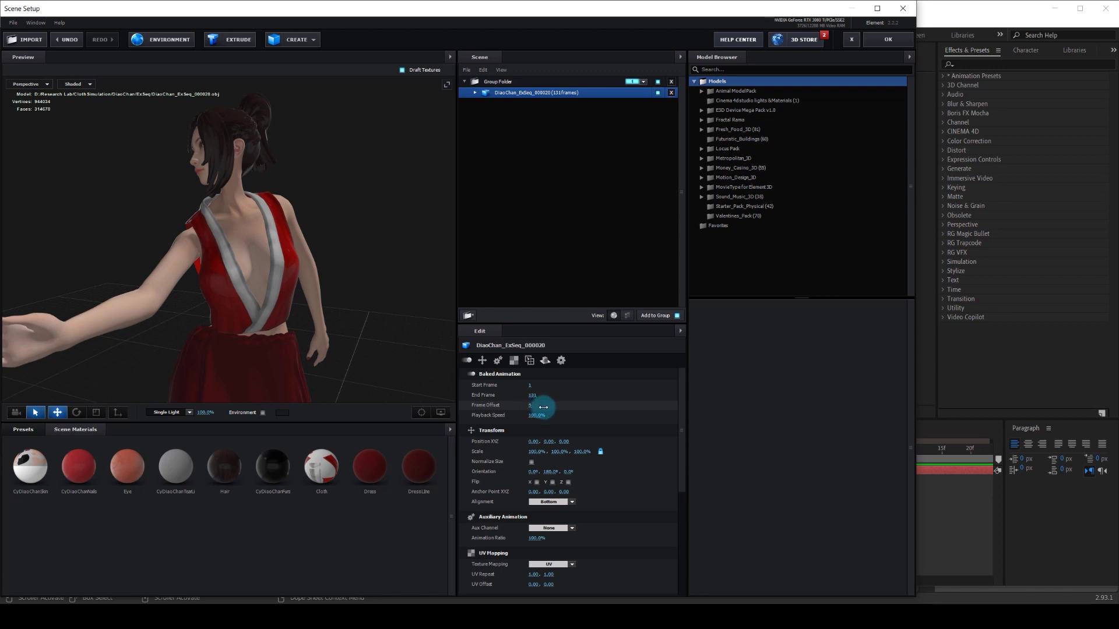
drag(543, 408, 584, 407)
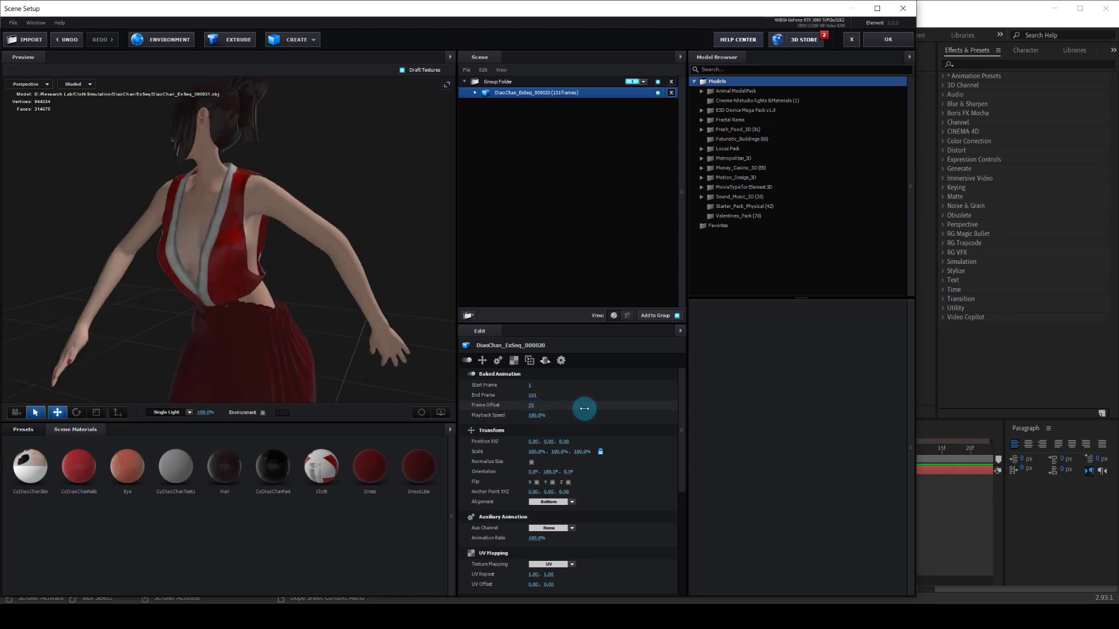
scroll(273, 318, down, 1)
drag(191, 308, 254, 254)
scroll(270, 272, down, 3)
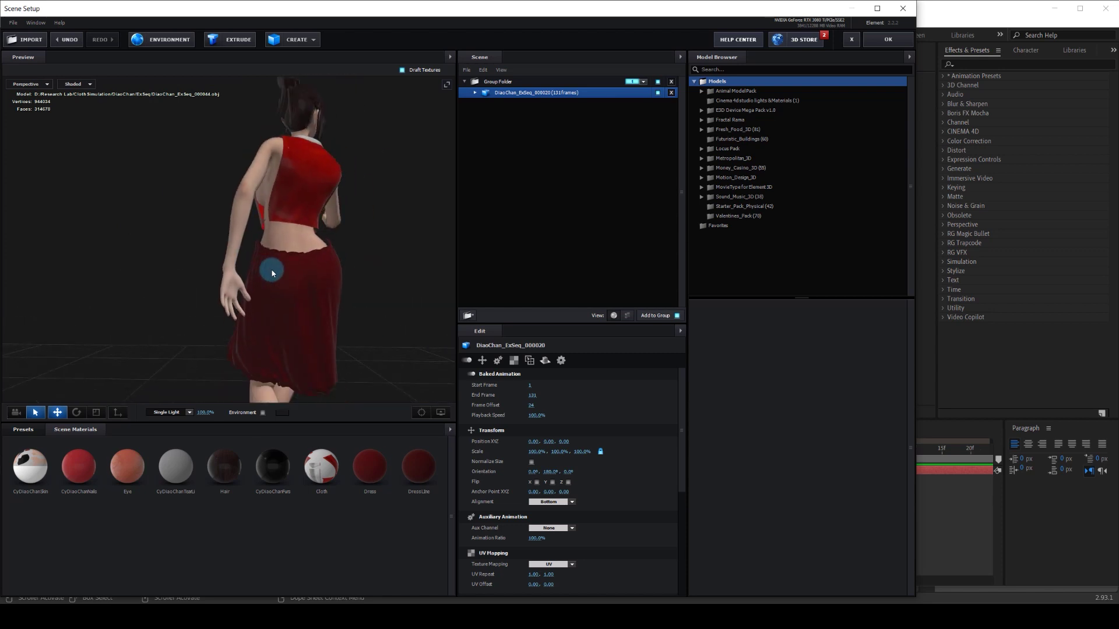
drag(551, 408, 610, 411)
scroll(253, 230, up, 6)
drag(307, 230, 225, 230)
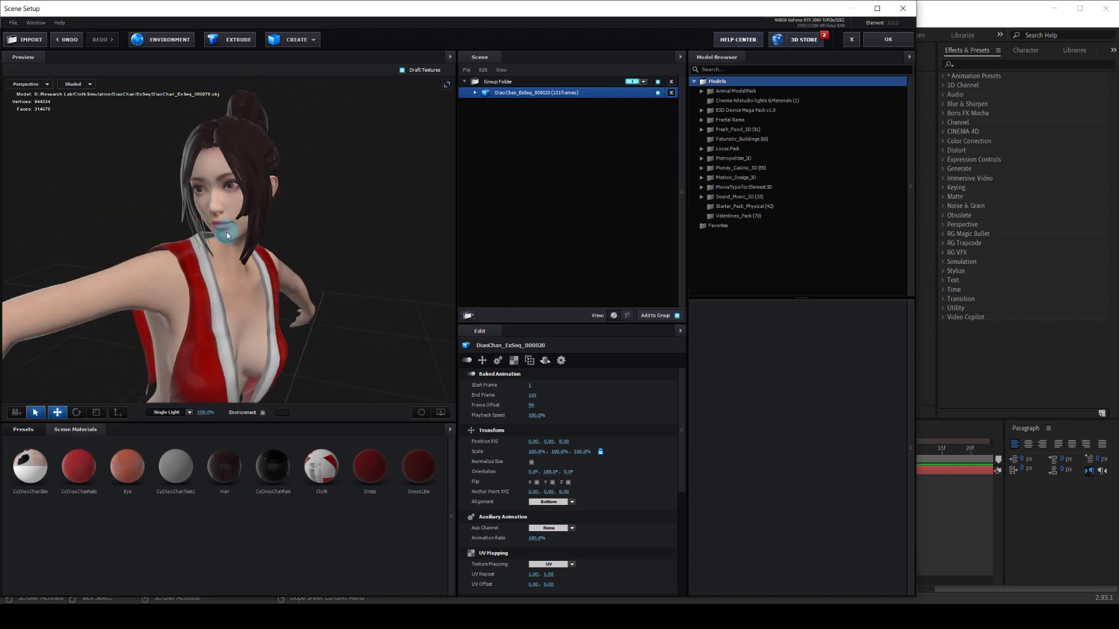
Step: Mute and re-enable the Cloth and Dress surfaces in turn to check which parts of the character they cover
click(536, 169)
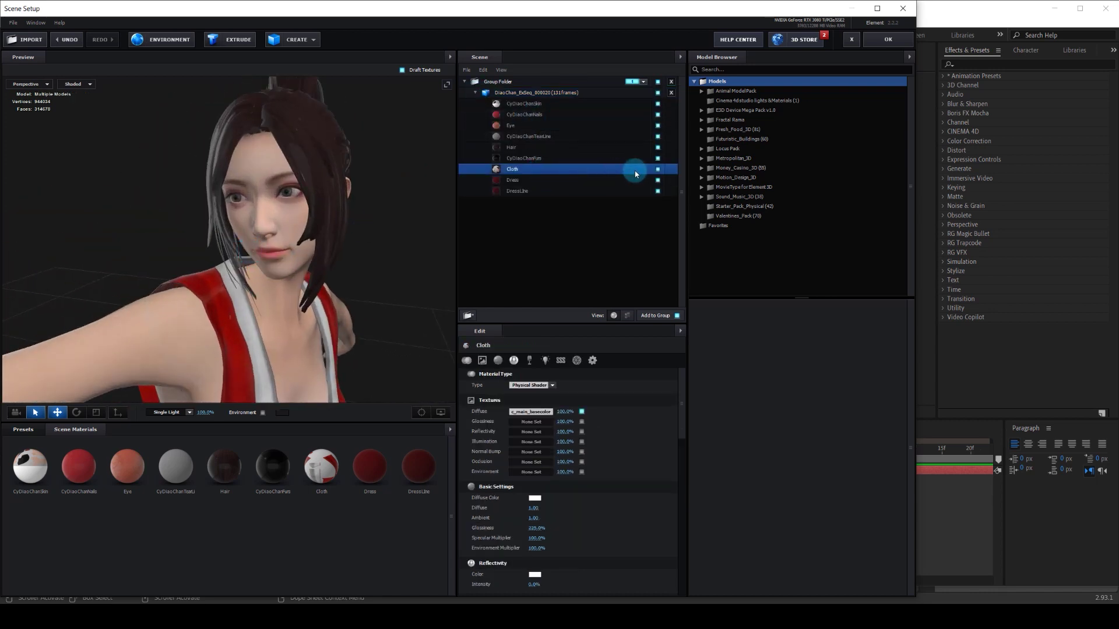
click(657, 171)
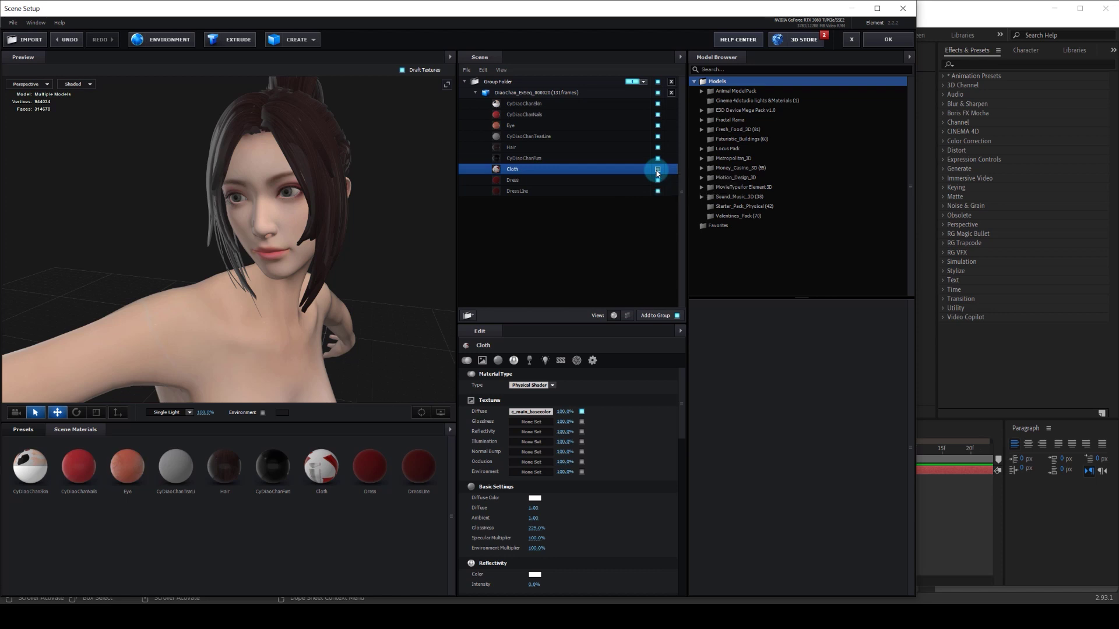
click(657, 171)
drag(295, 281, 283, 144)
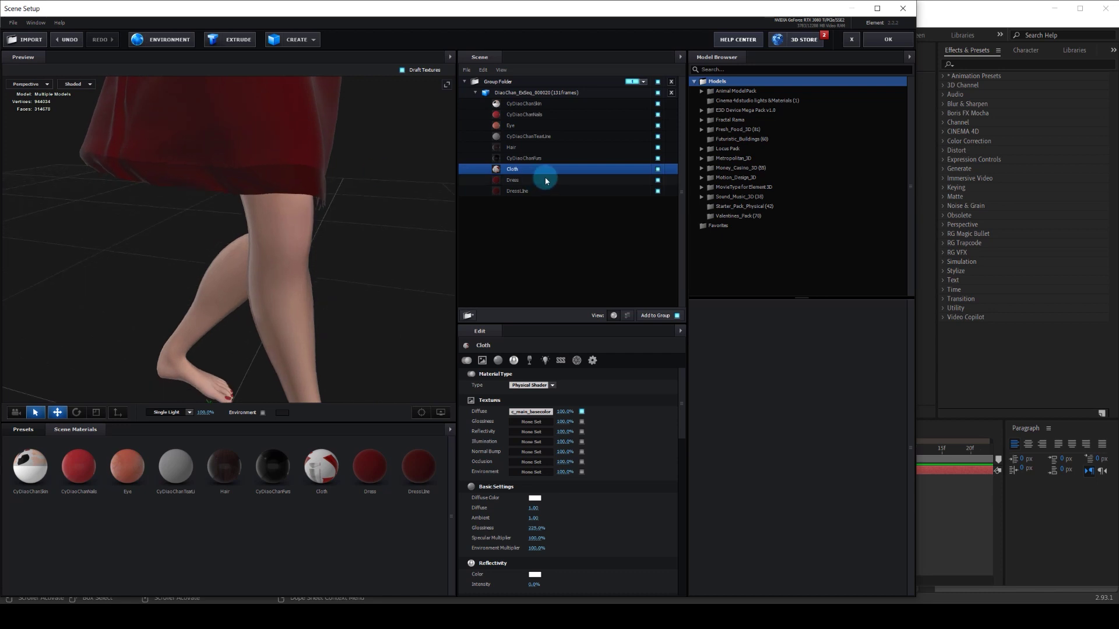
click(658, 181)
click(657, 181)
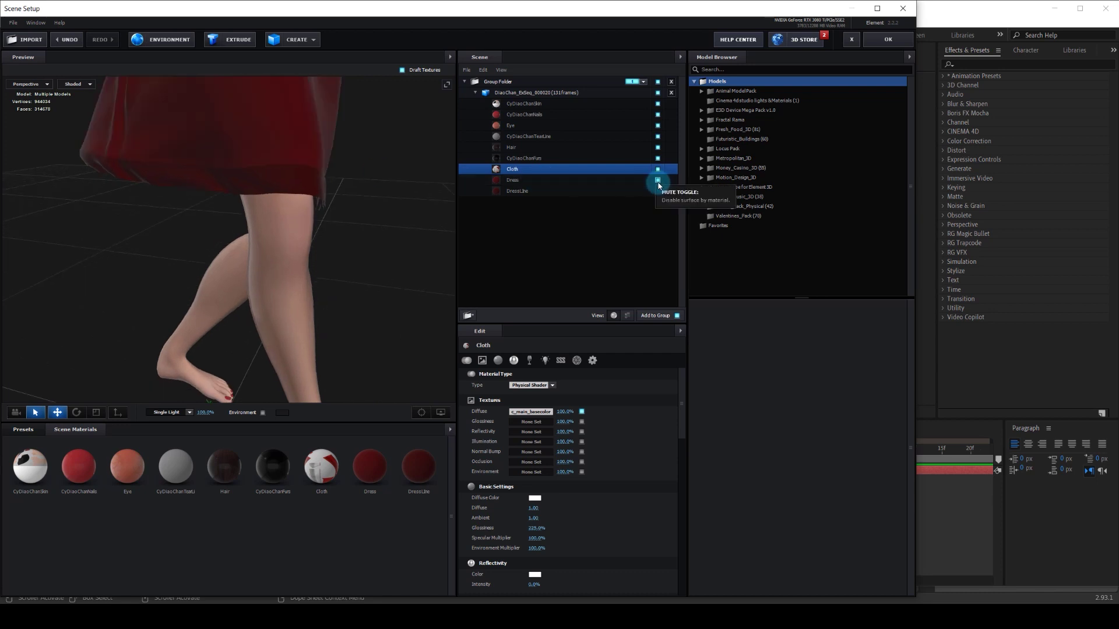
drag(211, 132, 302, 274)
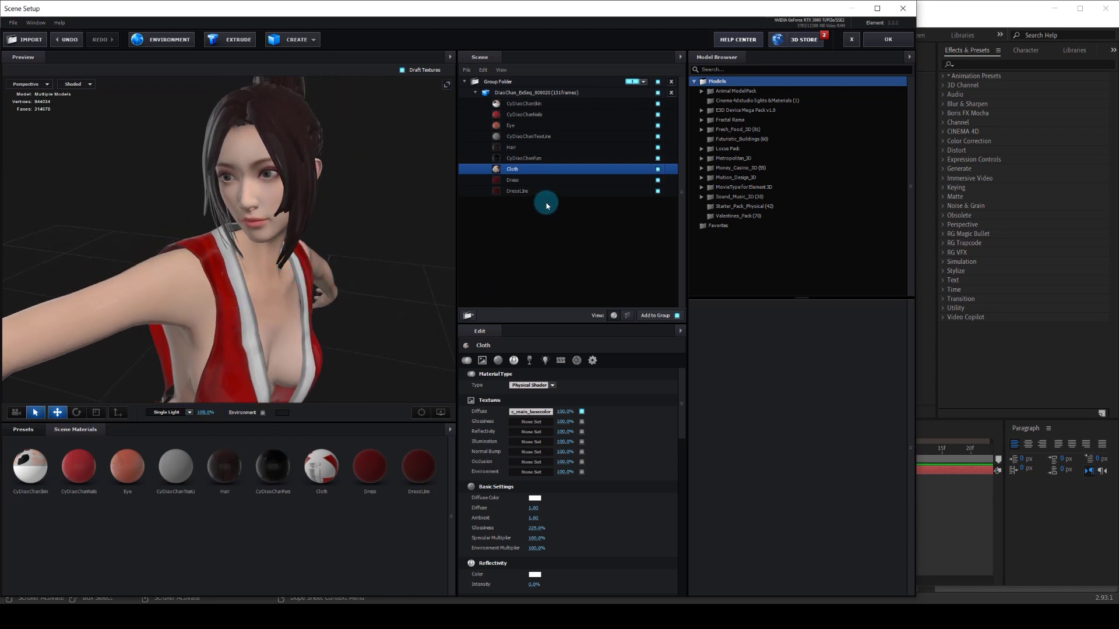
Step: Lower the Hair material's Glossiness to 0%
click(512, 148)
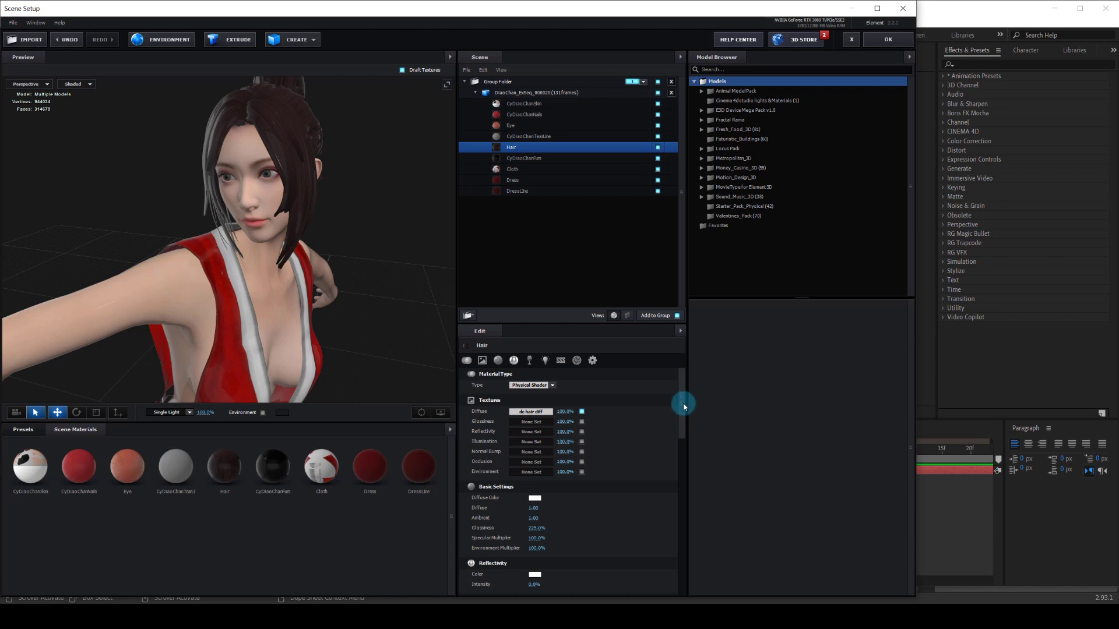
scroll(684, 407, down, 6)
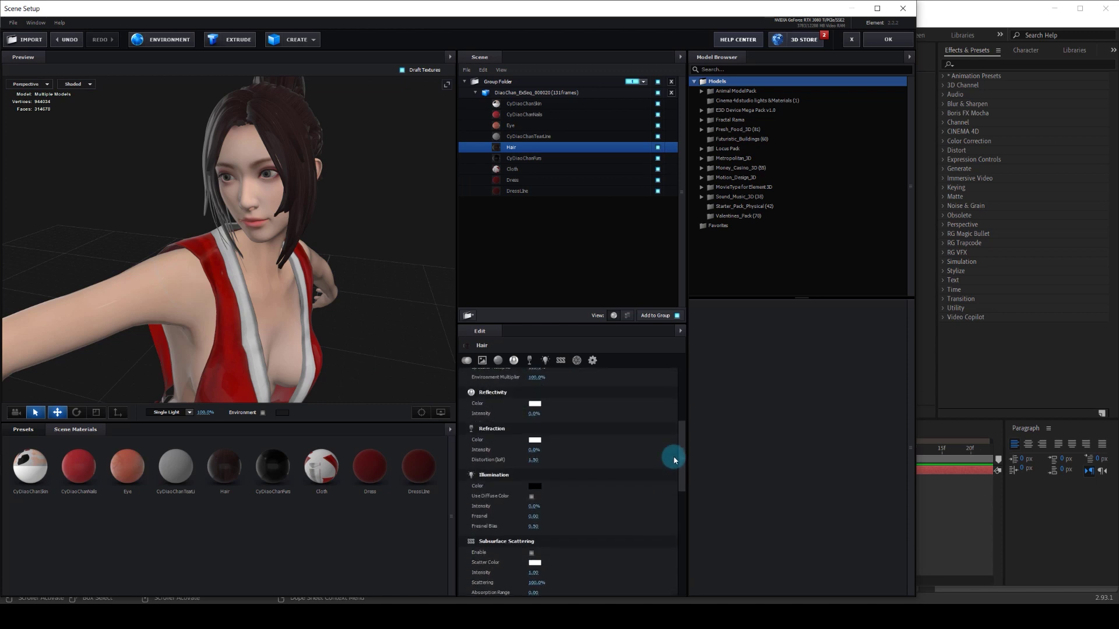
scroll(674, 452, up, 3)
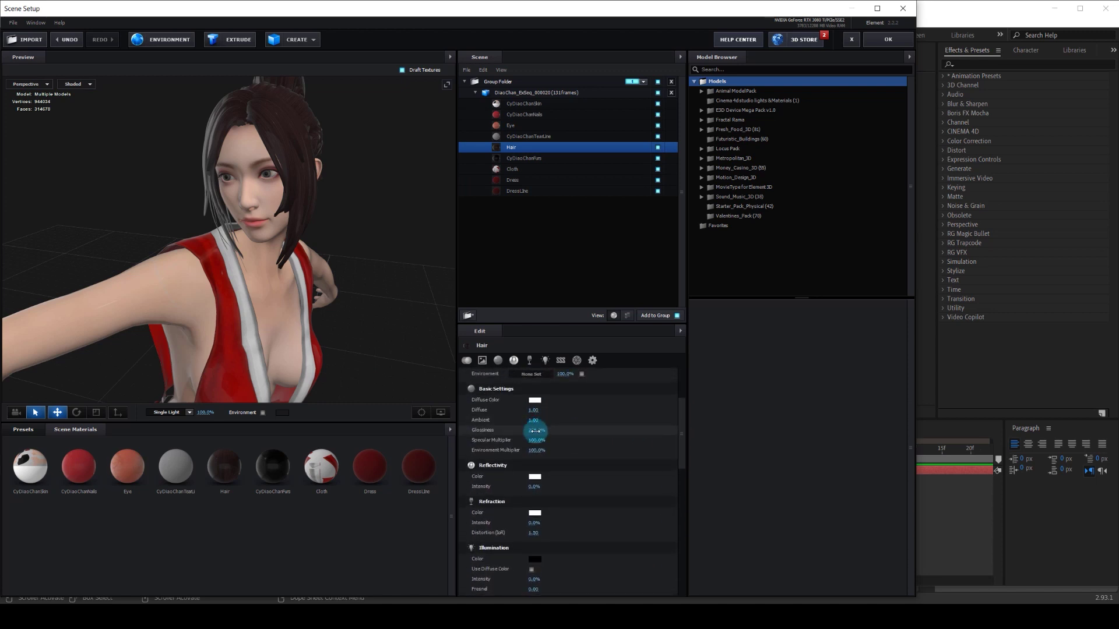
drag(537, 431, 485, 431)
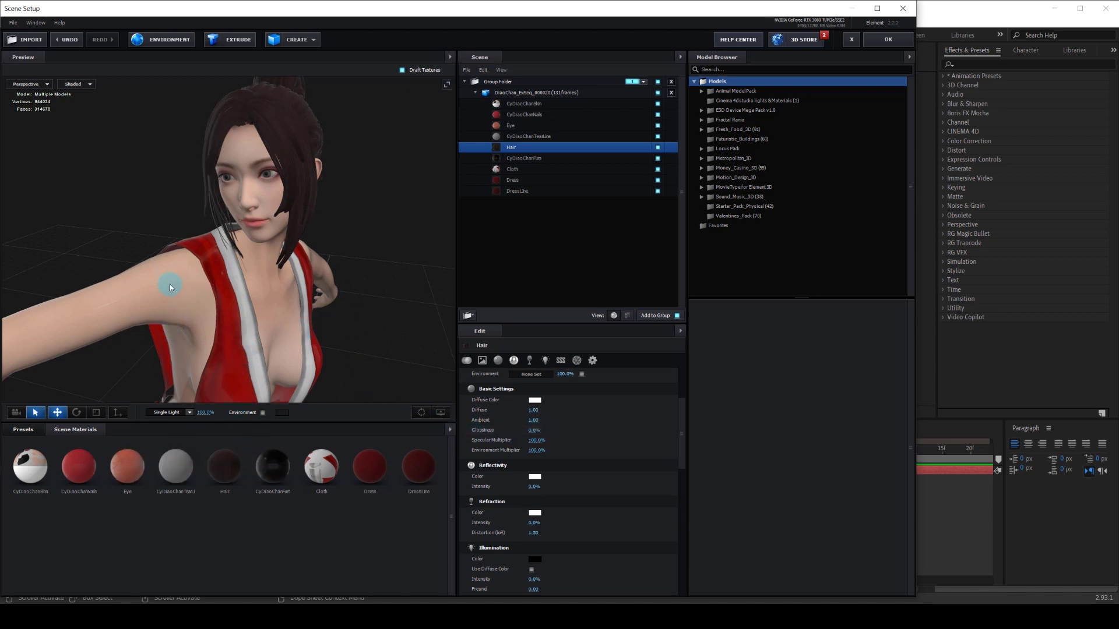
Step: Reduce the Glossiness of the CyDiaoChanSkin material to 0%
click(539, 158)
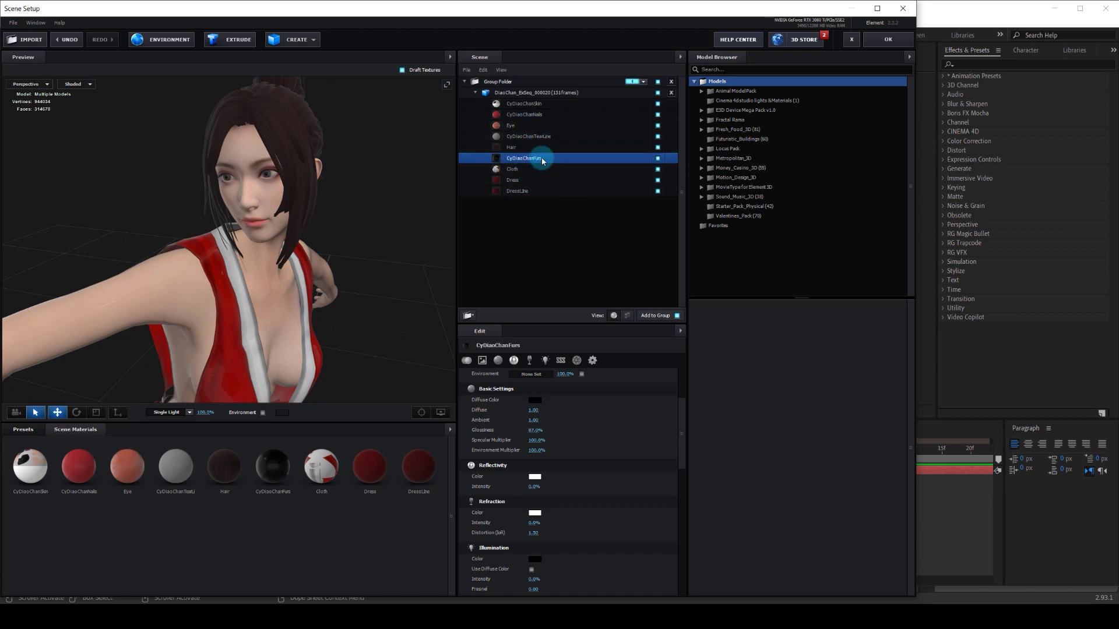
click(541, 182)
click(527, 104)
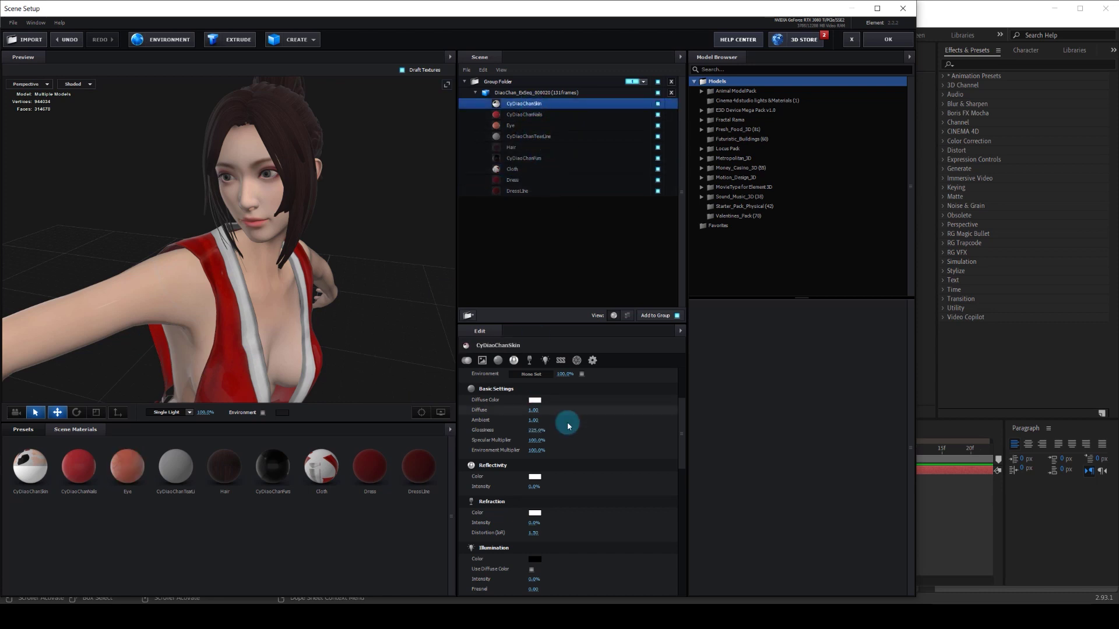
drag(681, 417, 682, 453)
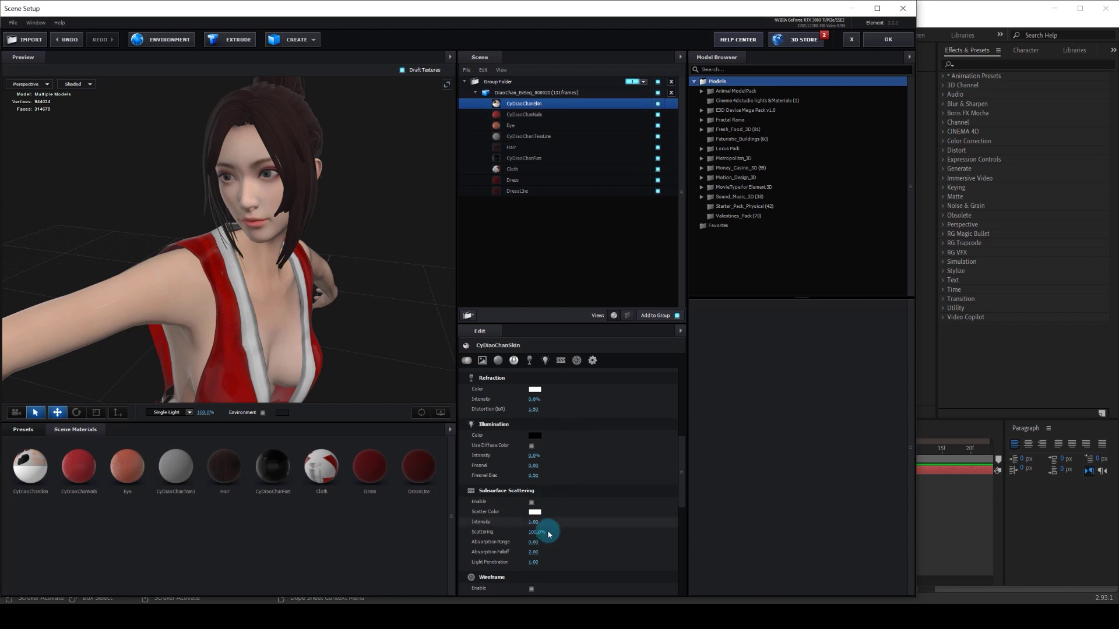
scroll(543, 461, up, 4)
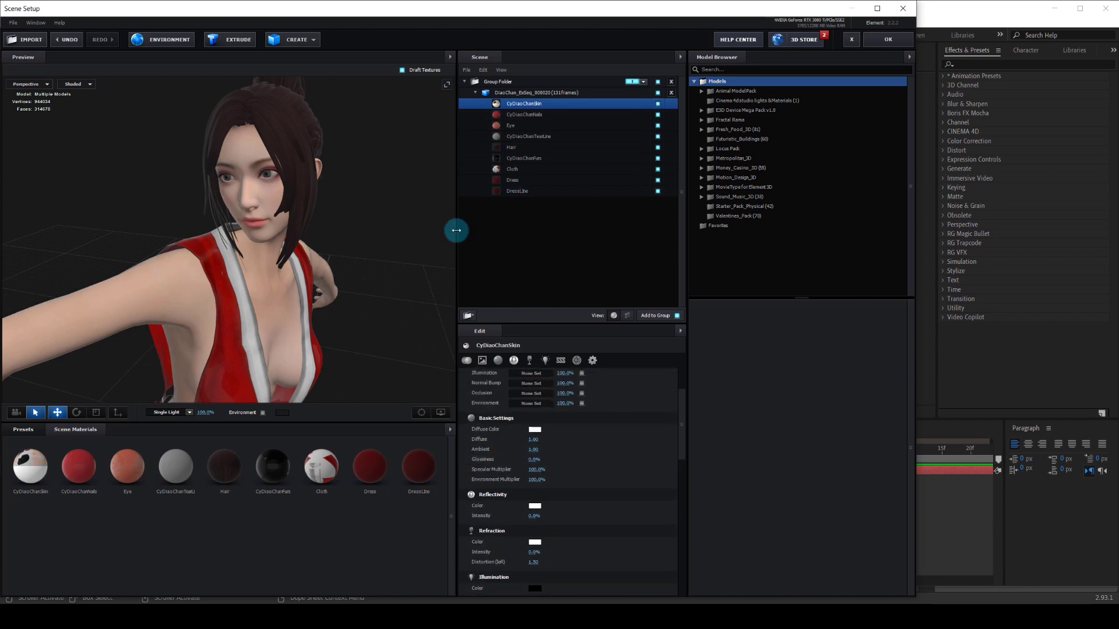
Step: Load a different environment texture for the scene from the Basic_2K folder
drag(364, 277, 295, 301)
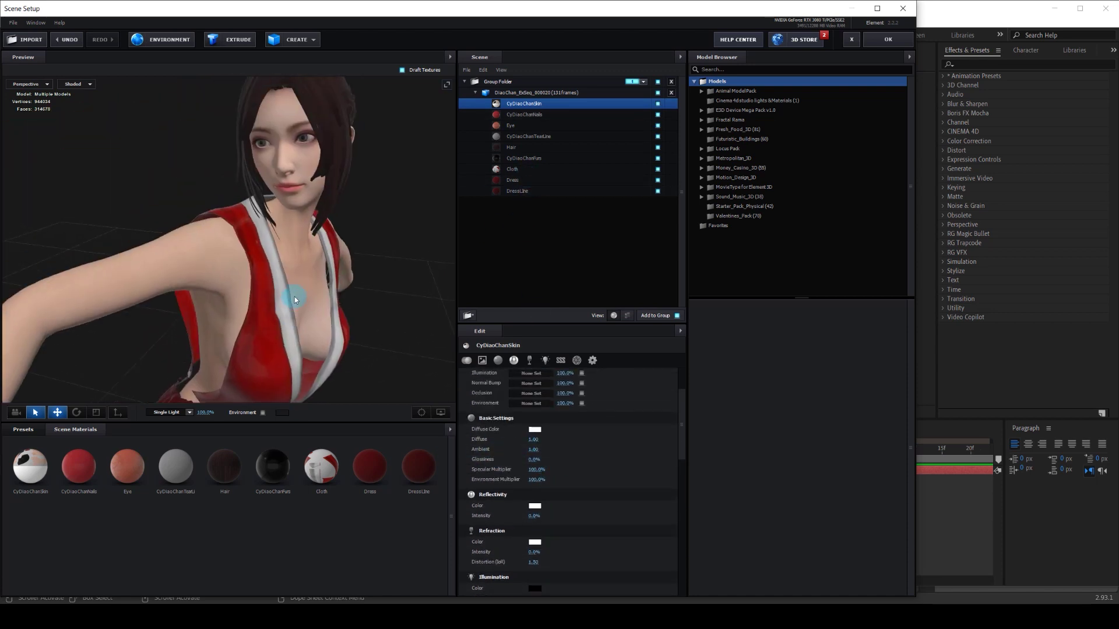
click(169, 40)
click(518, 277)
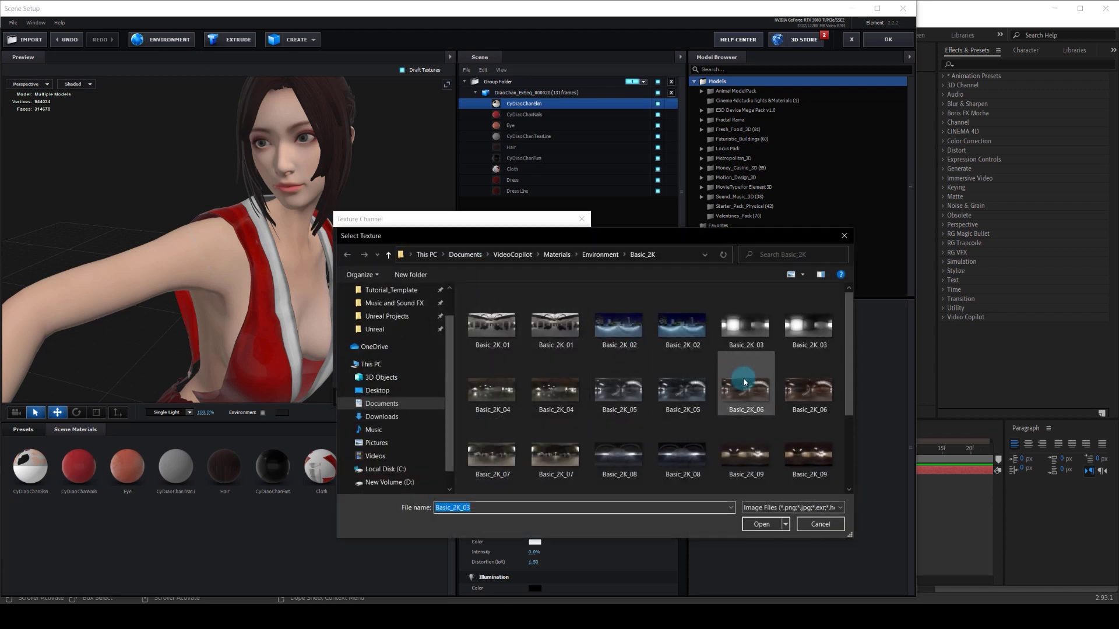
scroll(746, 379, down, 2)
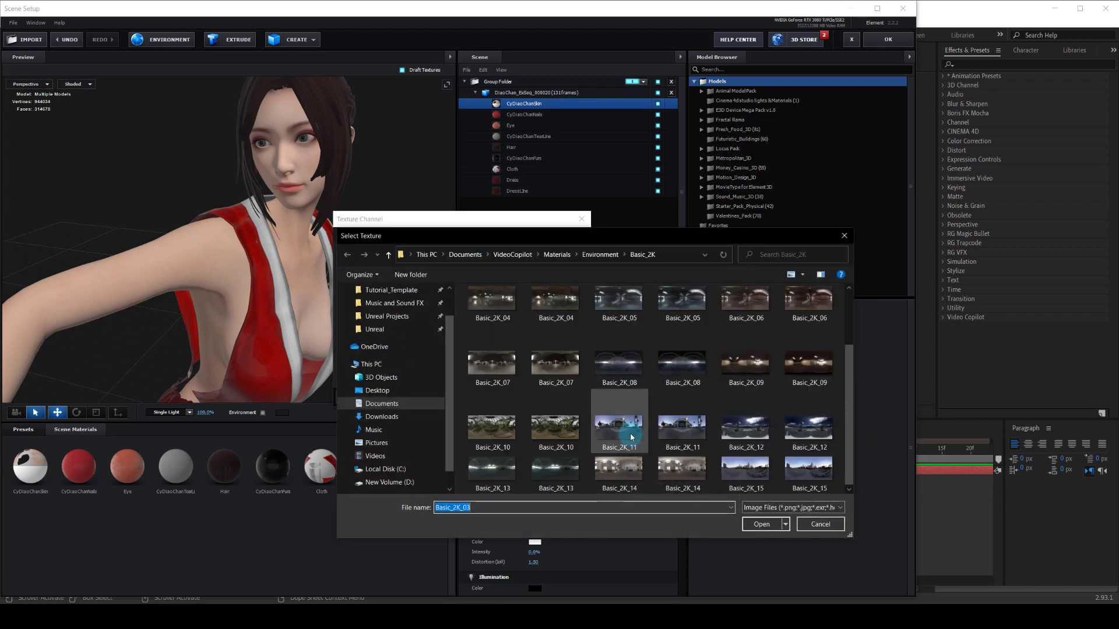
double_click(733, 464)
click(561, 398)
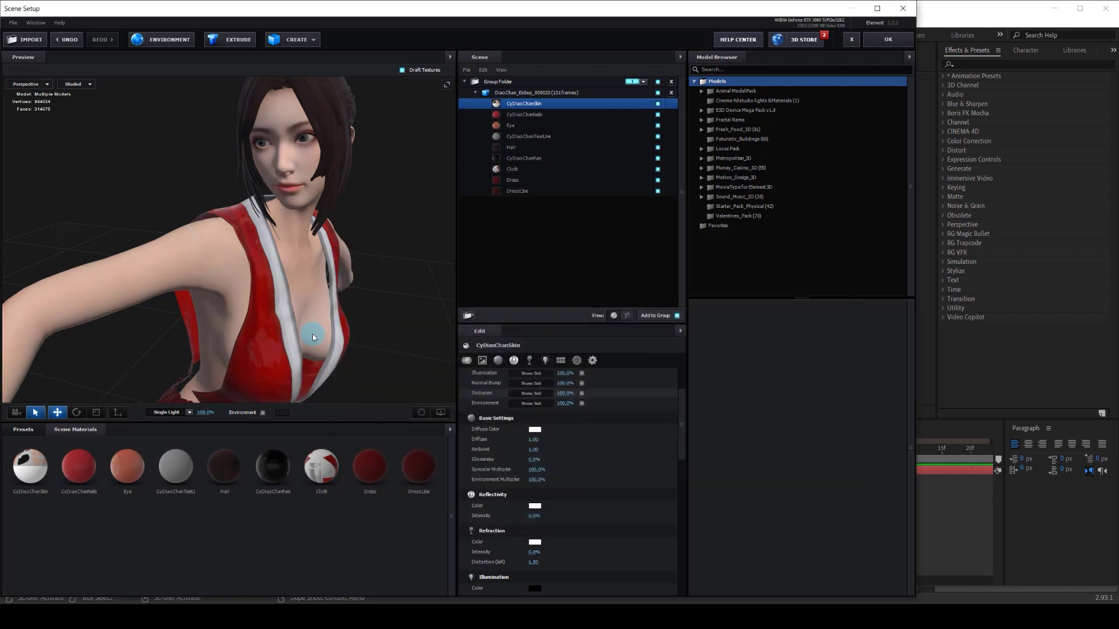
Step: Set the Cloth material's Glossiness to 0%, apply the scene setup and return the current time to 0:00:00:00
drag(354, 327, 359, 167)
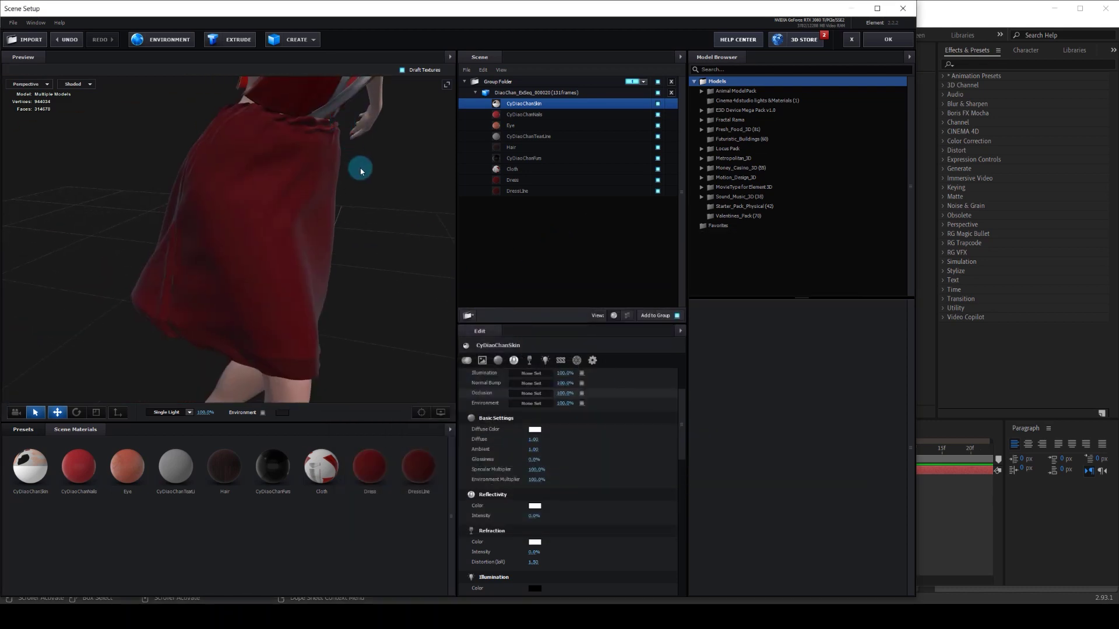
click(525, 180)
click(512, 169)
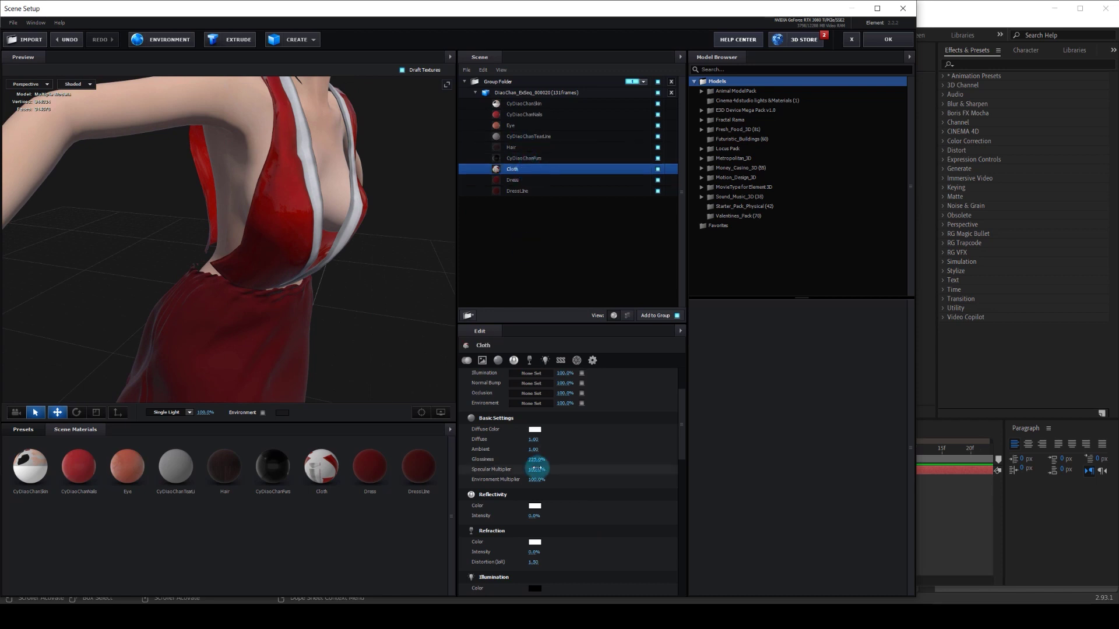
drag(375, 330, 365, 296)
click(888, 39)
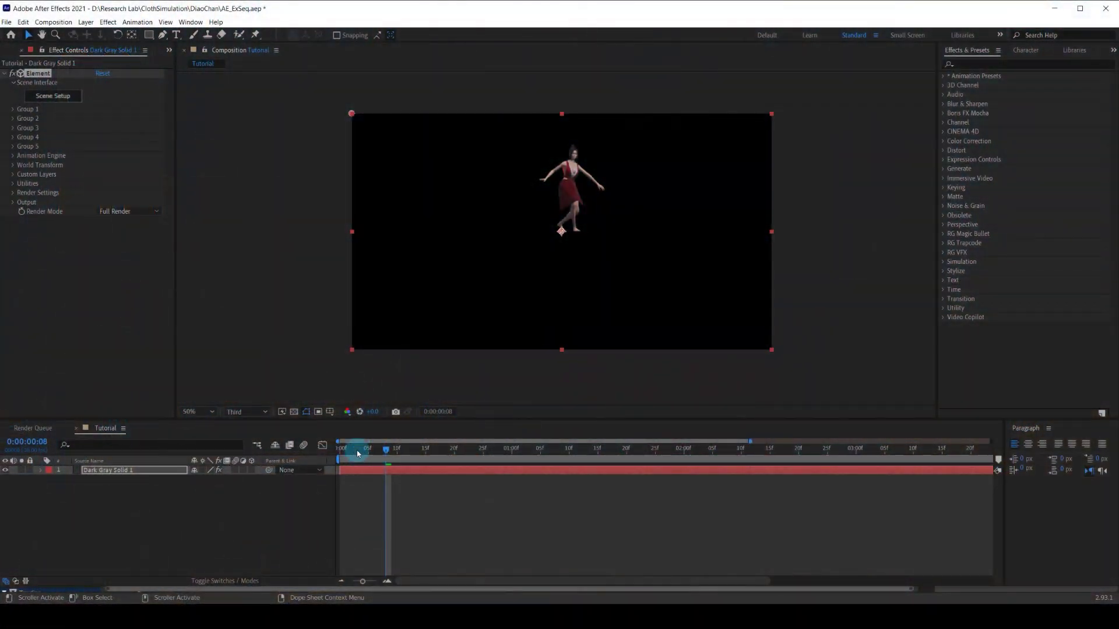
click(336, 454)
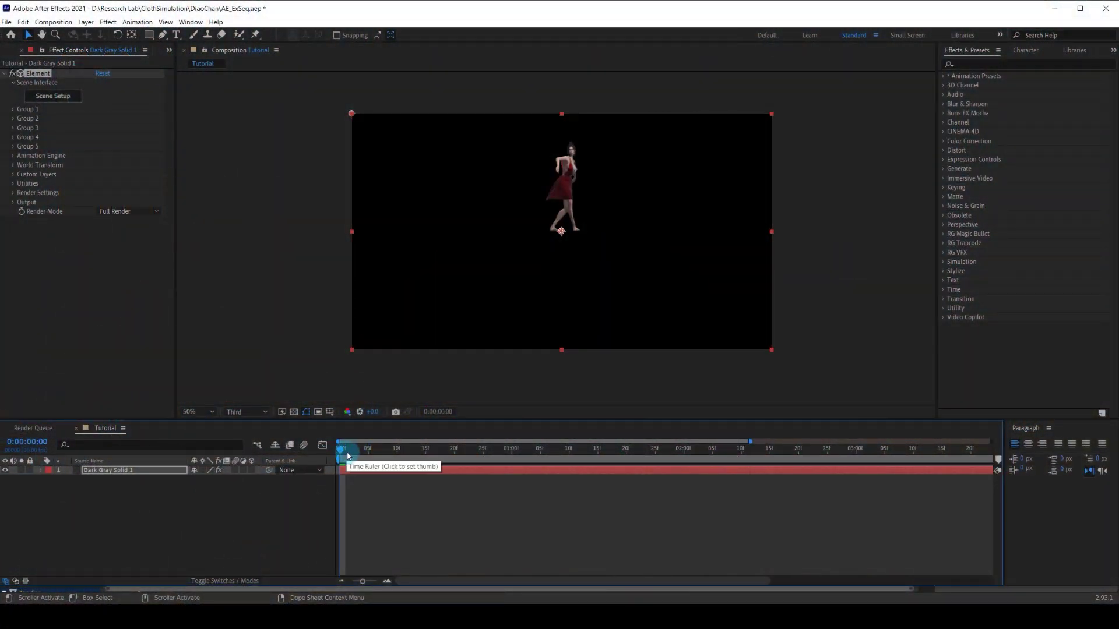
Step: In the Element scene setup, turn the DiaoChan_ExSeq_000020 sequence 180° in Y orientation and apply the scene
click(51, 95)
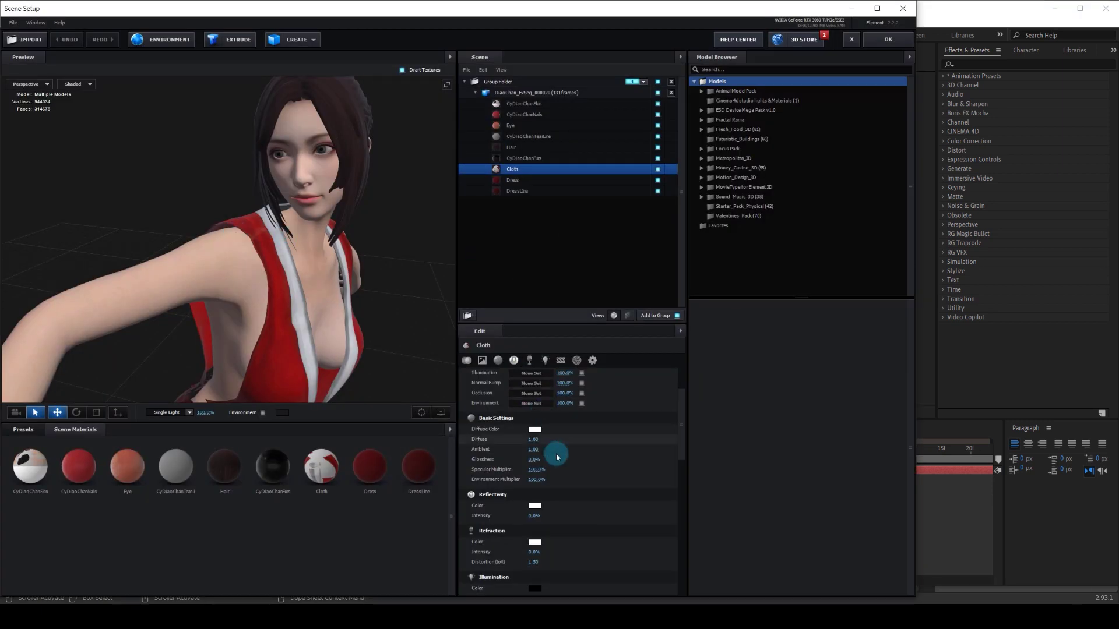
scroll(512, 437, up, 3)
click(523, 92)
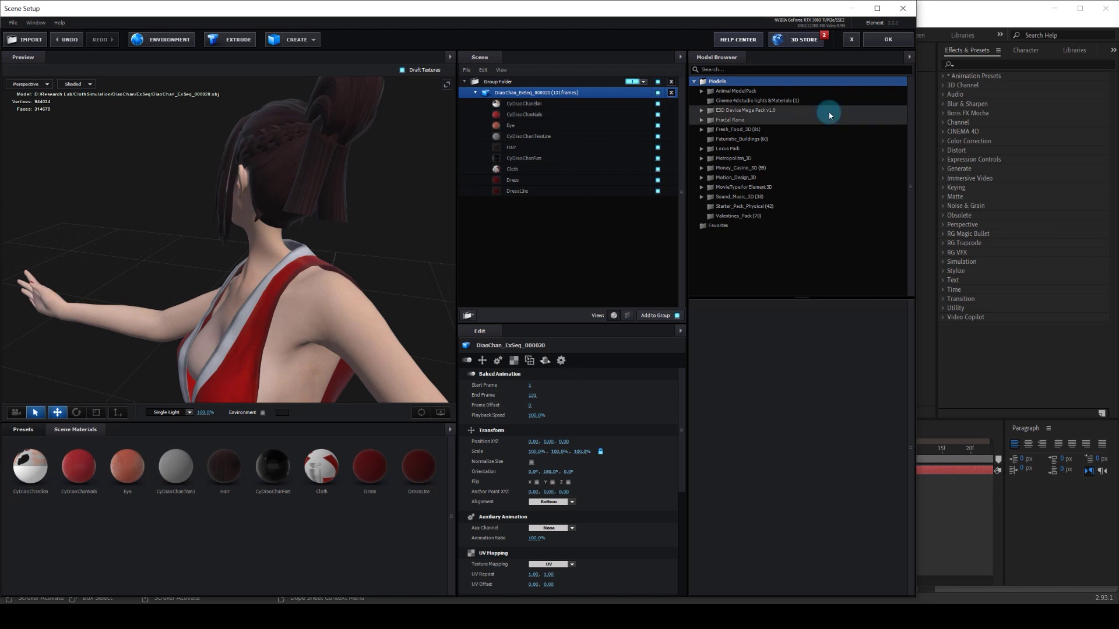
click(881, 39)
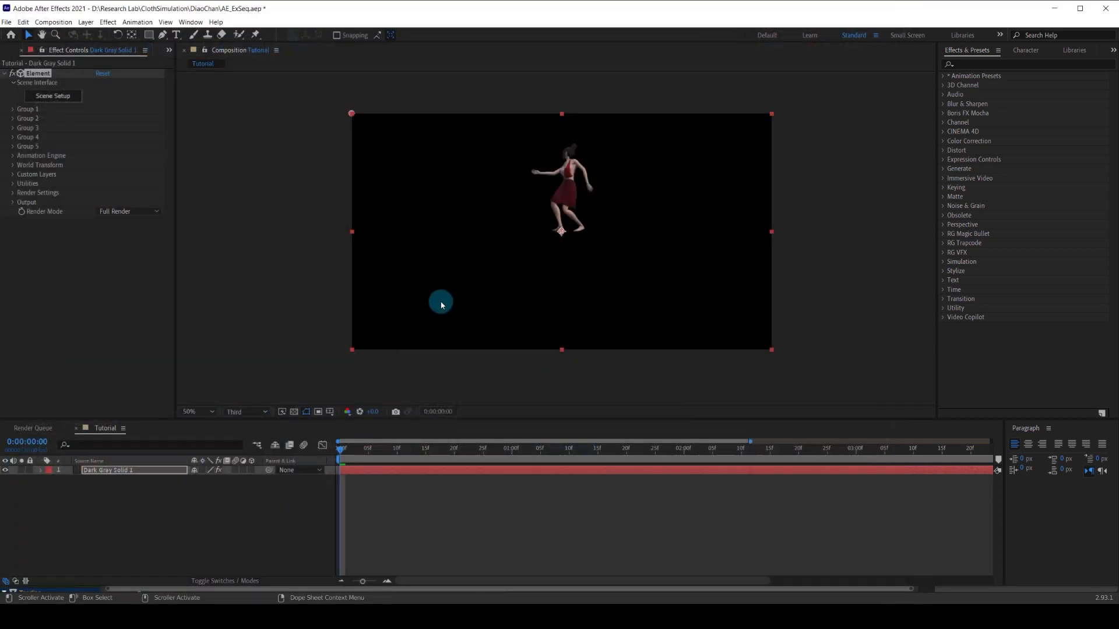
Step: Add a two-node camera with the 50mm preset to the composition
click(85, 22)
click(330, 65)
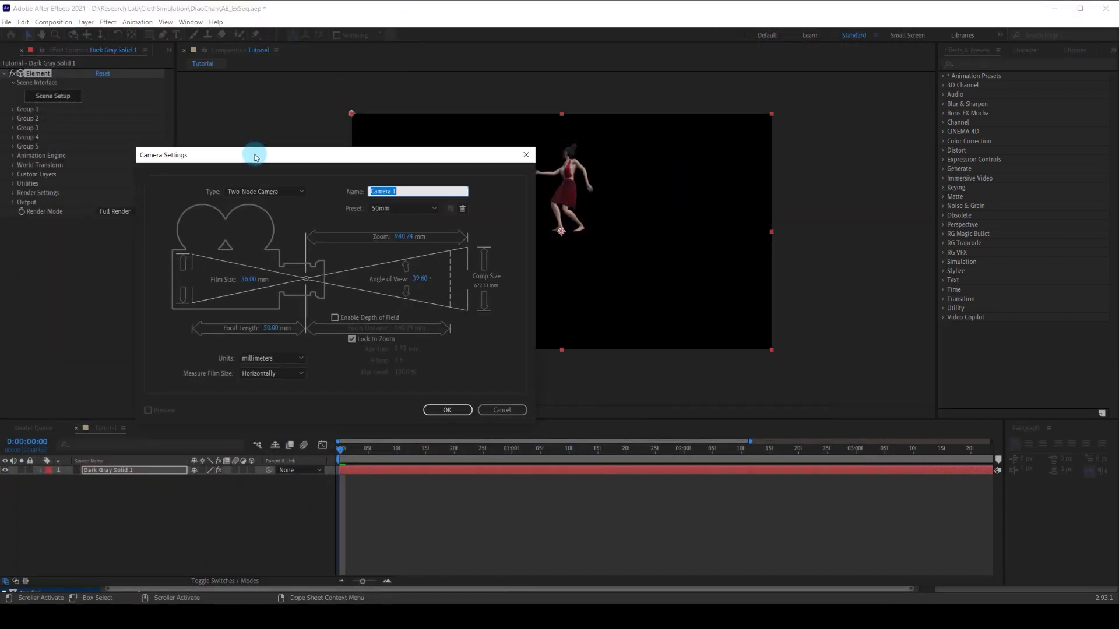
click(447, 410)
Step: Move the camera closer to the character, to position 960.0, 362.0, -1215.7
key(p)
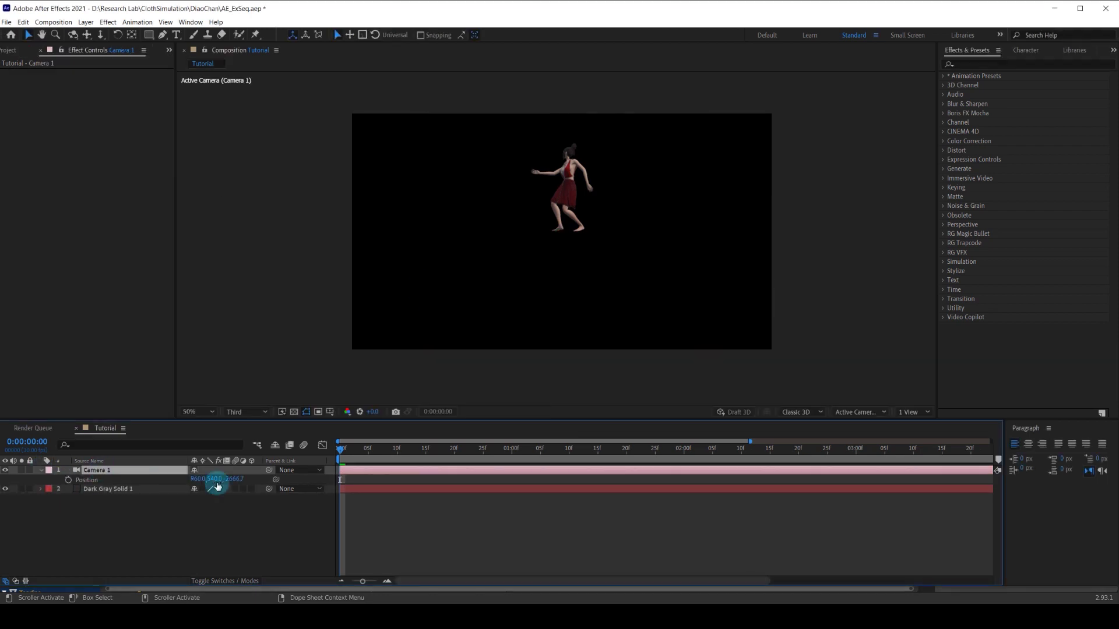
drag(819, 474, 294, 486)
drag(174, 468, 75, 469)
drag(232, 479, 207, 479)
drag(215, 479, 220, 479)
click(106, 471)
Step: Reopen the solid's Element scene setup and add the chess_board model from Starter_Pack_Physical
click(120, 489)
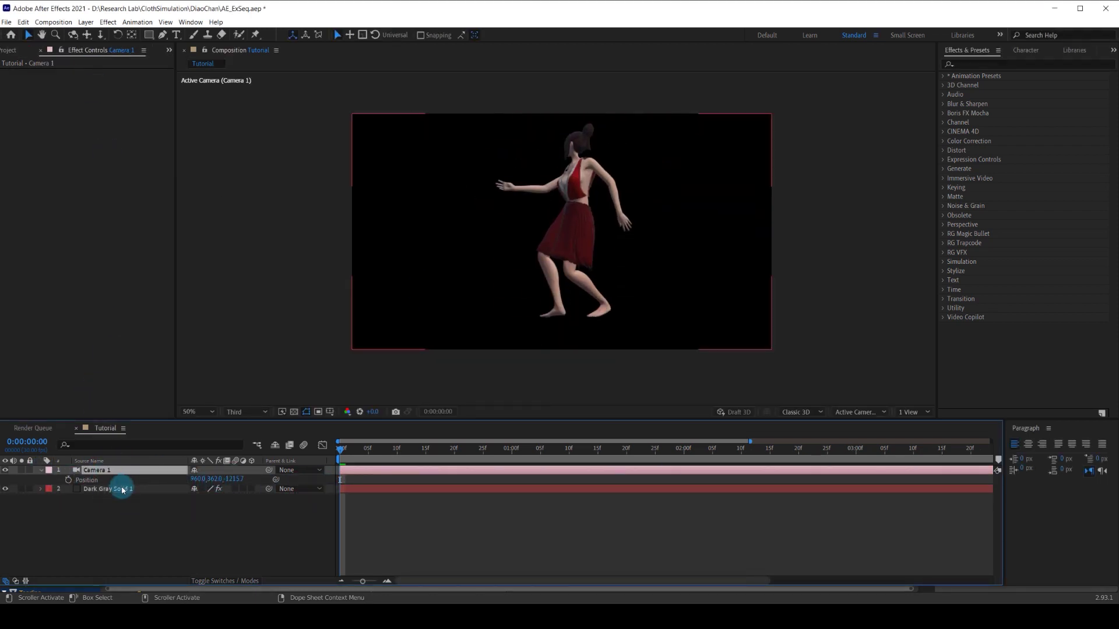
click(56, 97)
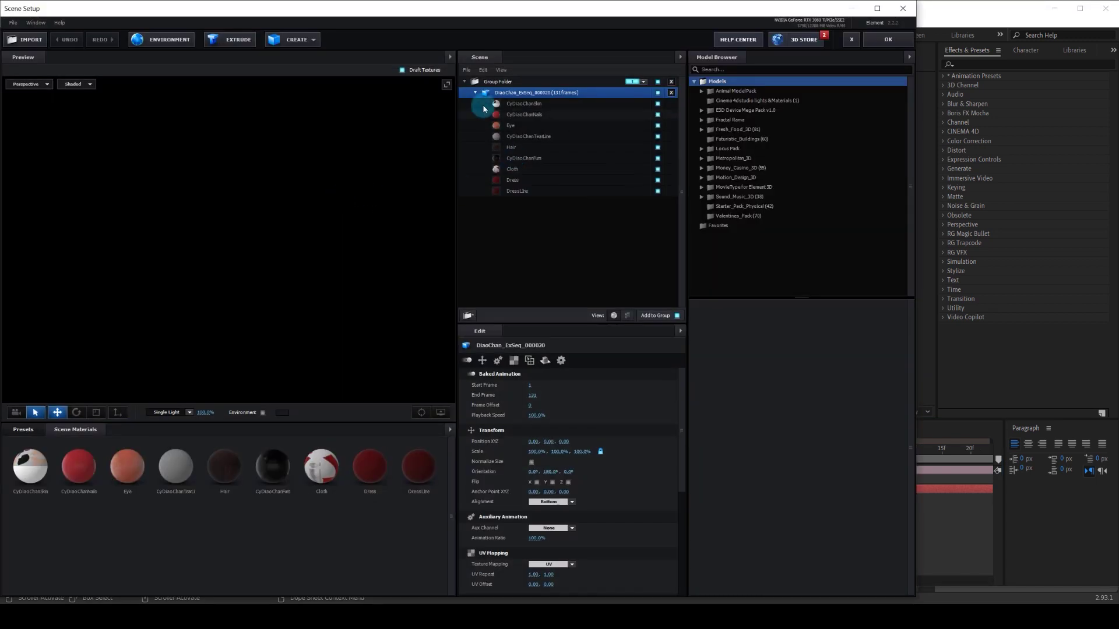
click(475, 93)
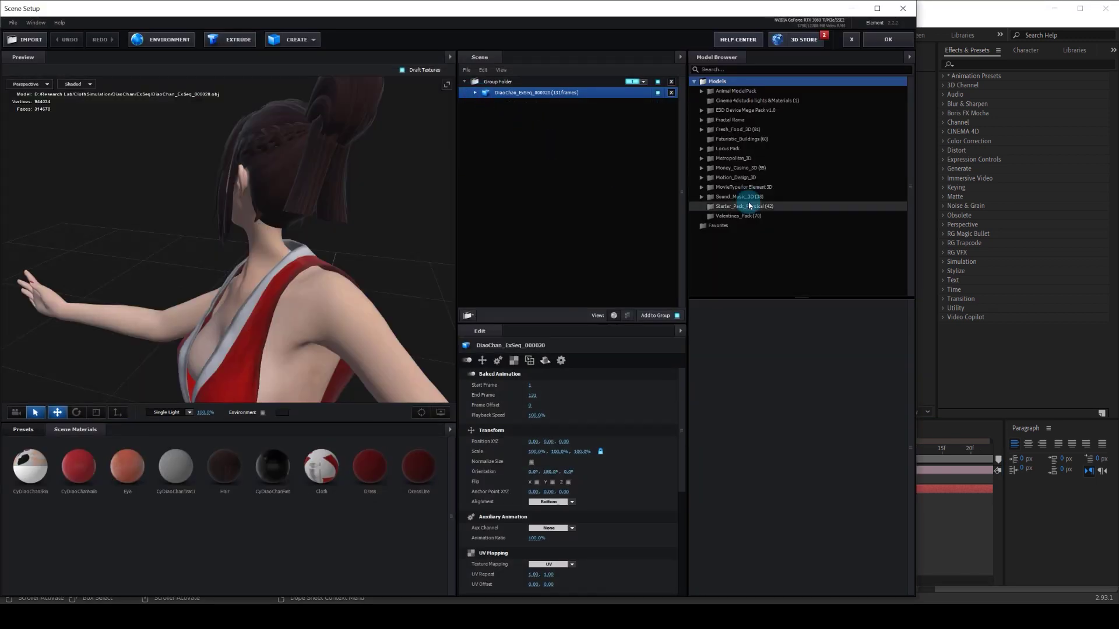
click(749, 206)
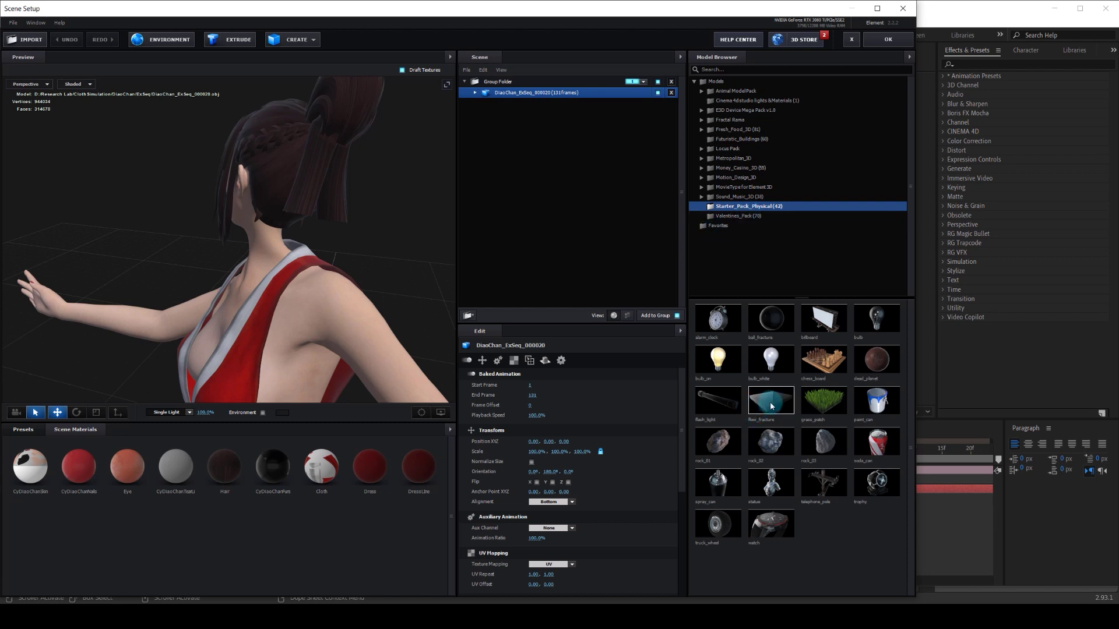
click(823, 359)
Step: Scale the chess board to 373%, lower its Y position to -0.20 under the character's feet, and apply the scene
drag(349, 304, 298, 221)
drag(579, 393, 274, 258)
scroll(274, 258, down, 4)
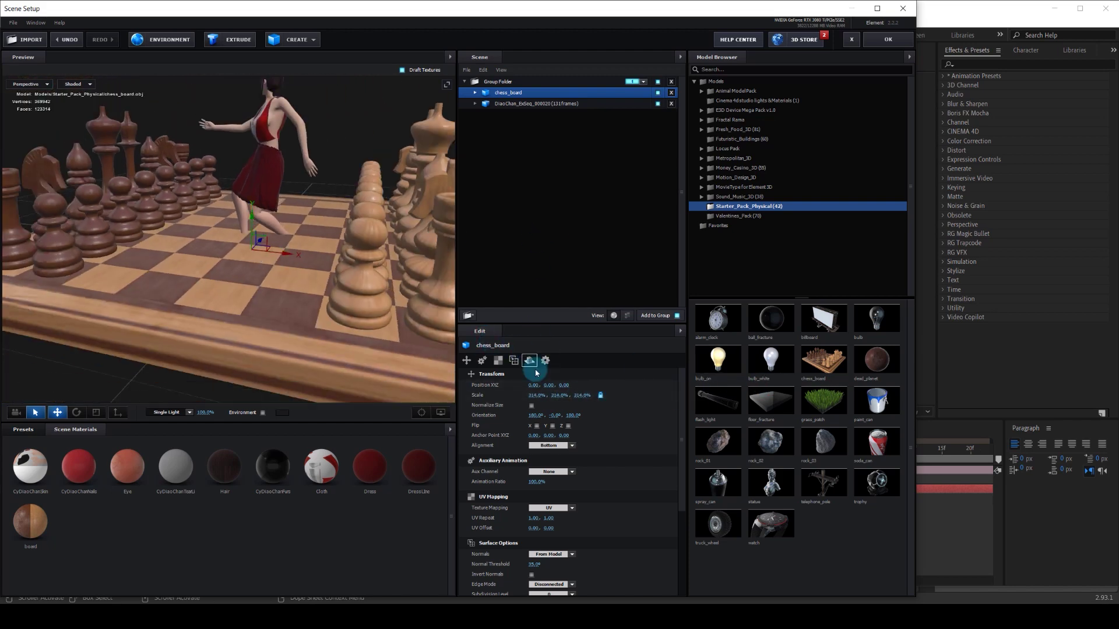
drag(551, 385, 642, 396)
scroll(291, 262, up, 8)
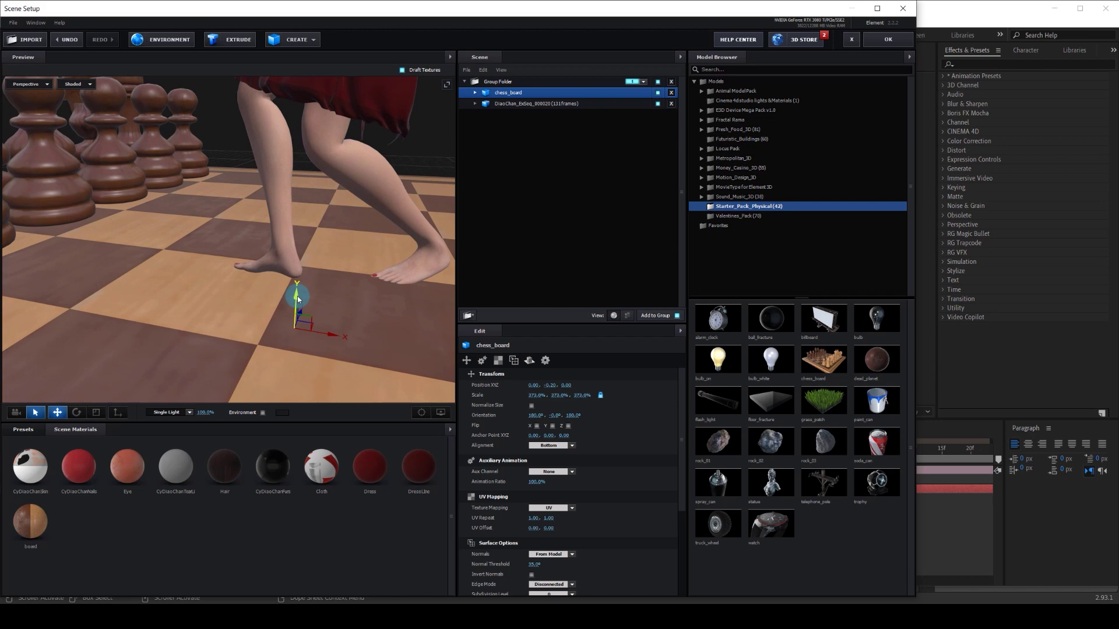
scroll(308, 215, down, 7)
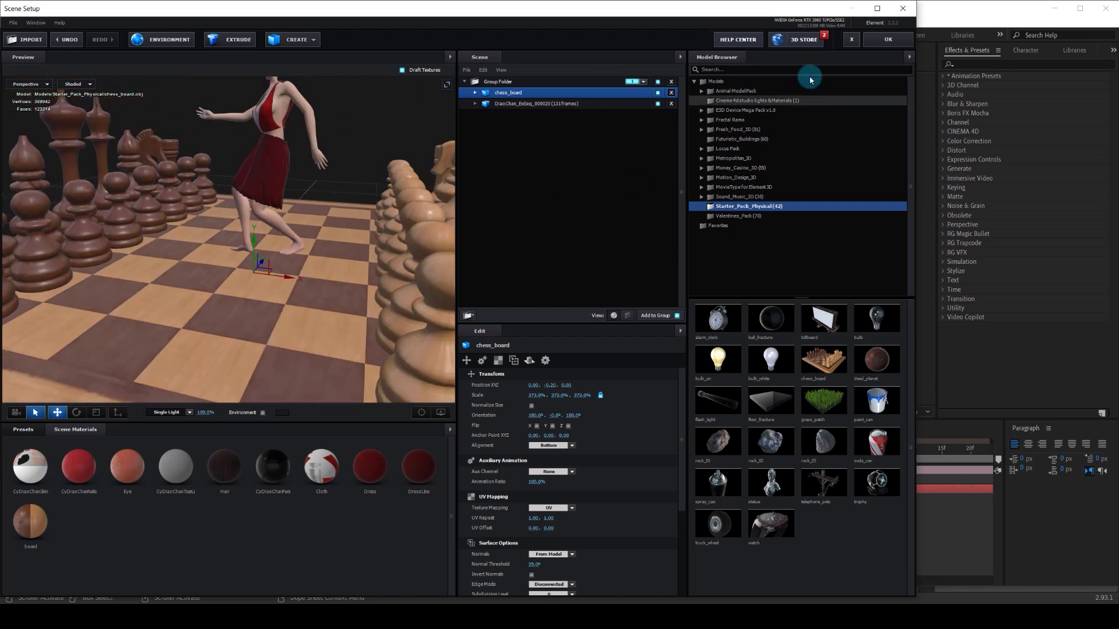
click(881, 45)
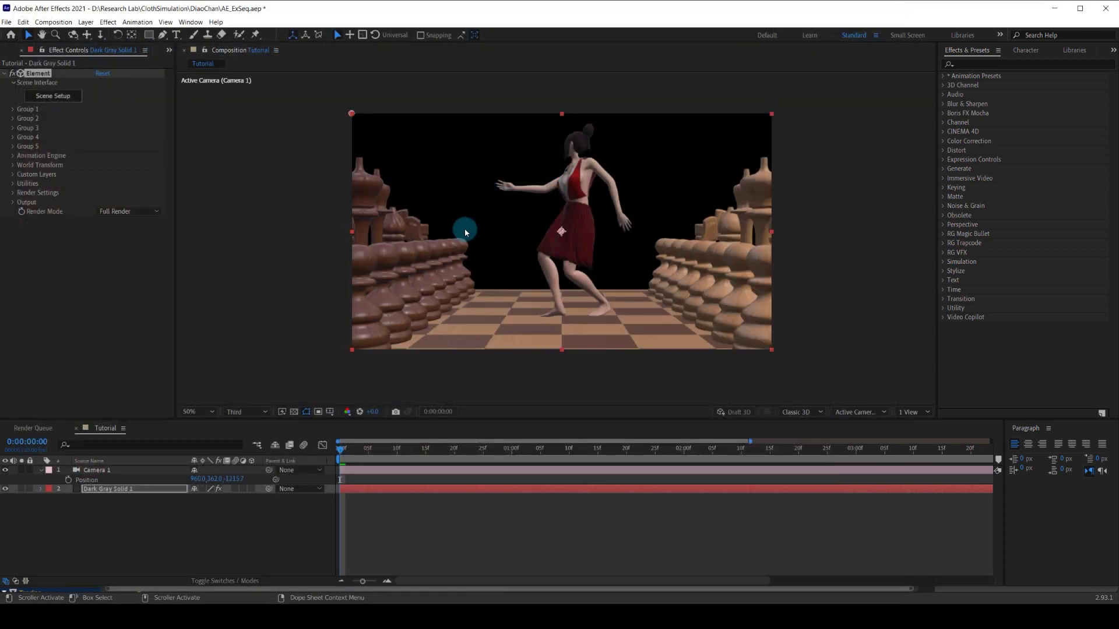
Step: Add a parallel light, raise it above the character's head and aim it near the character's legs
click(137, 22)
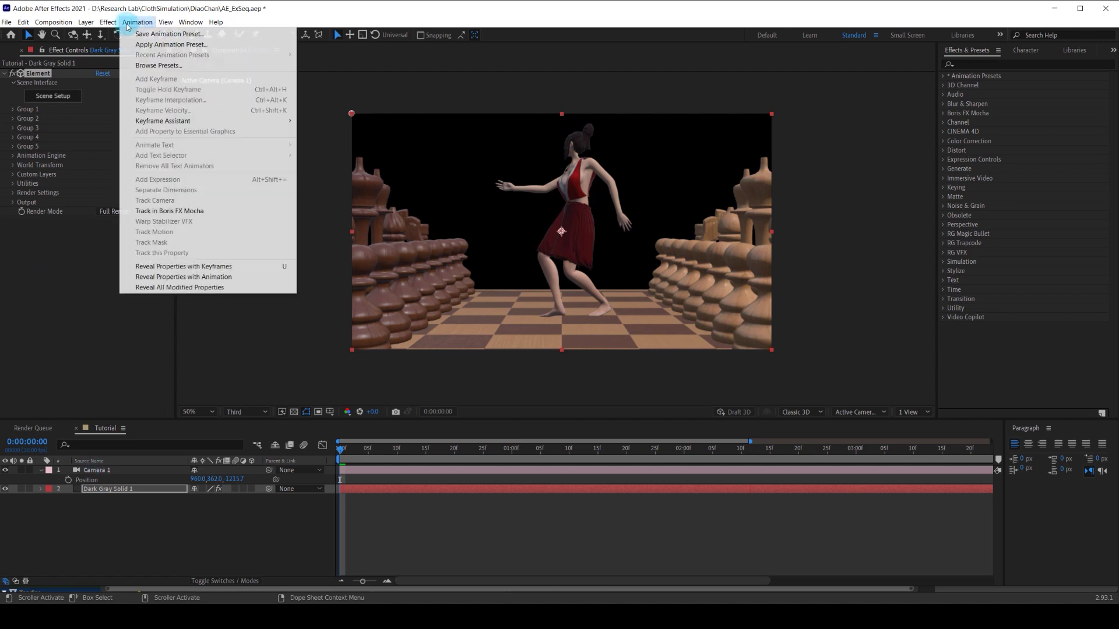
mouse_move(96, 26)
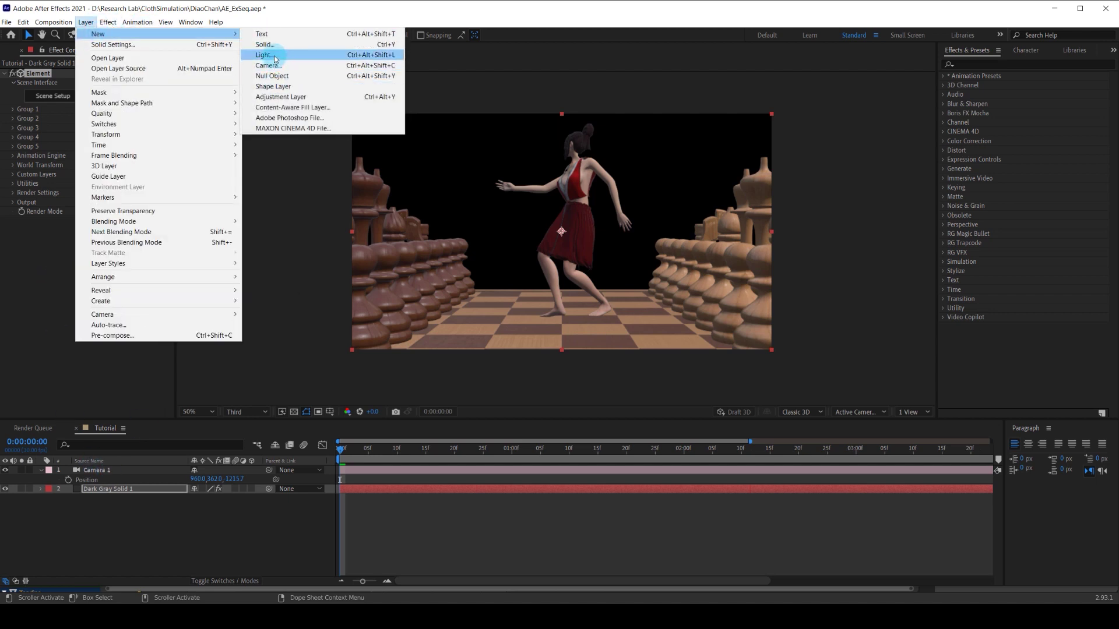
click(326, 59)
click(756, 439)
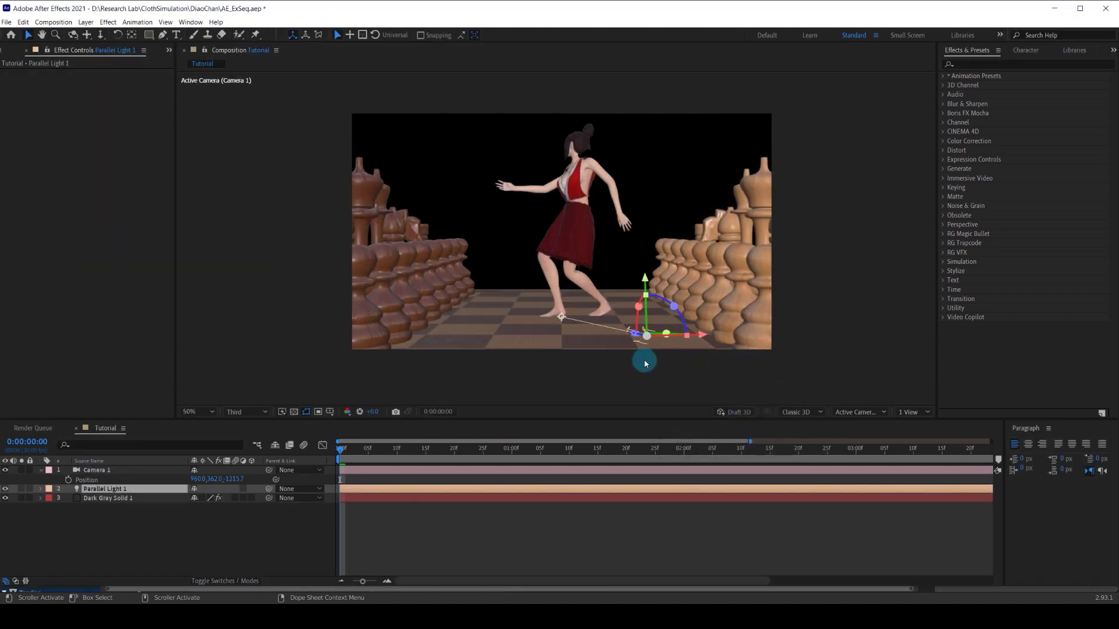
drag(642, 281, 631, 232)
drag(562, 208, 577, 292)
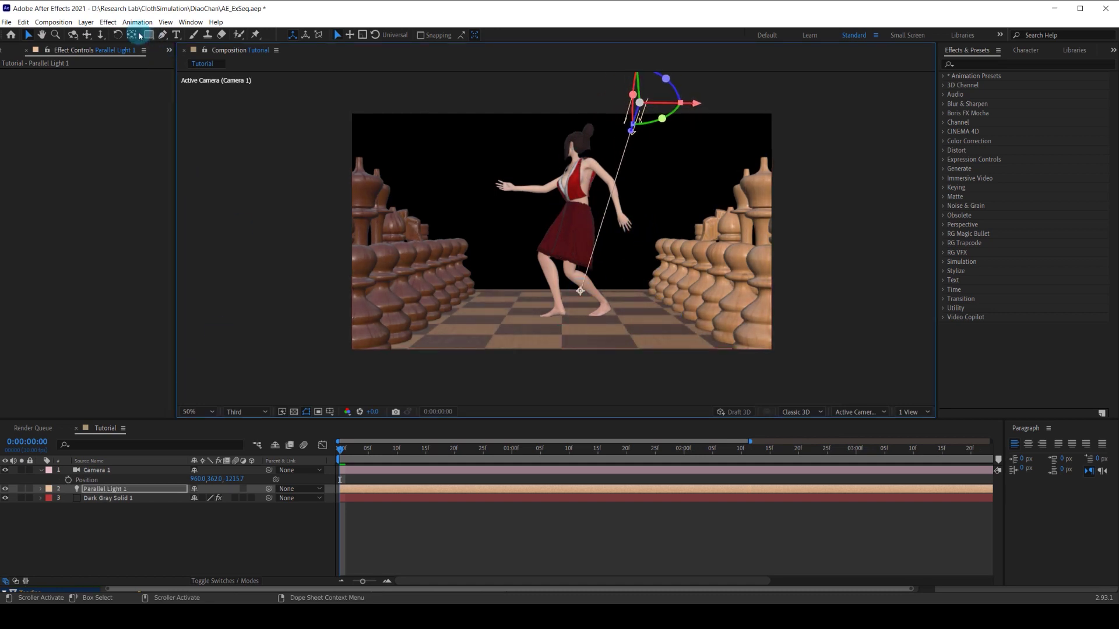
Step: Add a white spot light with 100% intensity, a 90° cone angle and 50% cone feather
click(86, 22)
mouse_move(241, 35)
click(264, 55)
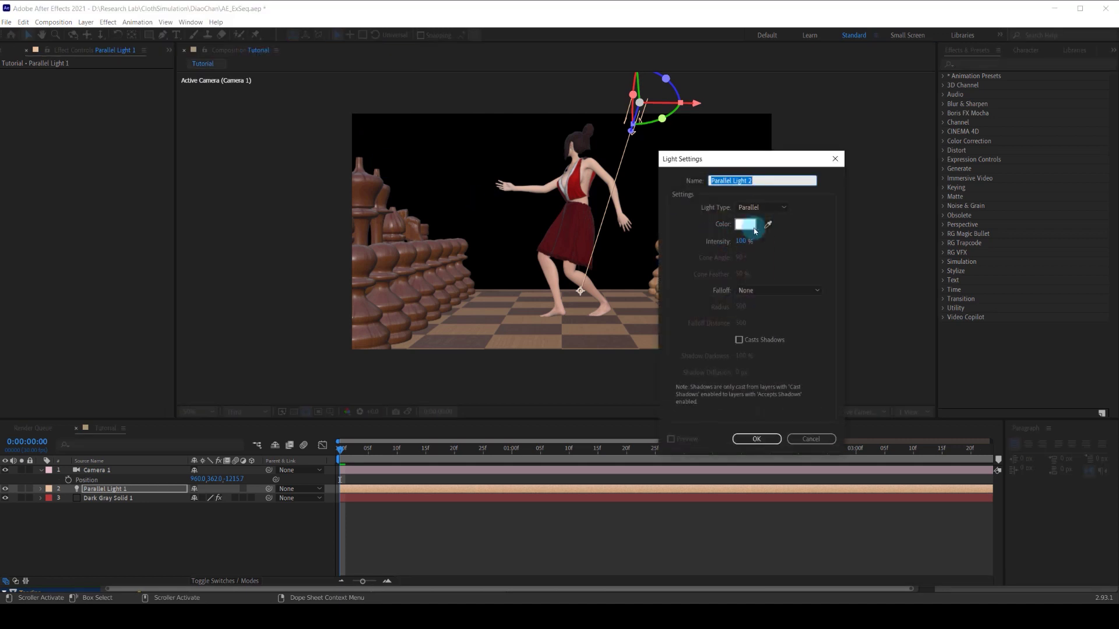
click(761, 208)
click(757, 231)
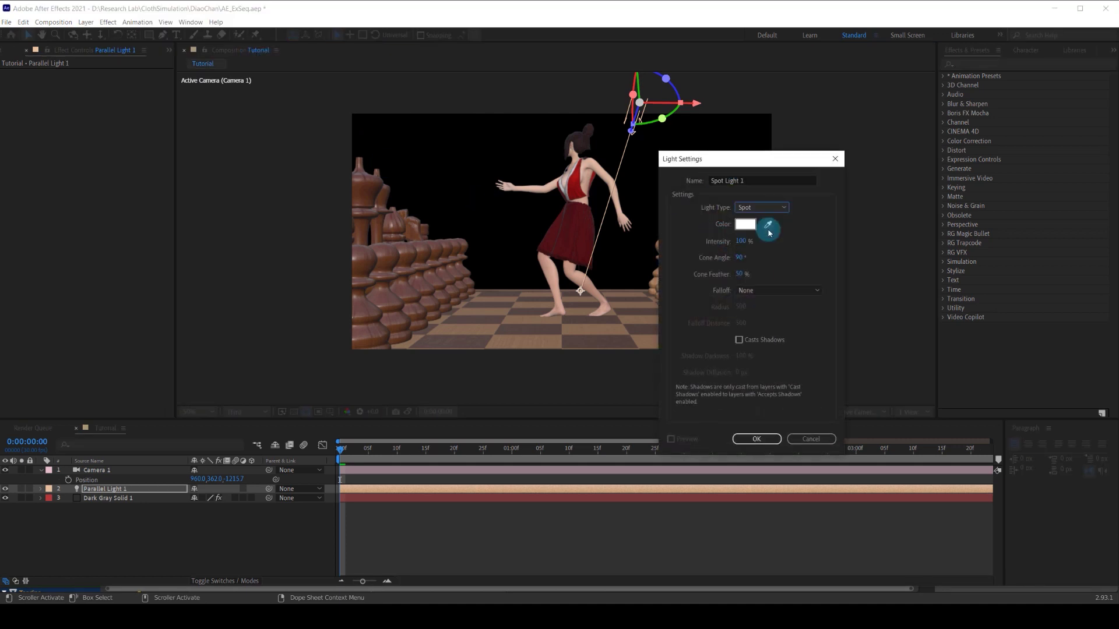
click(756, 439)
Step: Place the spot light high above the character at position 1048.7, -358.7, 57.0
drag(645, 279, 629, 119)
key(p)
click(241, 498)
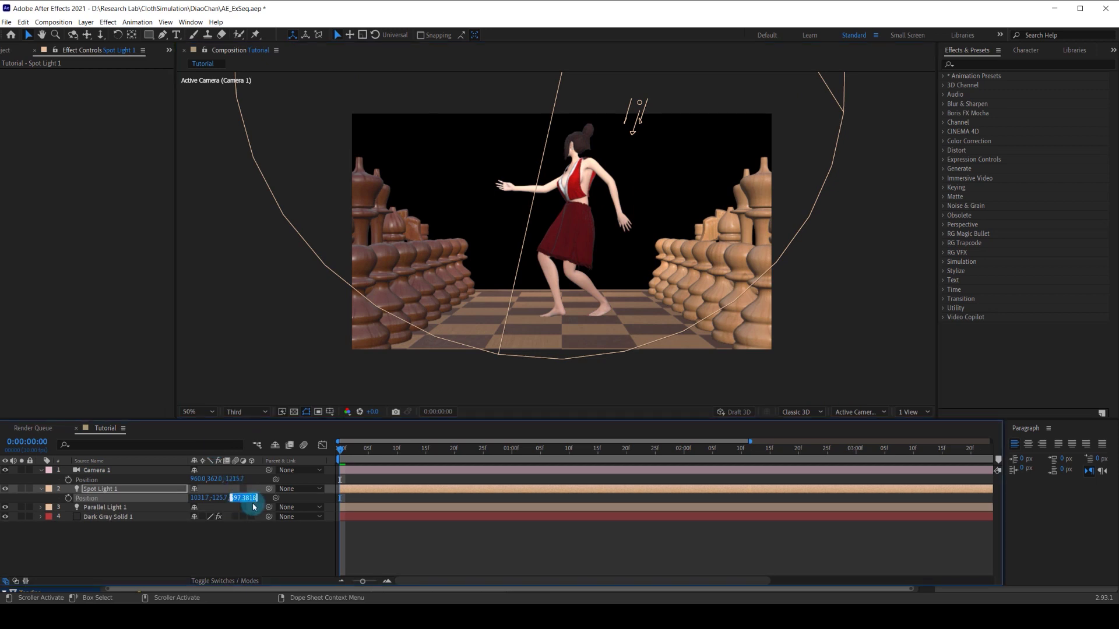
text(0)
key(Return)
drag(219, 502, 130, 478)
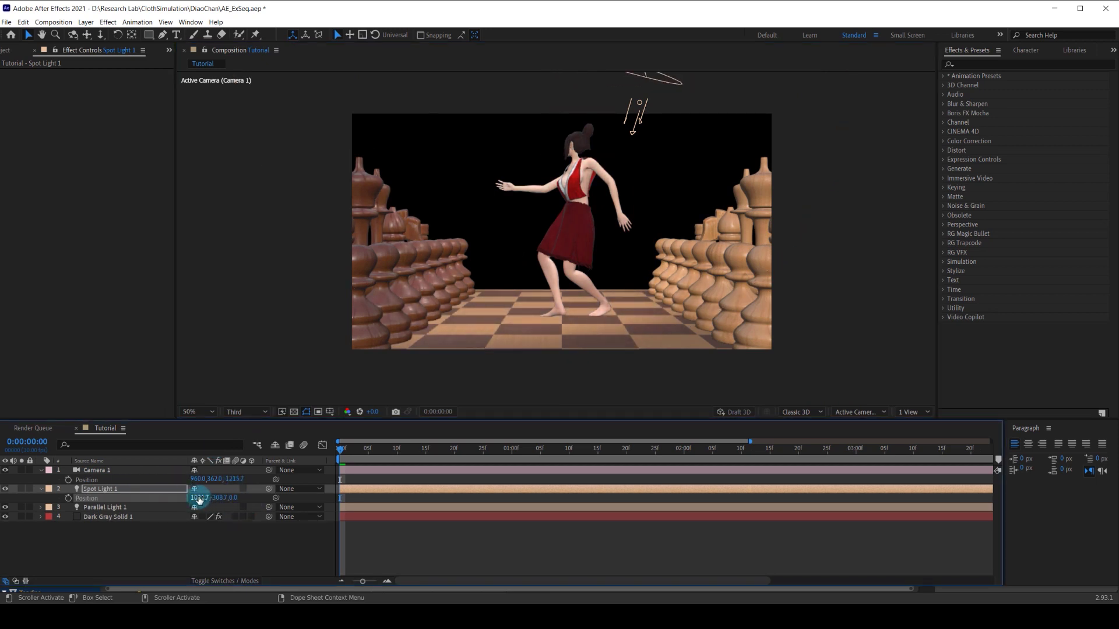
drag(199, 500, 267, 498)
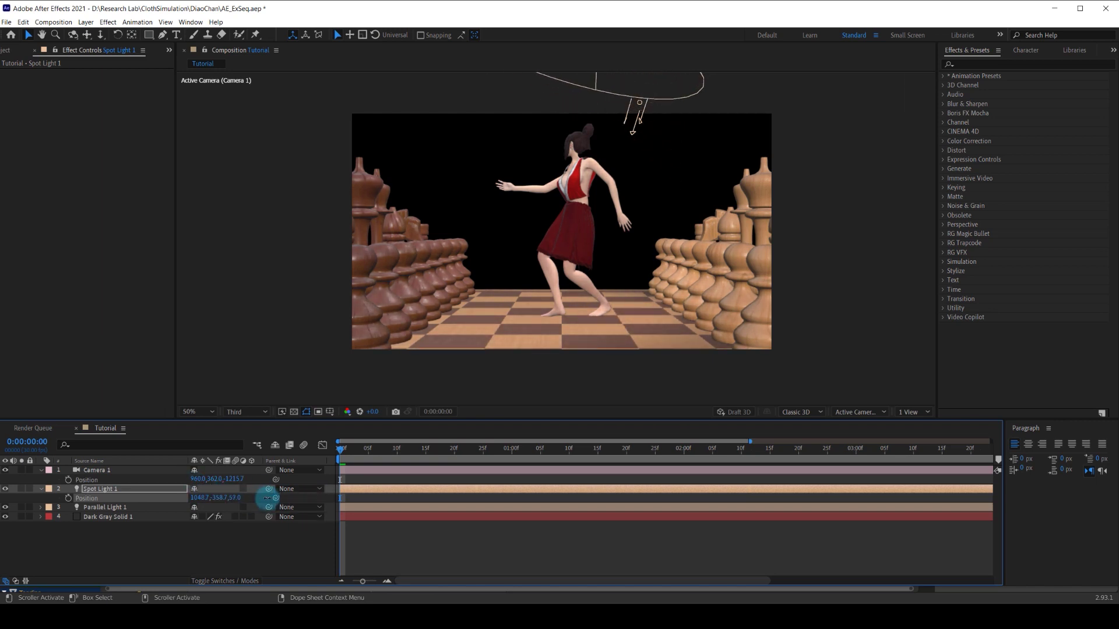
Step: Turn on Casts Shadows in the spot light's light options
click(41, 489)
click(41, 489)
scroll(45, 530, down, 1)
click(49, 553)
scroll(49, 535, down, 3)
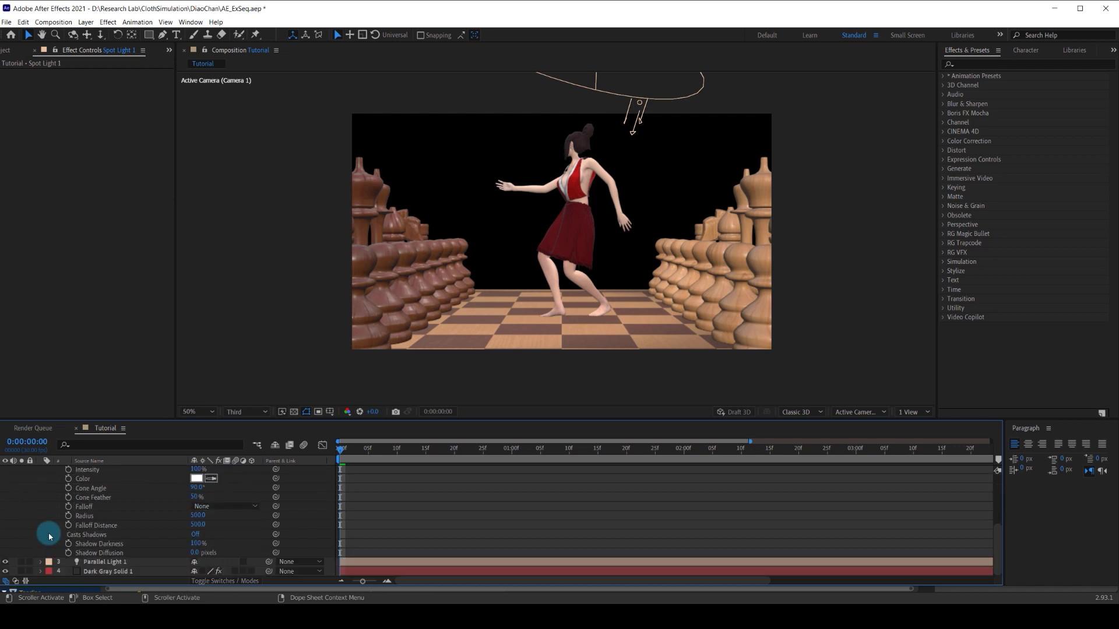
click(196, 534)
click(138, 514)
scroll(138, 513, up, 3)
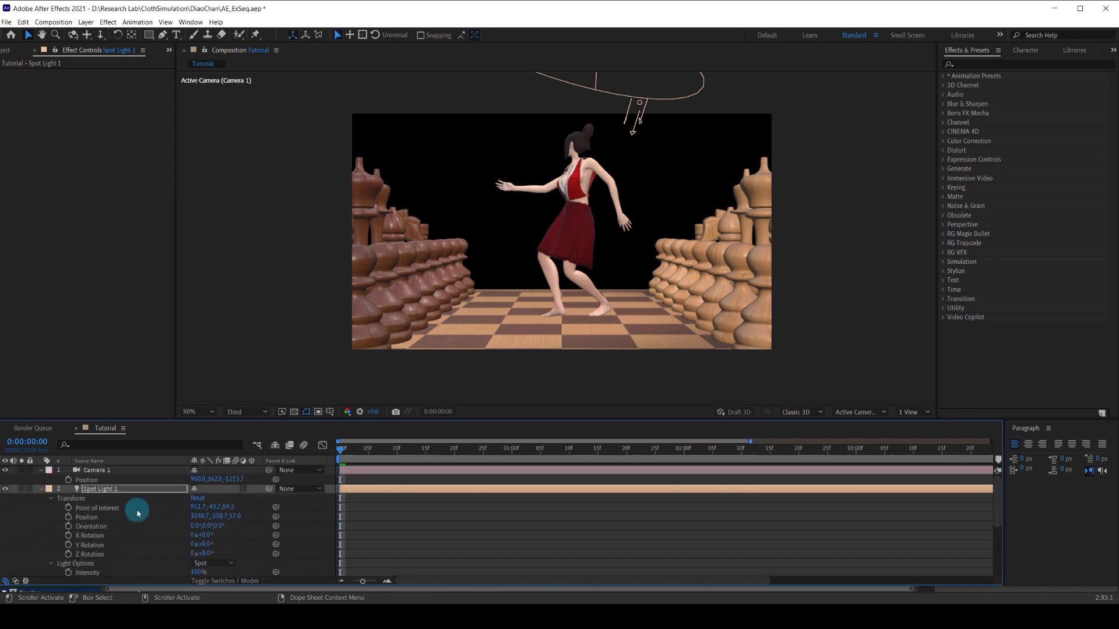
Step: Rename the dark gray solid layer as Element
scroll(51, 516, down, 3)
click(108, 571)
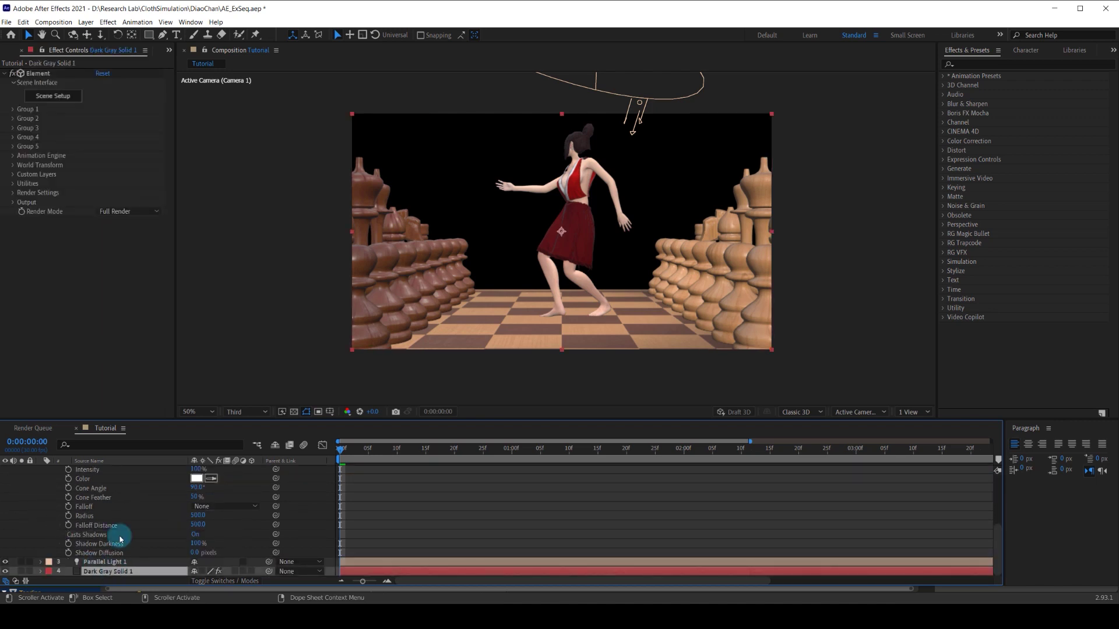
key(Return)
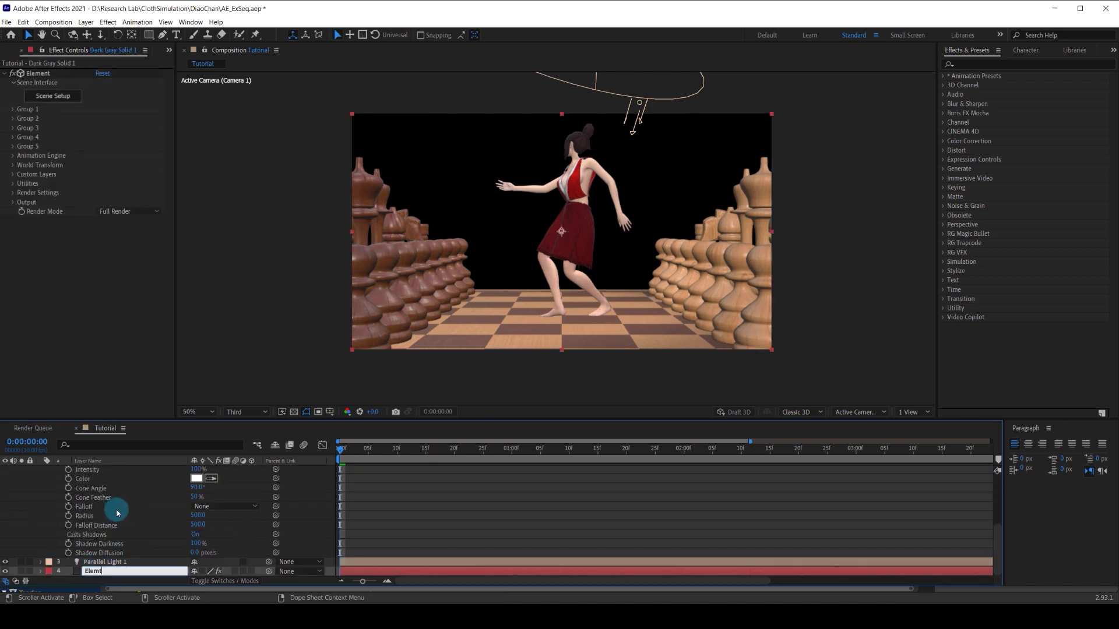
click(84, 527)
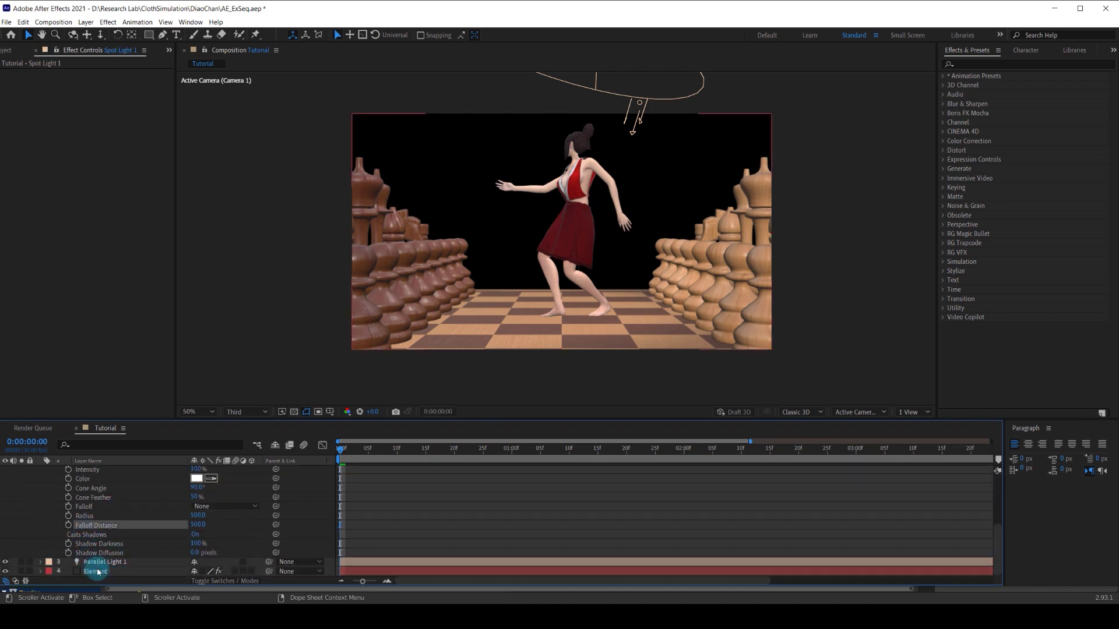
Step: Enable shadows in the Element layer's effect render settings, keeping the Shadow Mapping mode
click(97, 571)
click(13, 193)
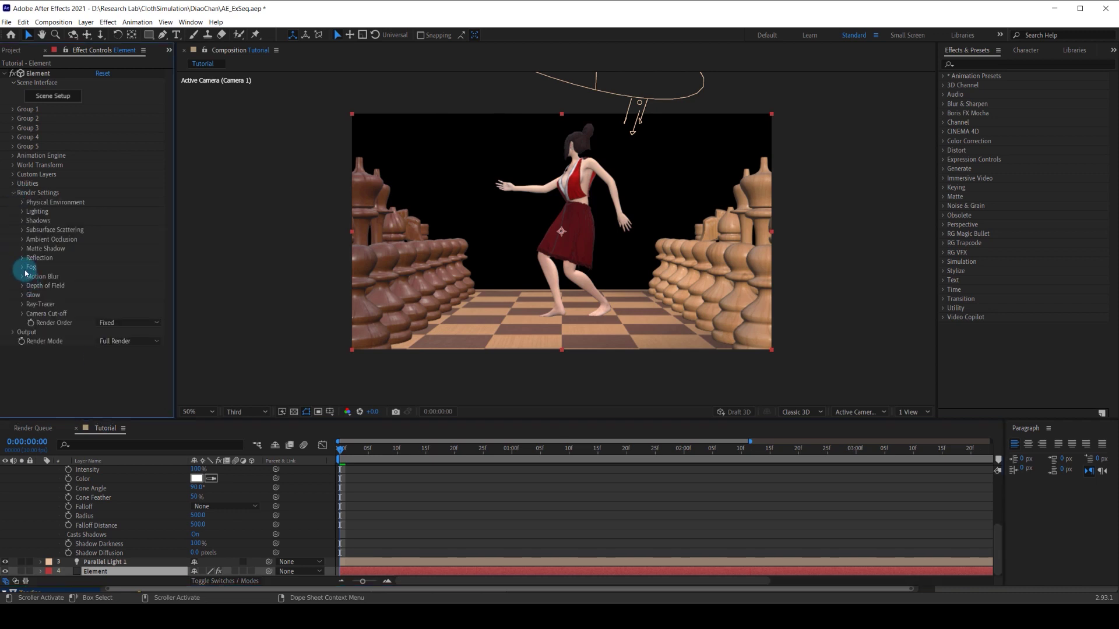
click(23, 221)
click(98, 231)
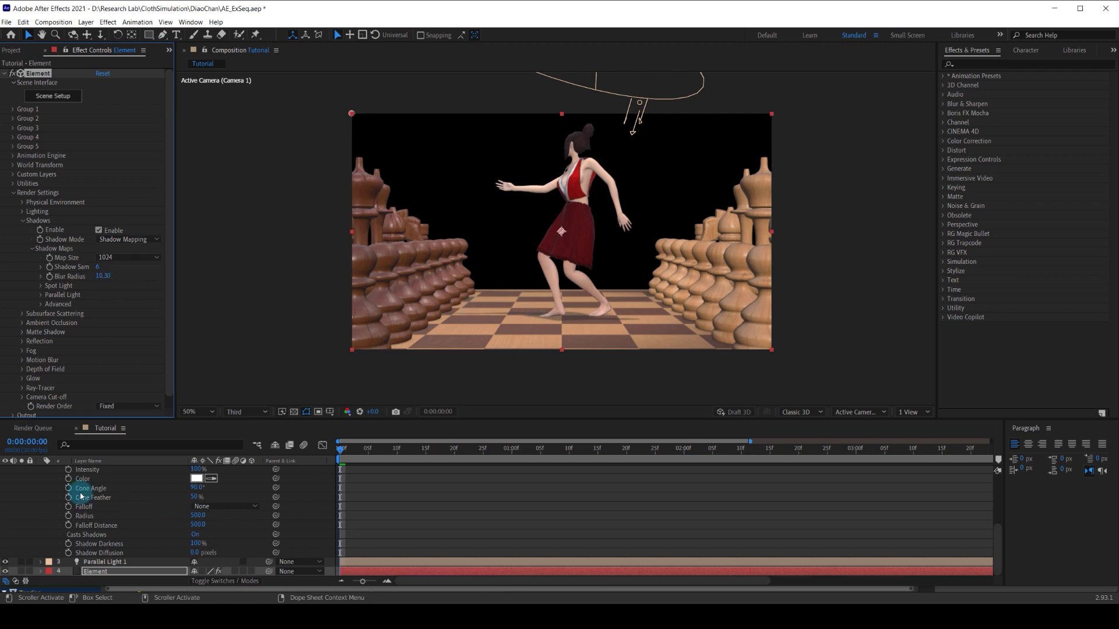
Step: Collapse the spot light's and camera's properties in the timeline and deselect all layers
scroll(70, 501, up, 3)
click(41, 477)
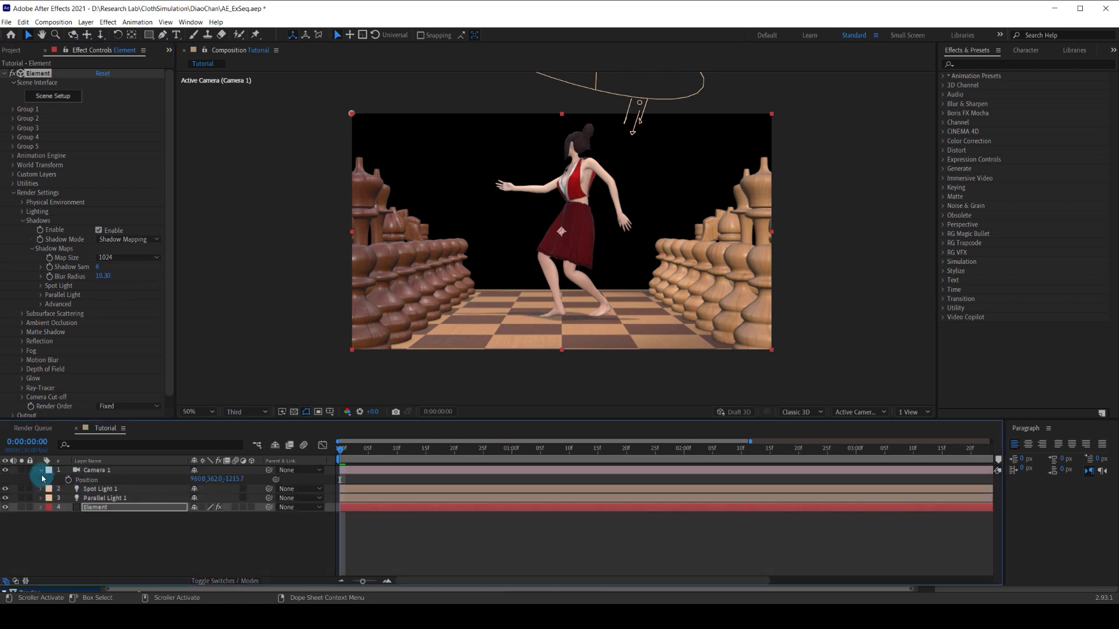
click(507, 256)
click(42, 471)
click(75, 518)
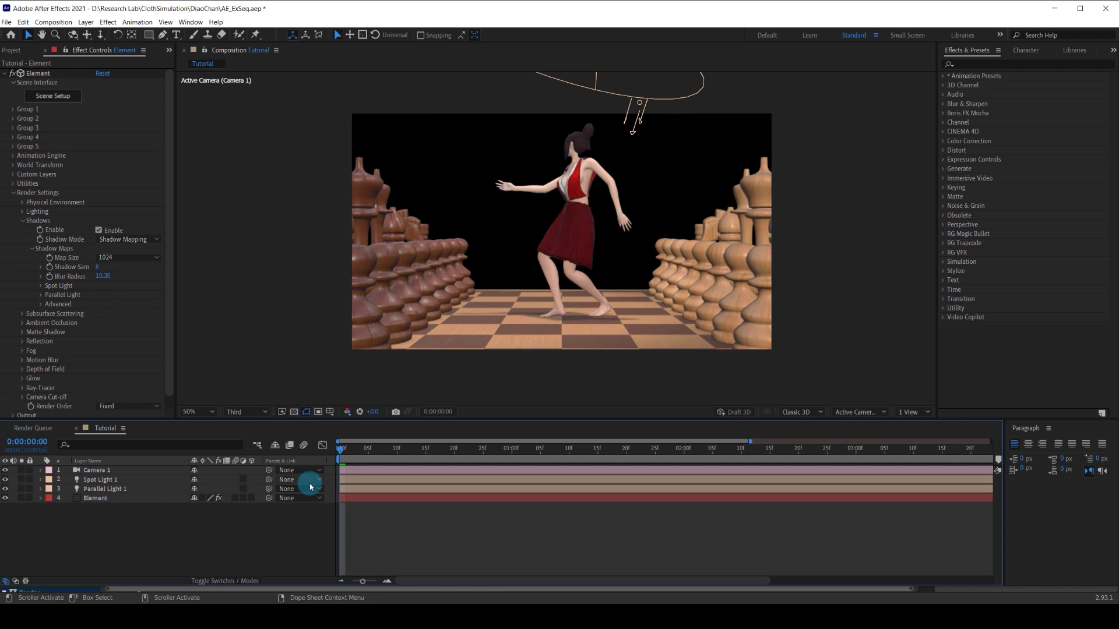
Step: Add Null 1 to the composition as a 3D layer and parent the camera to it
click(116, 470)
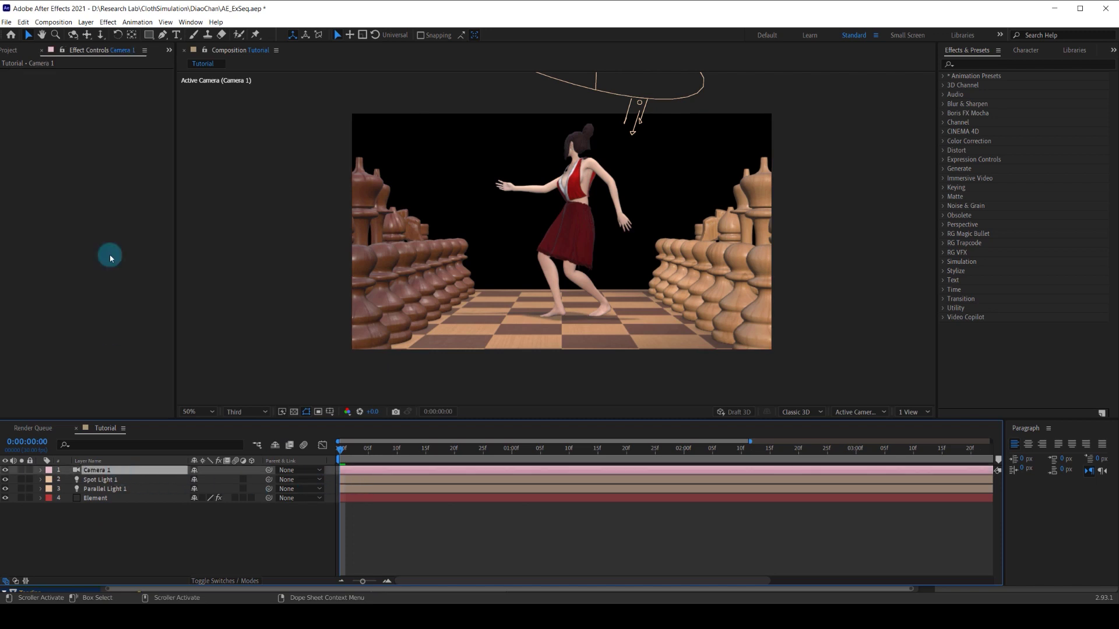
click(11, 52)
drag(36, 180, 155, 487)
drag(269, 479, 145, 471)
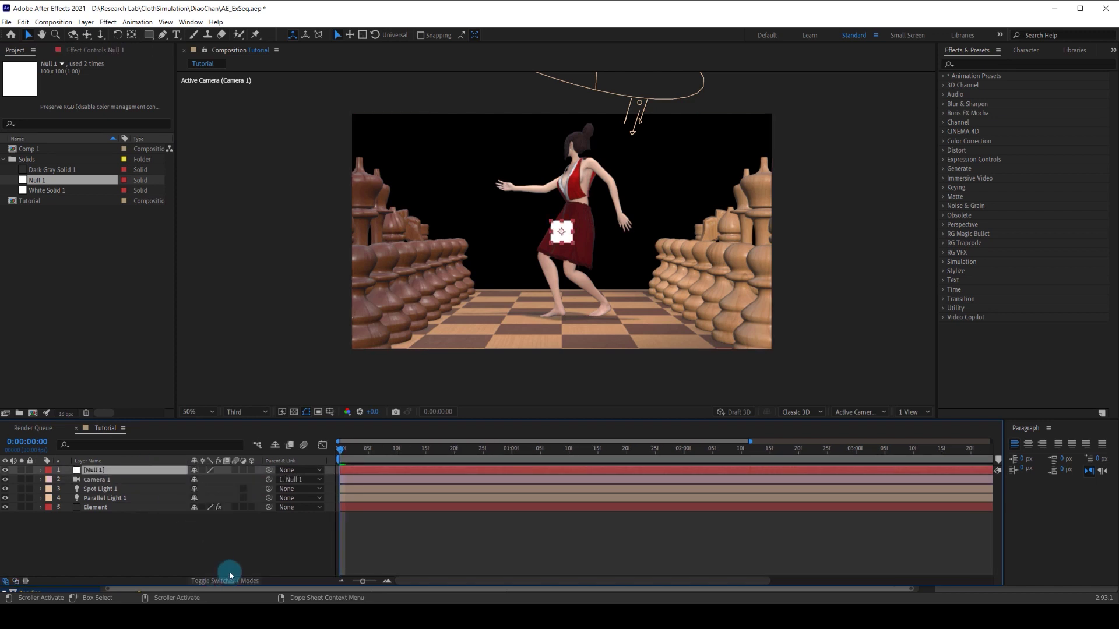
click(252, 471)
Step: Hide the null, set its Y Rotation to 38° and keyframe it at the first frame
click(125, 472)
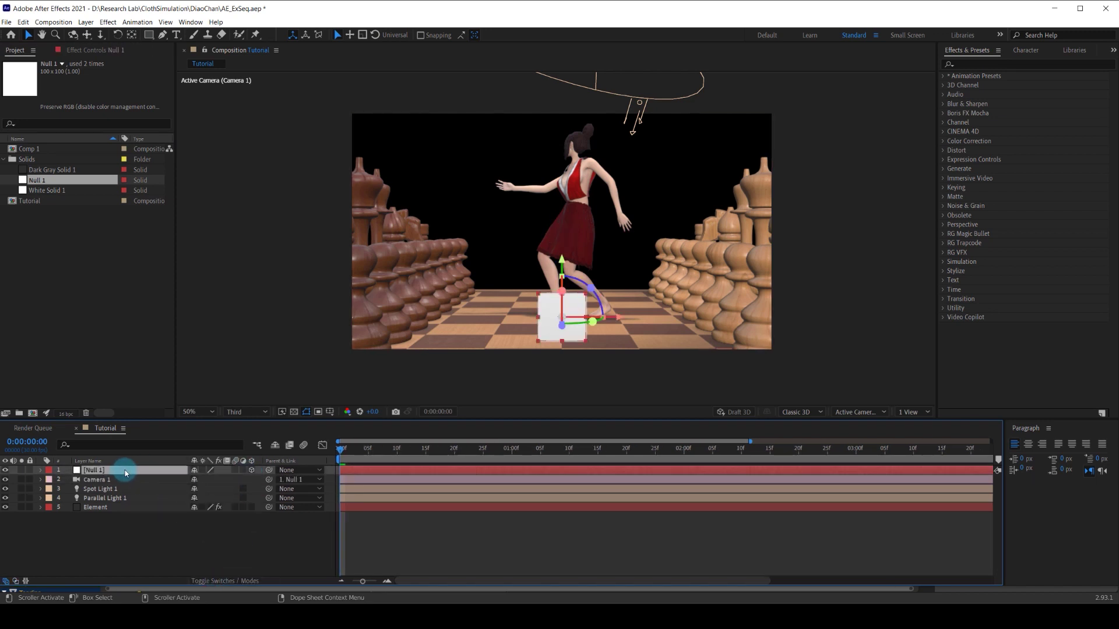
key(r)
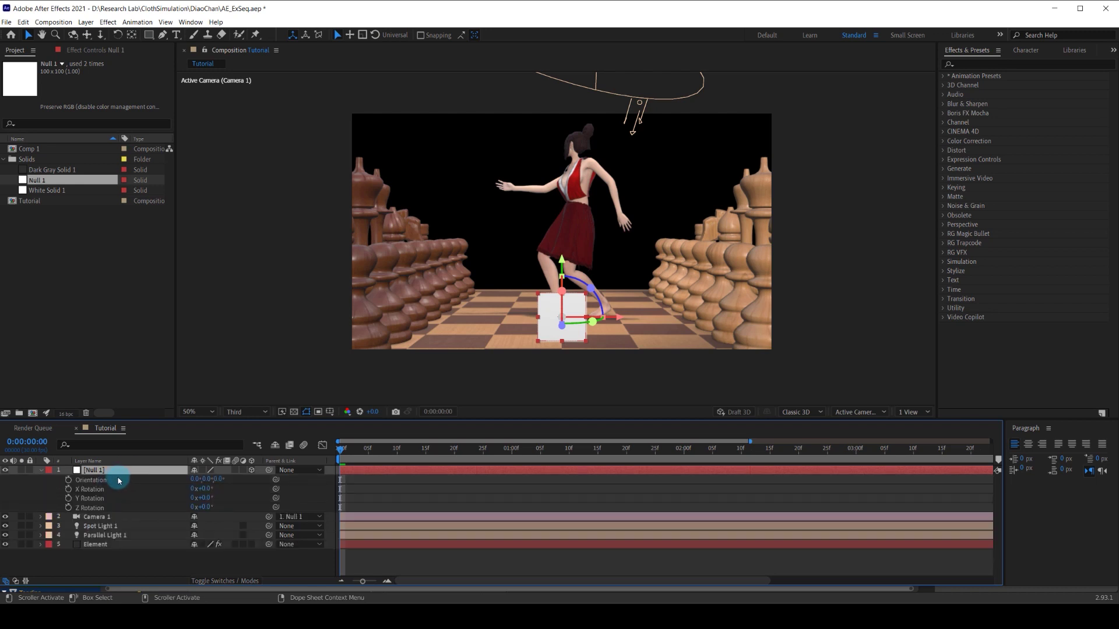
click(9, 471)
mouse_move(207, 502)
mouse_down()
mouse_move(237, 500)
mouse_move(209, 498)
mouse_up()
click(68, 499)
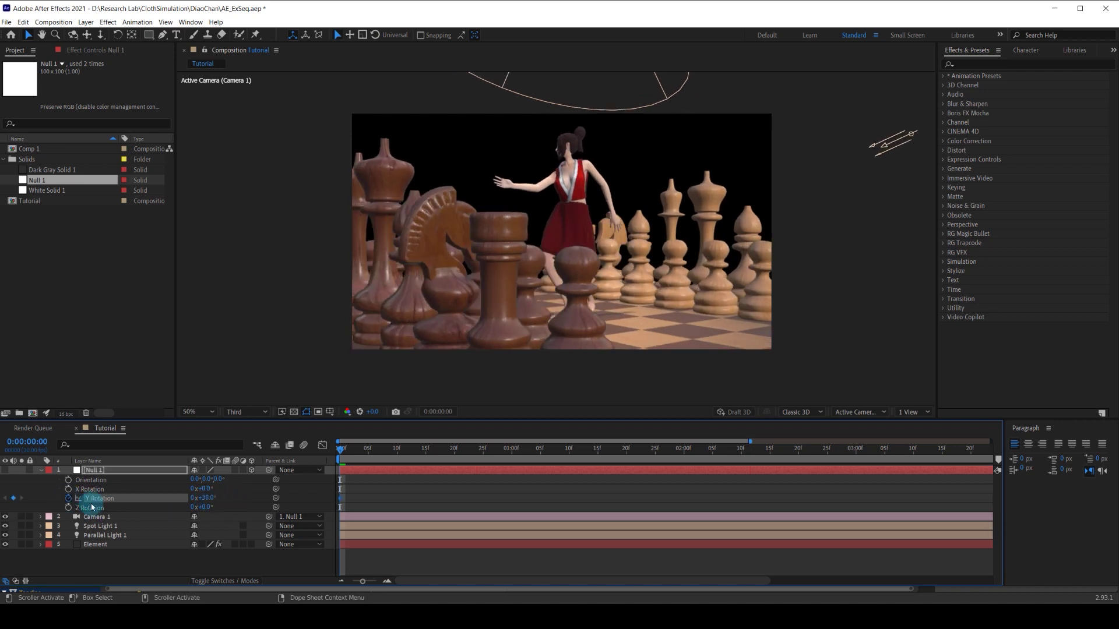
Step: Keyframe the null's Y Rotation at -29° at 0:00:05:29 and scrub through the camera orbit
drag(766, 581, 987, 581)
drag(944, 450, 982, 451)
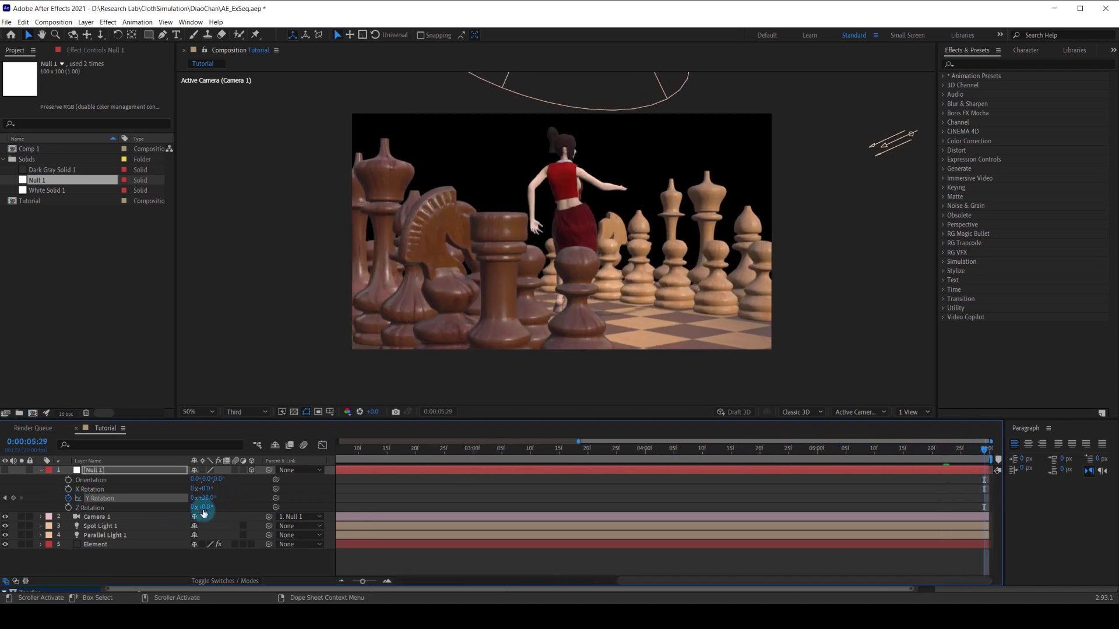
drag(207, 499, 175, 500)
drag(362, 581, 353, 581)
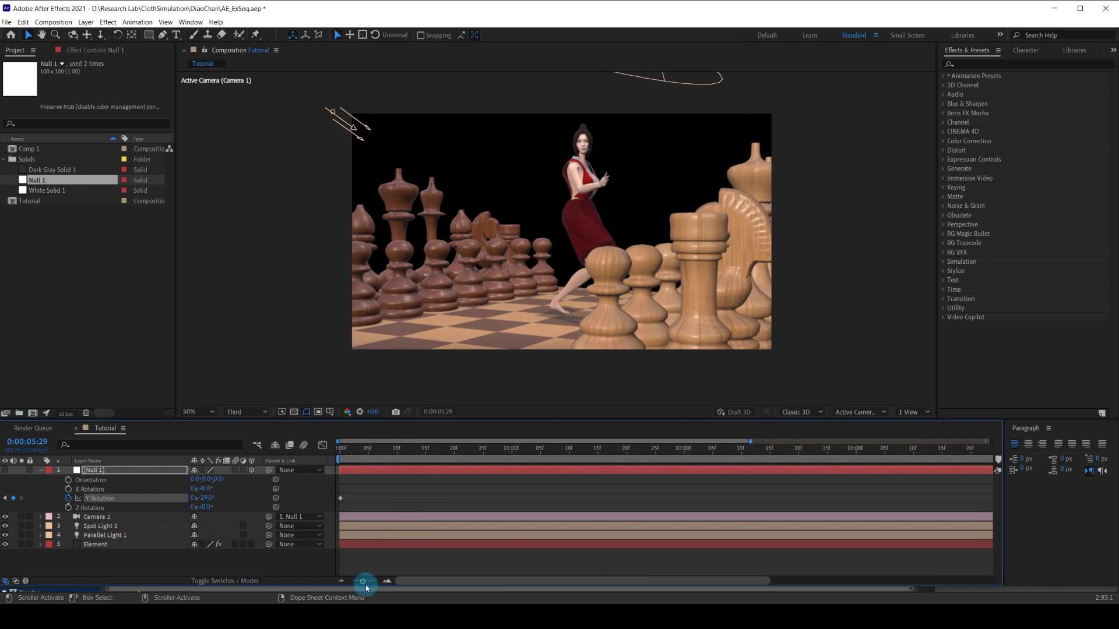
click(347, 450)
drag(353, 453, 752, 455)
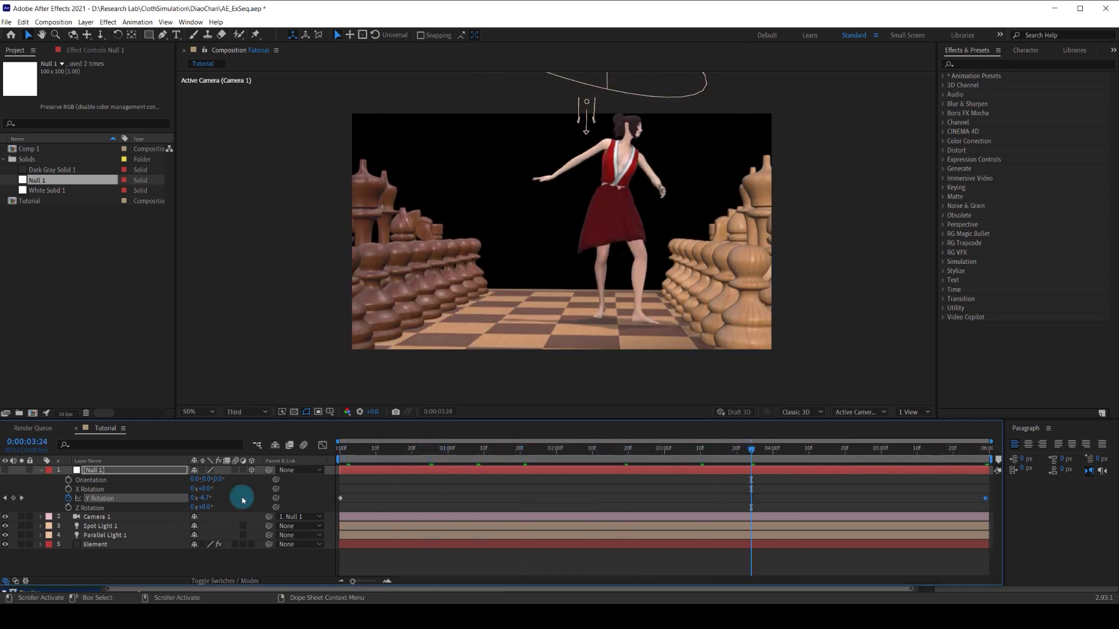
Step: Move the camera higher and farther back, to position 50.0, -176.0, -1345.7, and check the framing at 0:00:00:12
click(127, 520)
key(p)
drag(212, 526, 149, 513)
drag(360, 452, 382, 464)
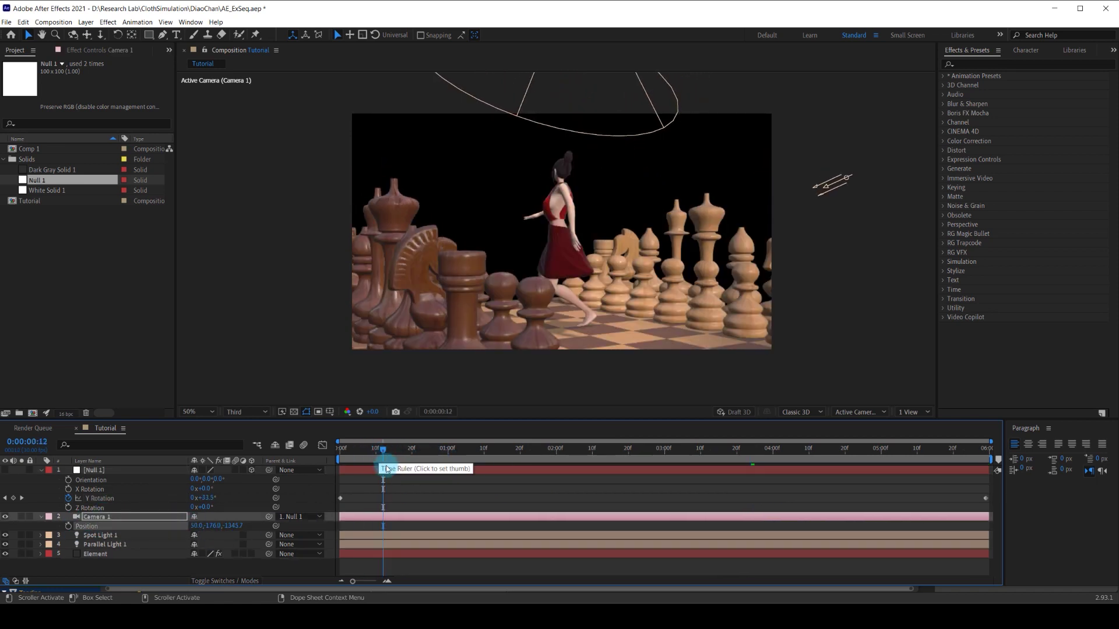
Step: Enable ambient occlusion in the Element layer's render settings, then collapse the ambient occlusion and shadow options
click(137, 557)
click(92, 51)
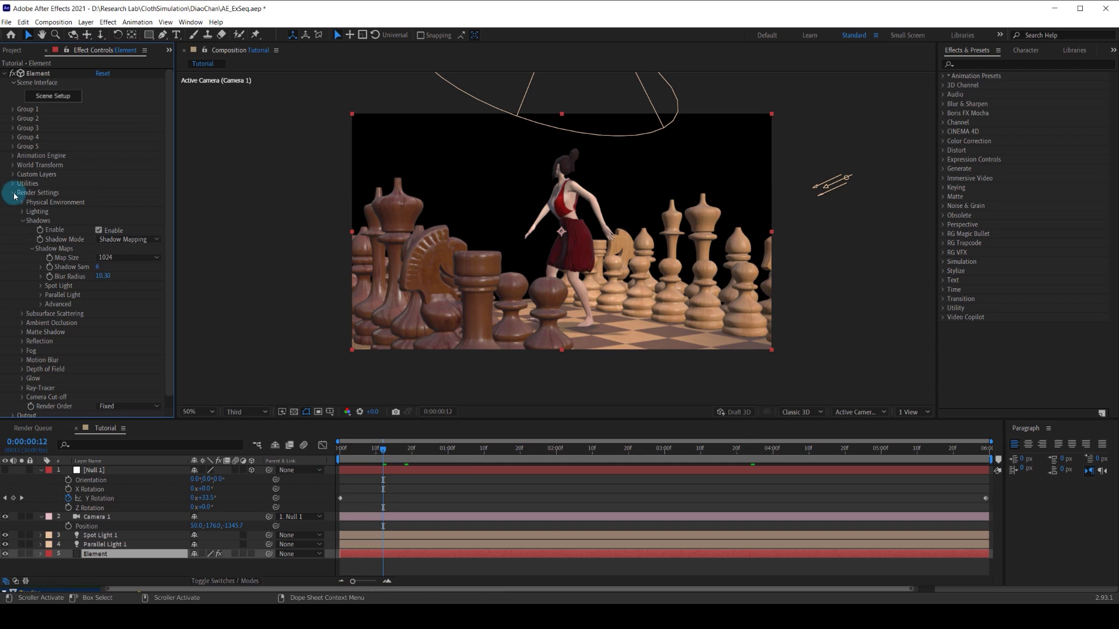
click(22, 323)
scroll(23, 319, down, 2)
click(99, 283)
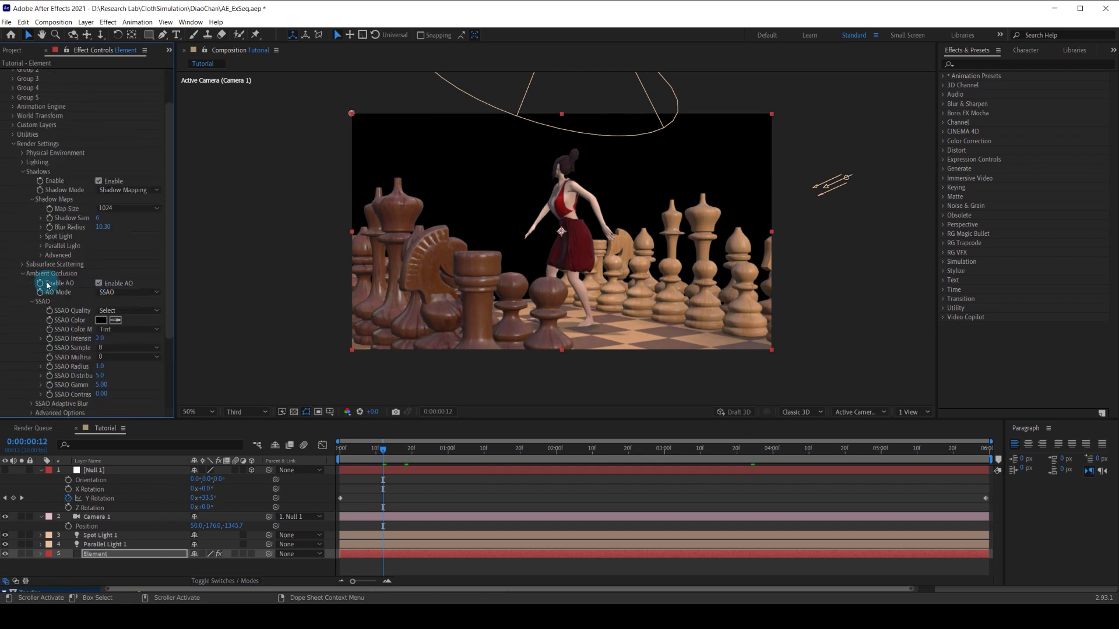
click(21, 274)
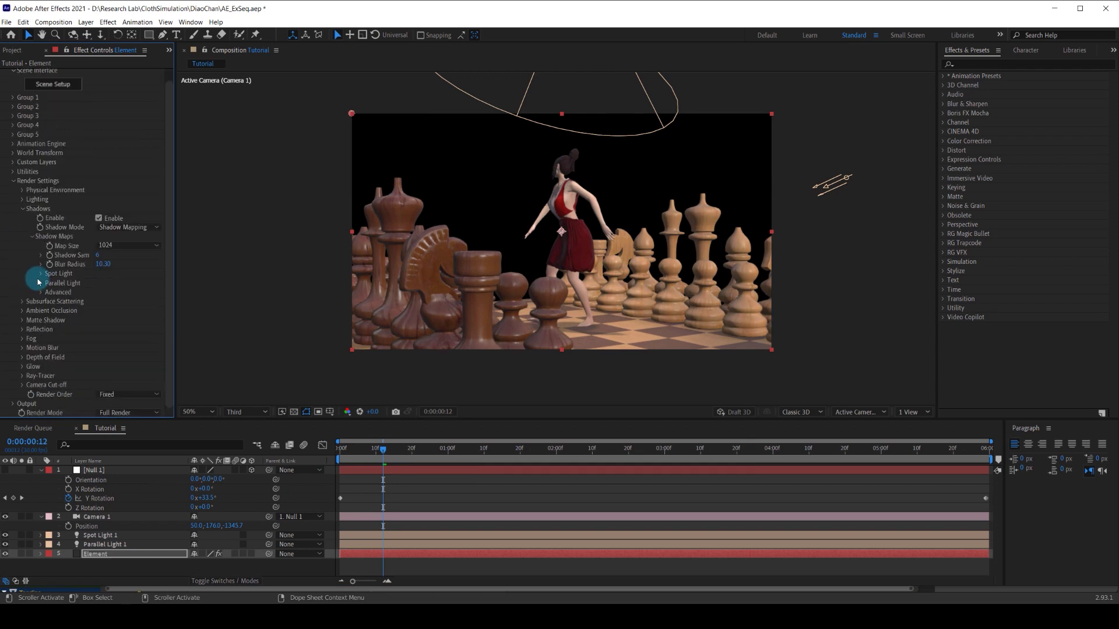
click(22, 209)
Step: Try the Warm and Aqua presets for the Element effect's added lighting and settle on Underwater
click(23, 202)
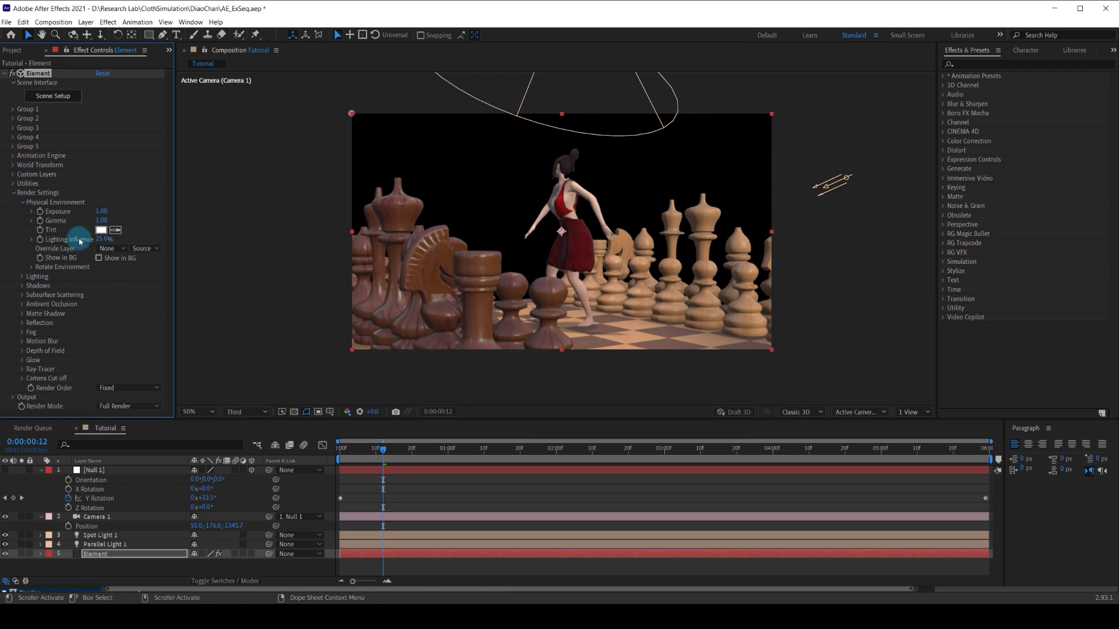
click(24, 278)
click(127, 305)
click(131, 349)
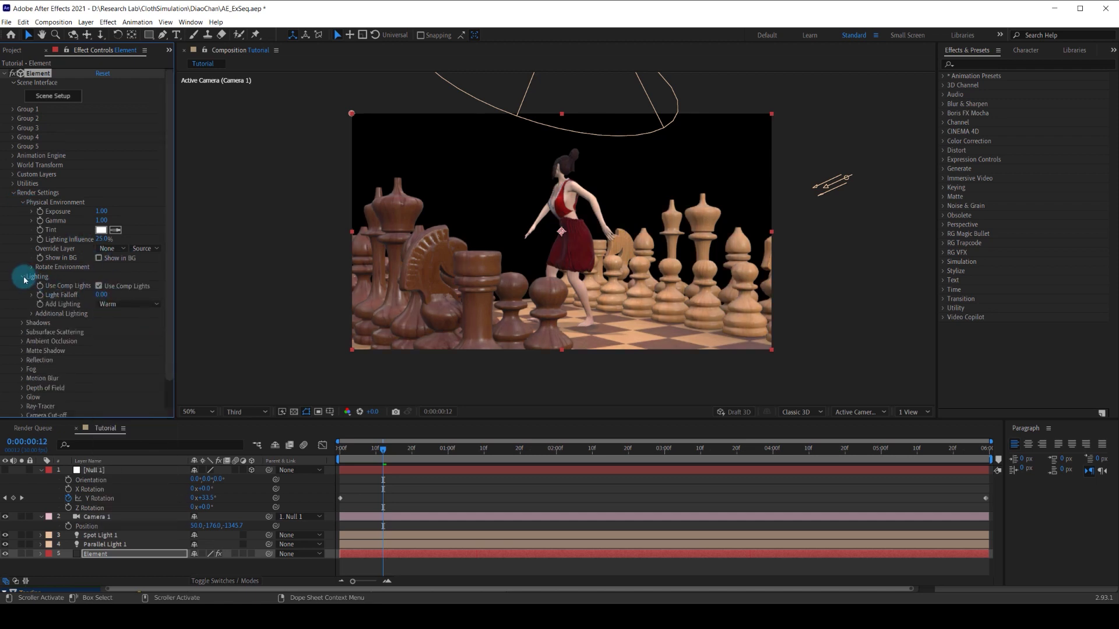
click(127, 304)
click(133, 454)
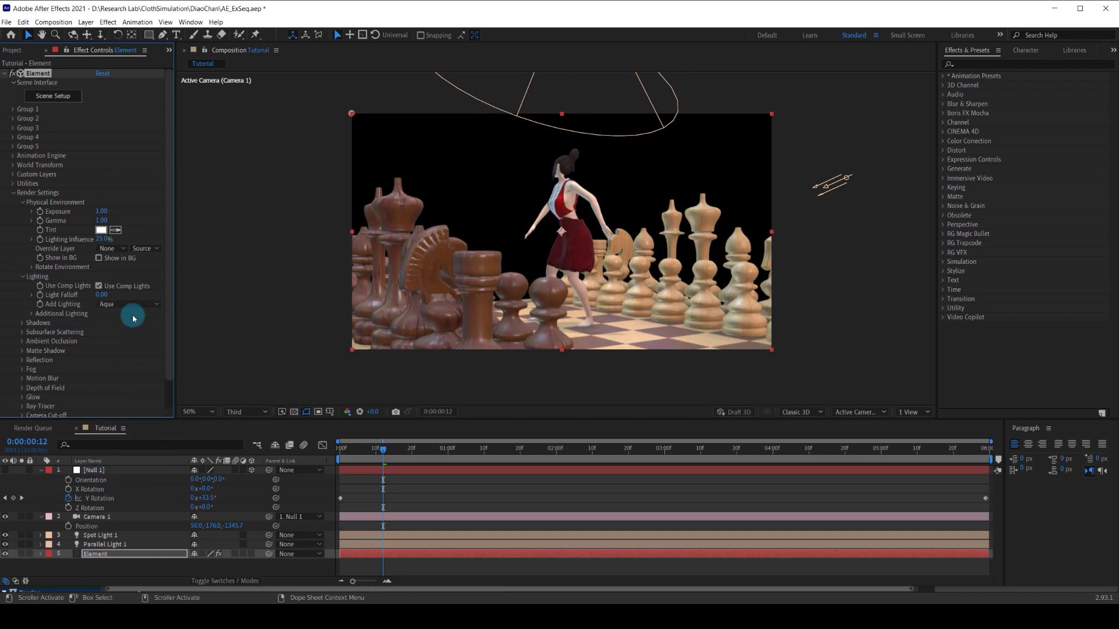
click(132, 305)
click(141, 473)
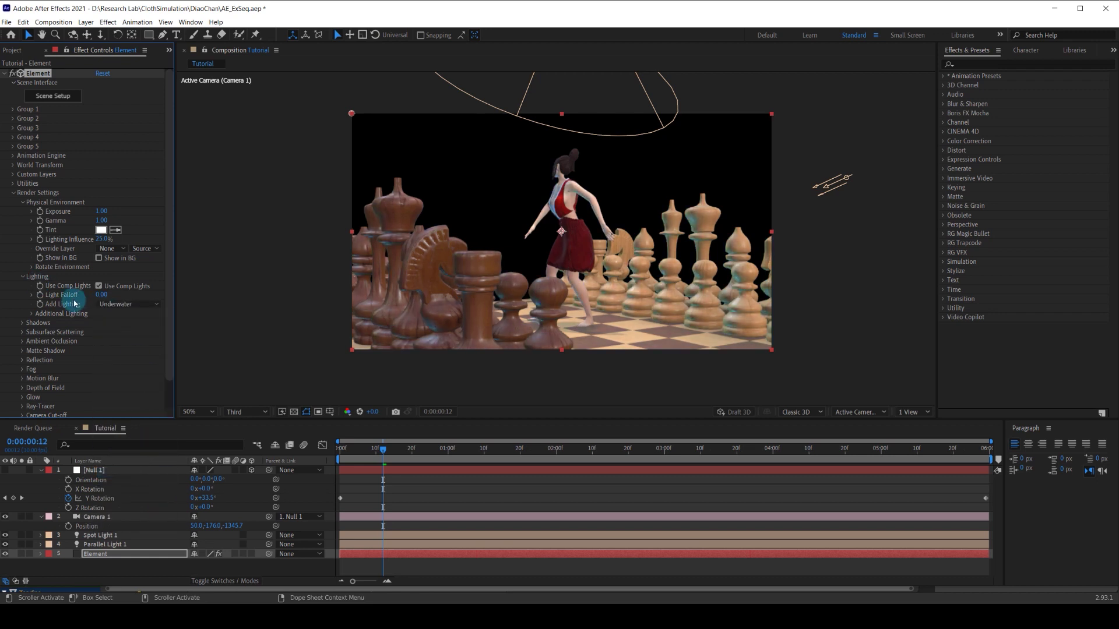
click(25, 277)
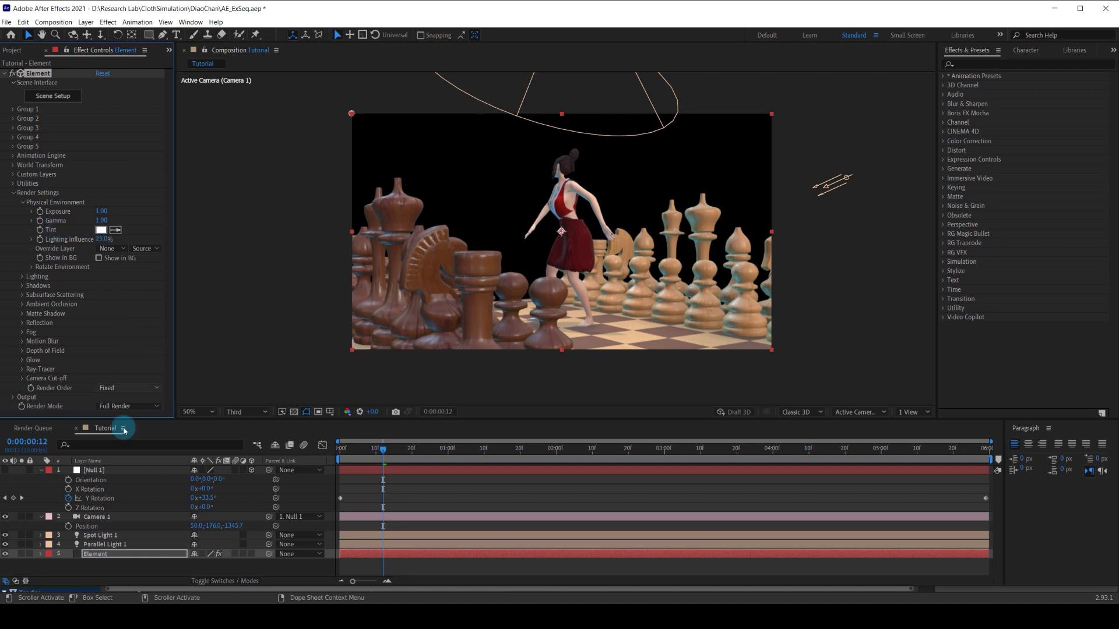
Step: Collapse the null layer's properties and add White Solid 1 as the topmost layer of the Tutorial composition
click(41, 470)
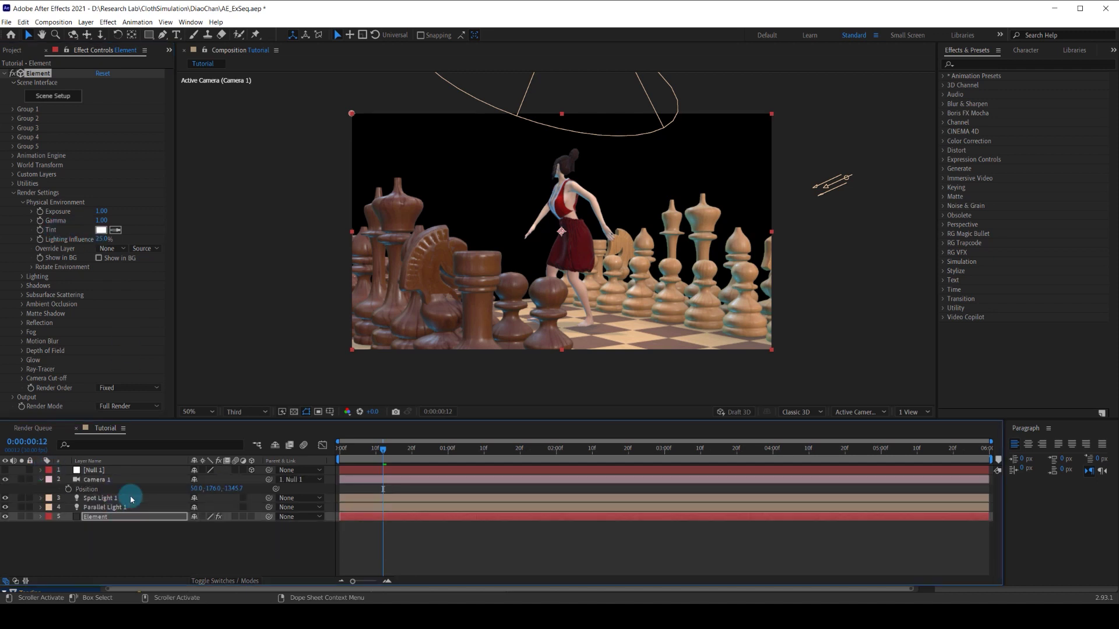
click(113, 518)
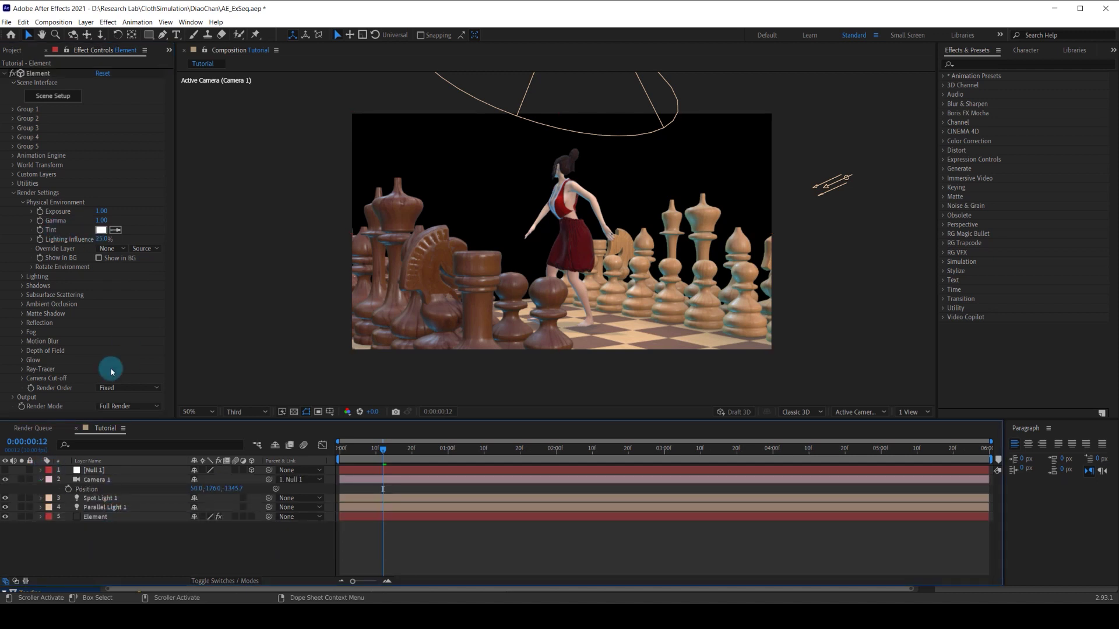
click(23, 51)
click(42, 191)
drag(42, 191, 114, 472)
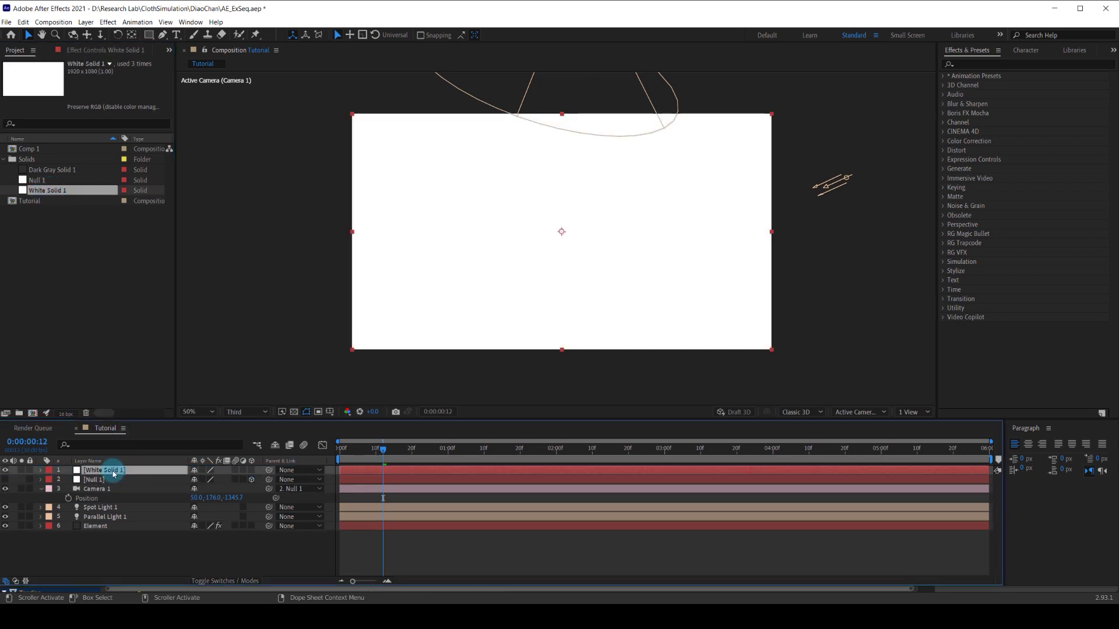
Step: Apply the Video Copilot Optical Flares effect to the new white solid layer
click(993, 65)
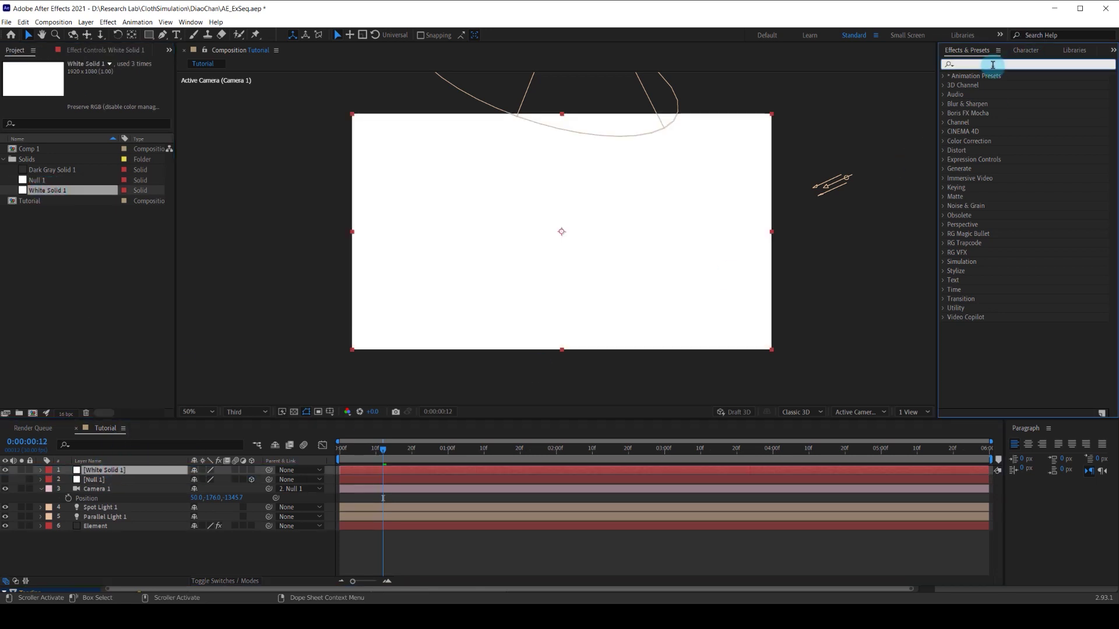
click(114, 472)
click(108, 21)
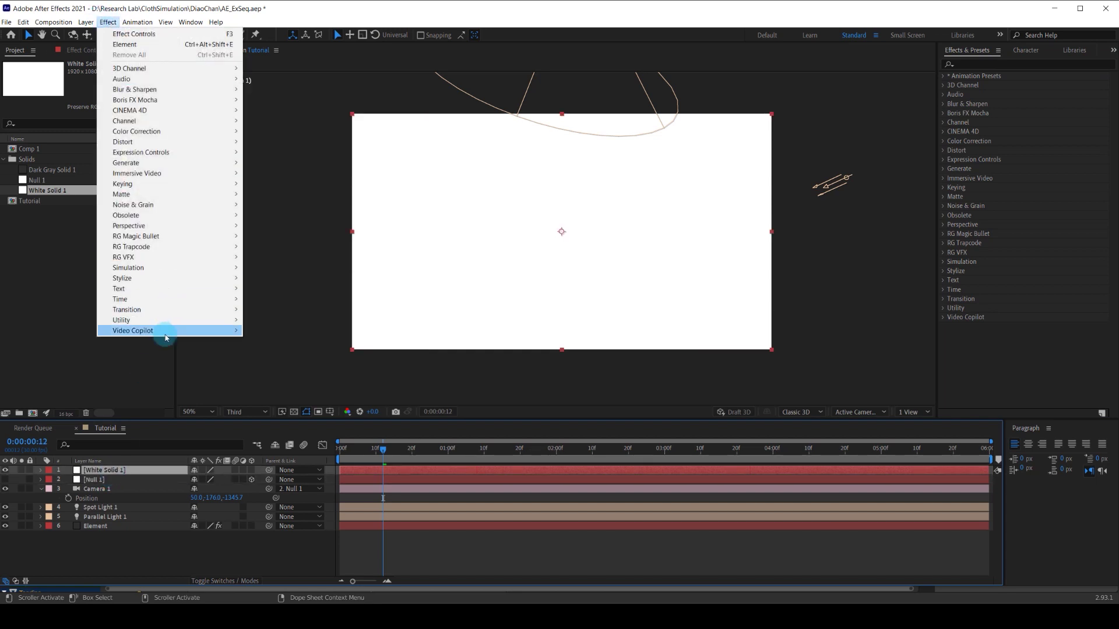
mouse_move(165, 333)
click(265, 341)
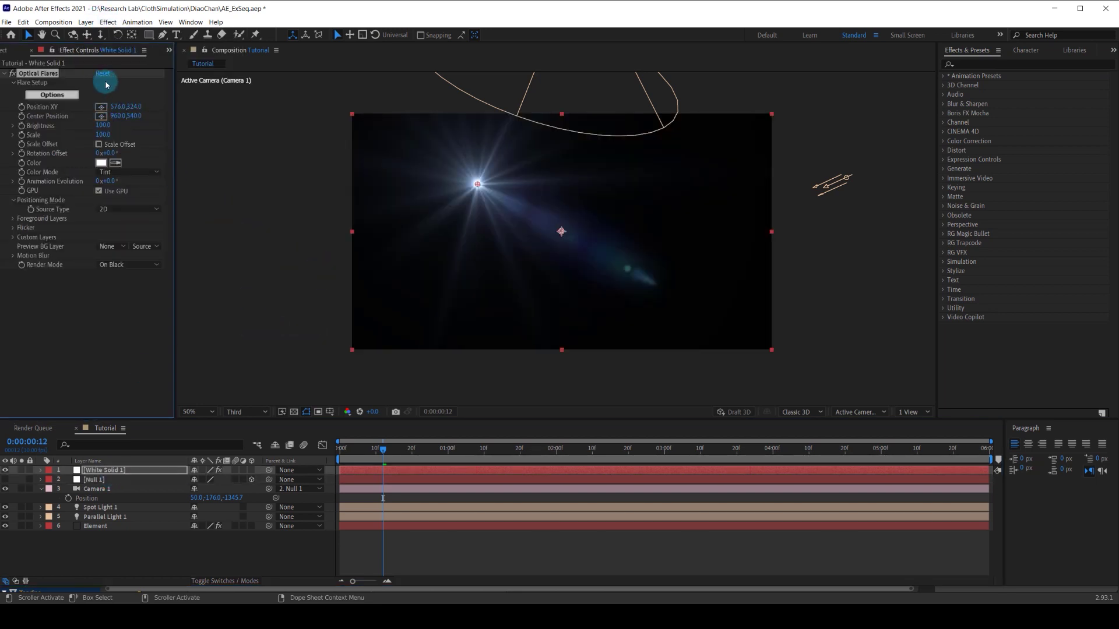
Step: Load the Blue Steel preset from the Natural Flares collection into the Optical Flares effect
click(53, 94)
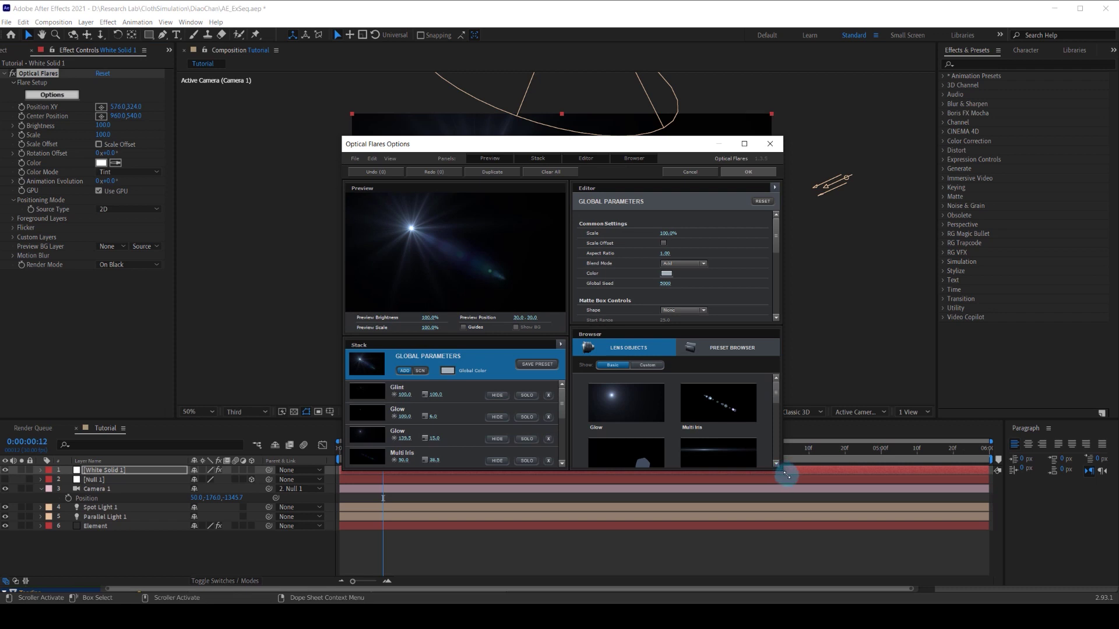
drag(787, 475, 950, 568)
drag(687, 145, 512, 64)
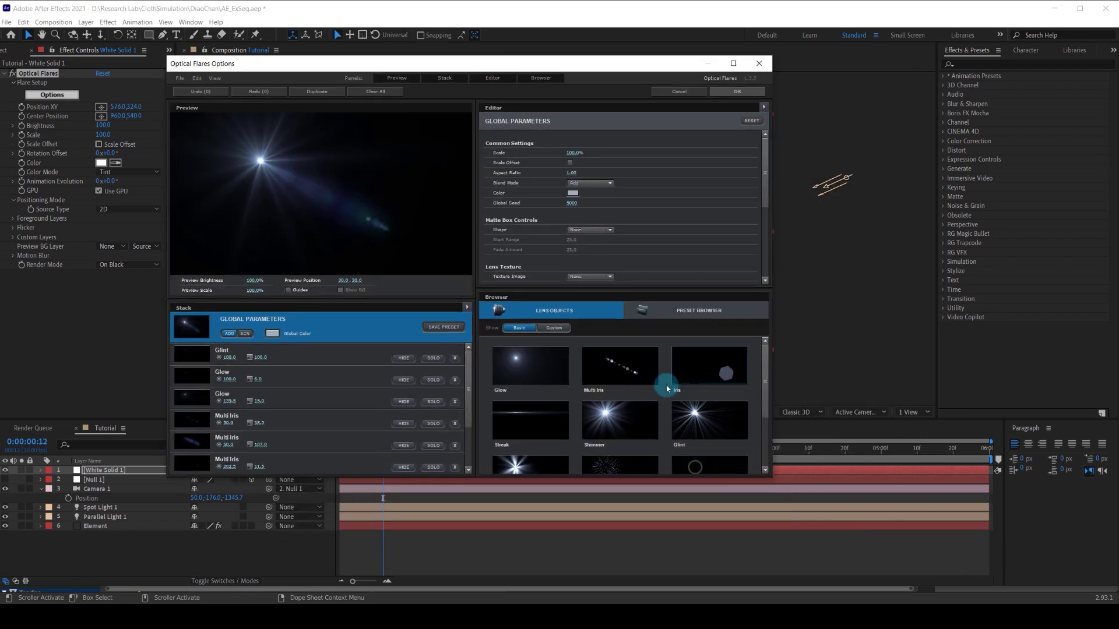
click(702, 324)
double_click(694, 373)
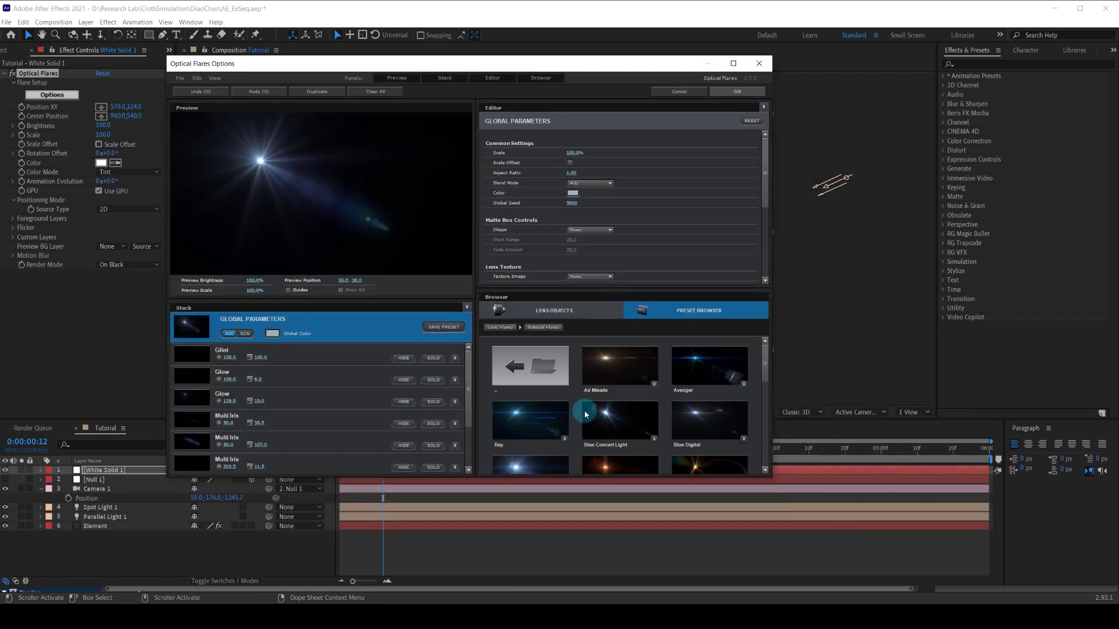
scroll(627, 401, down, 2)
click(542, 363)
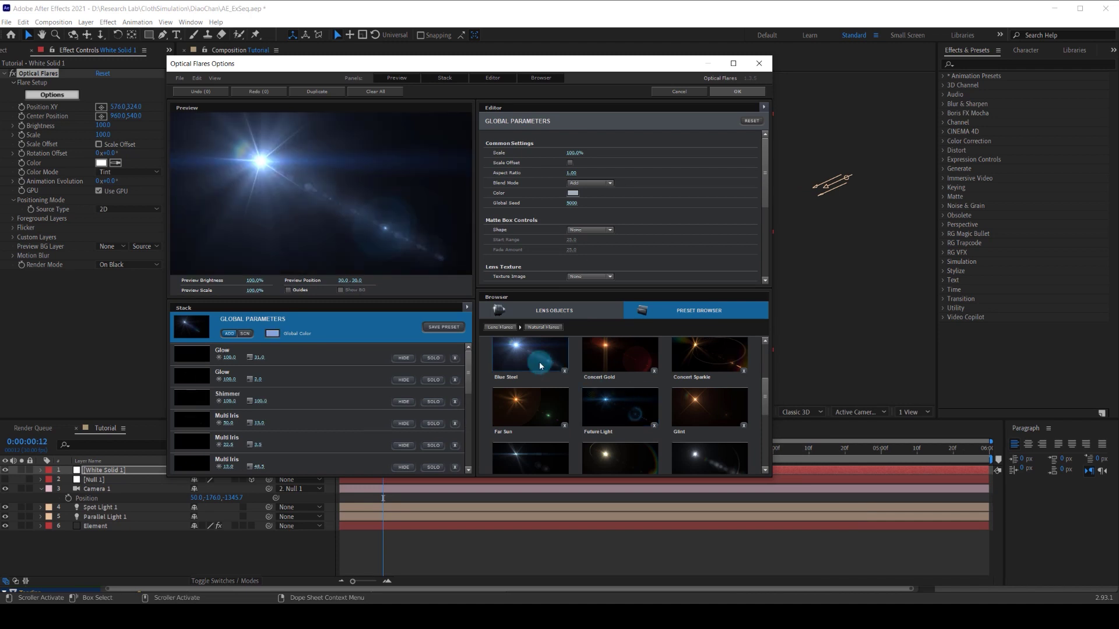
click(736, 92)
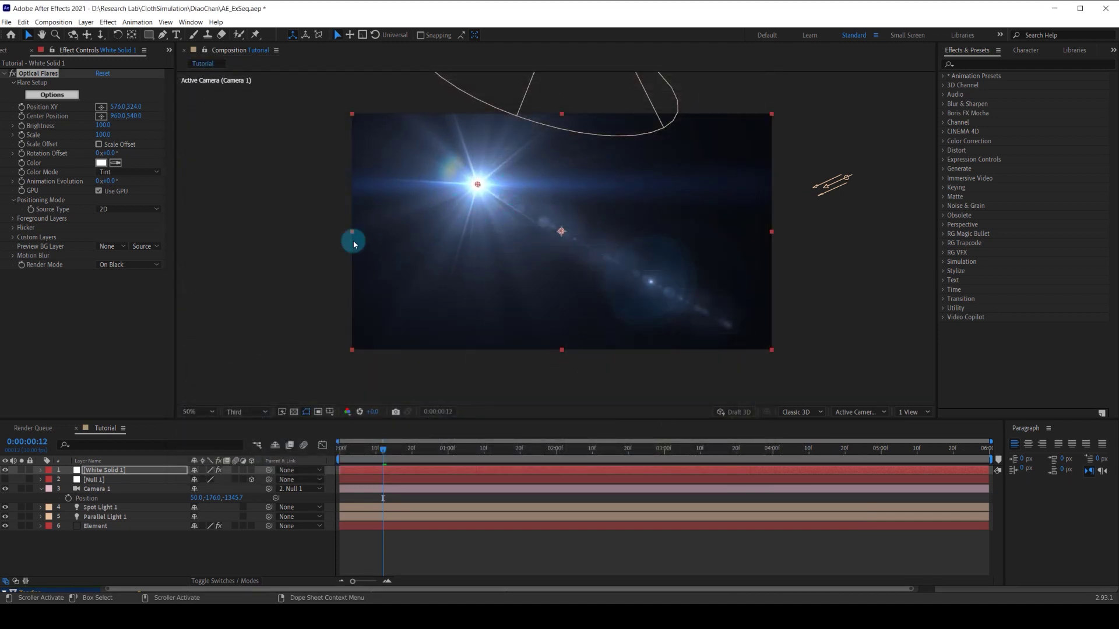
Step: Set the flare's render mode to On Transparent and its positioning source type to 3D
click(128, 264)
click(123, 297)
click(128, 209)
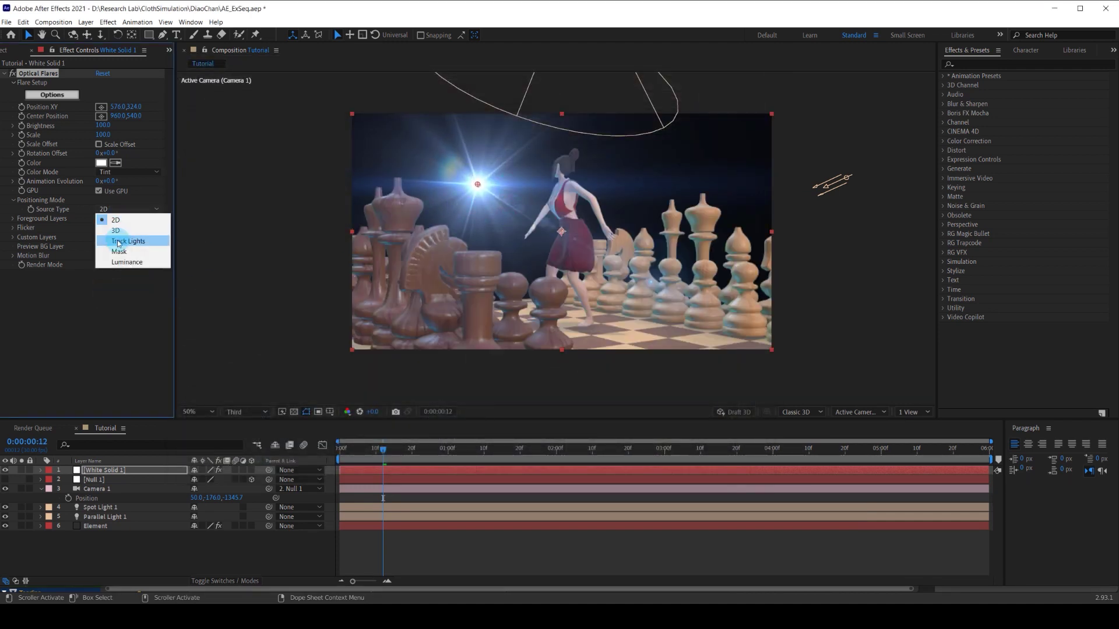
click(115, 230)
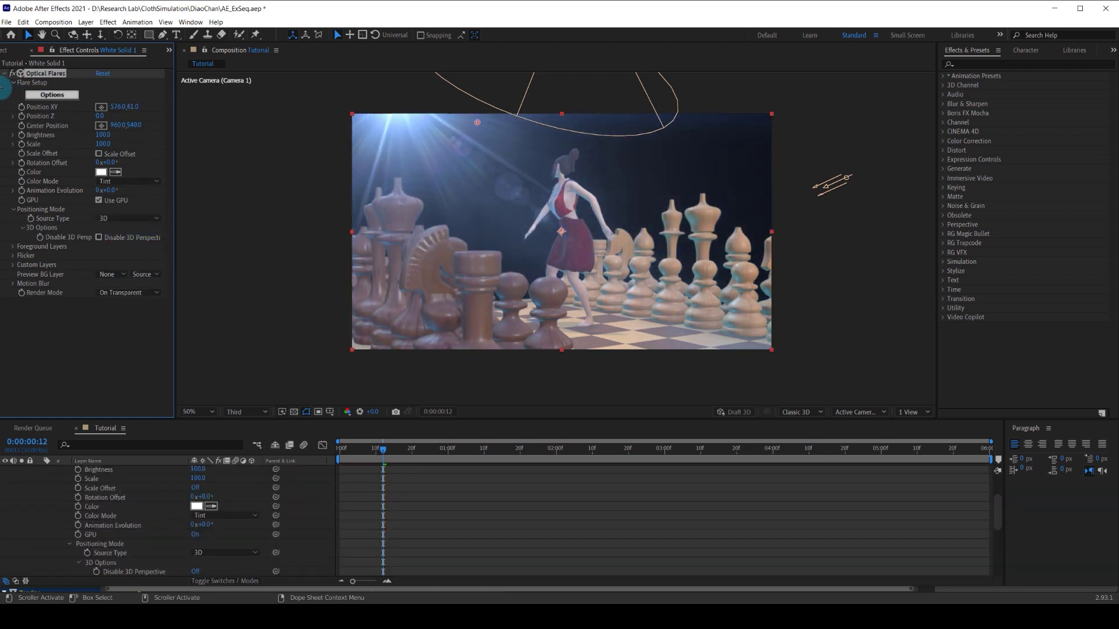
Step: Place the flare high behind the character at Position Z 1740 and Y -287, and shift its center position to 870, 343, checking at 0:00:03:05
drag(100, 116, 303, 110)
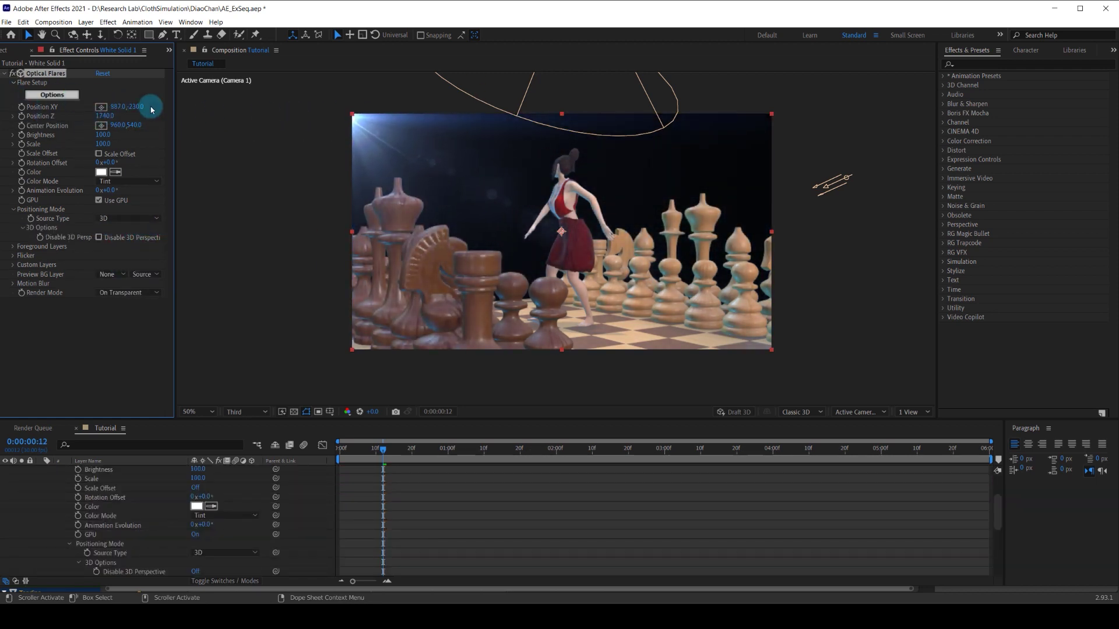
drag(140, 107, 106, 96)
drag(499, 448, 683, 448)
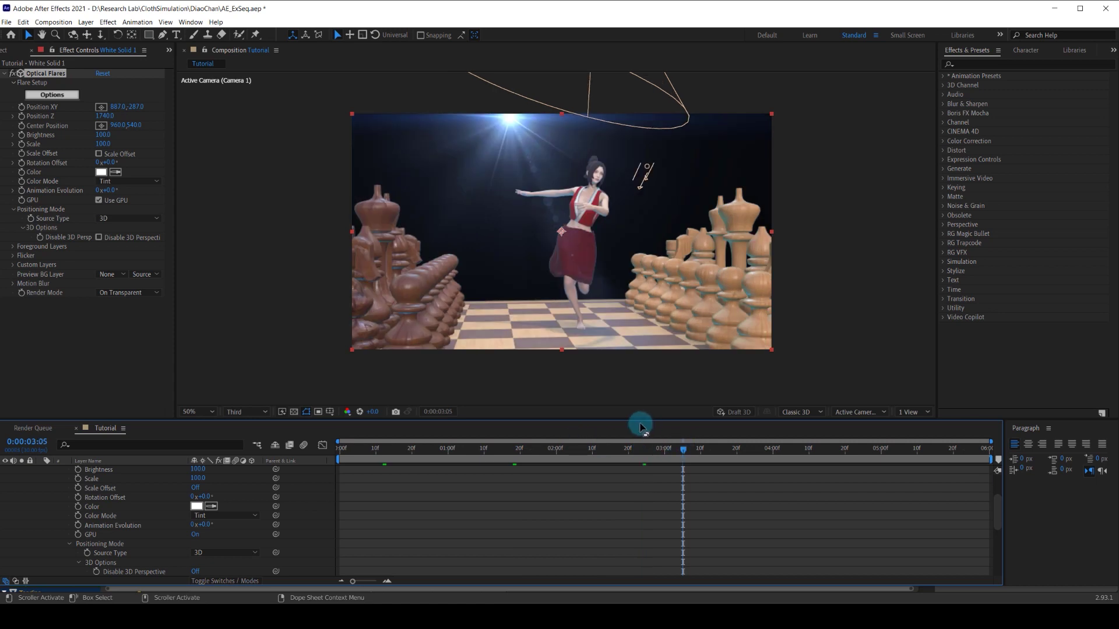
mouse_move(135, 125)
mouse_down()
mouse_move(20, 124)
mouse_move(63, 125)
mouse_up()
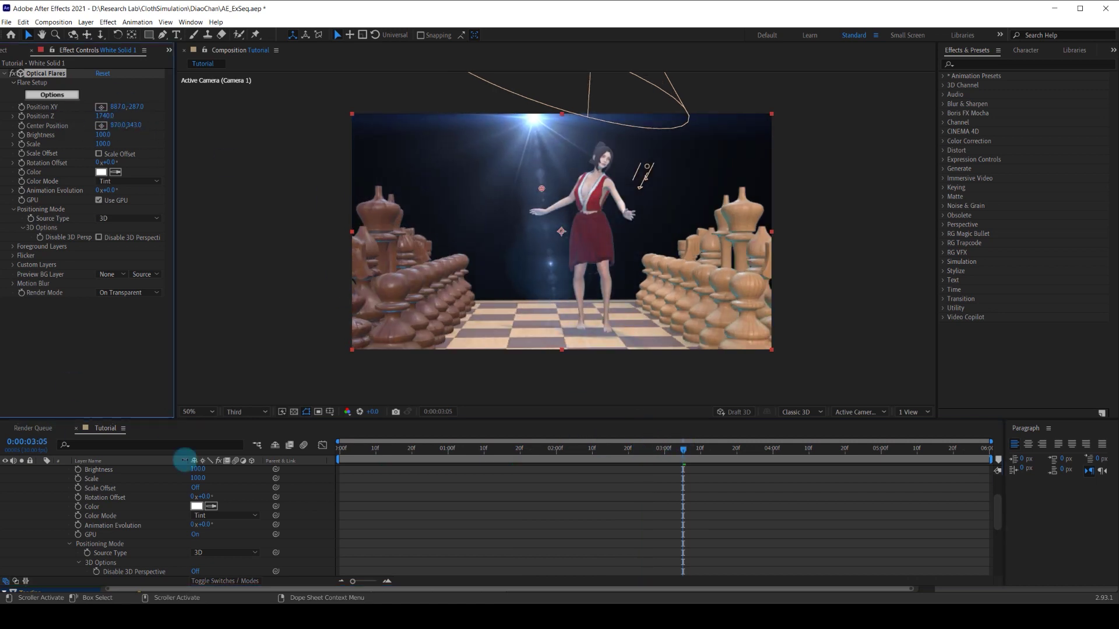
Step: Rename the Optical Flares layer as Flare and set its blending mode to Add
scroll(175, 525, up, 5)
key(u)
click(135, 471)
key(Return)
text(Flare)
click(226, 501)
click(232, 581)
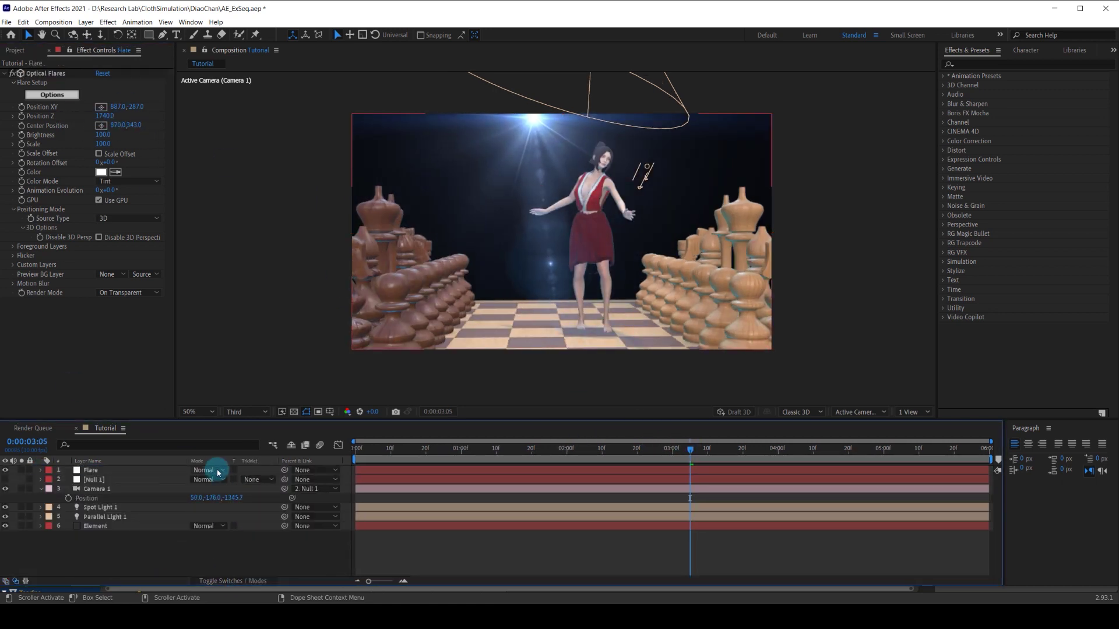
click(219, 471)
click(226, 151)
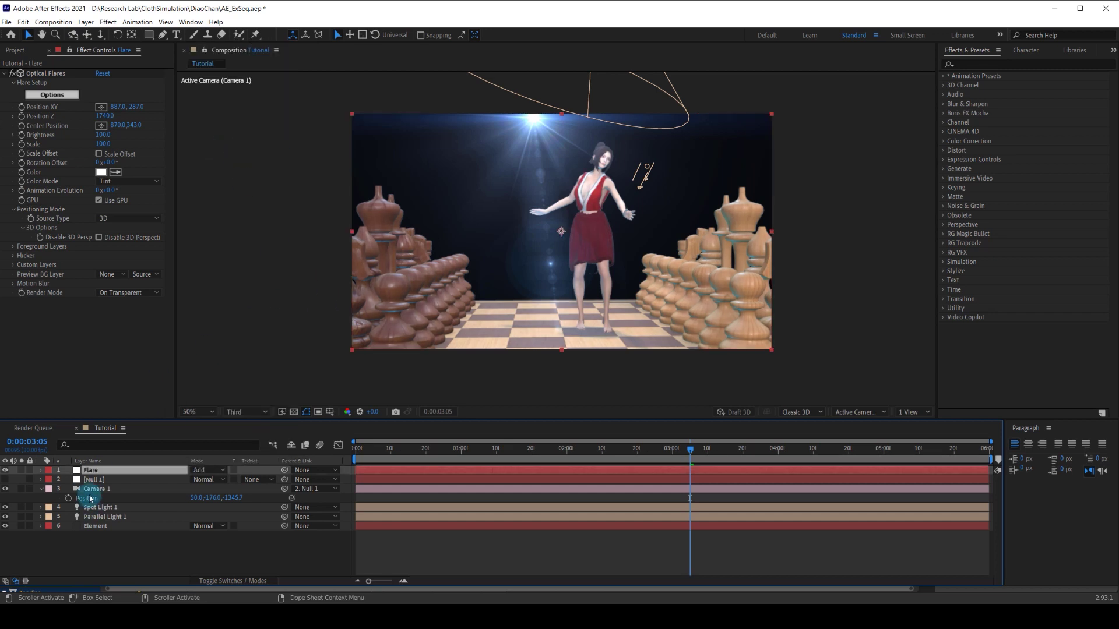
Step: Add another White Solid 1 directly below the Flare layer and apply the Particular effect to it
click(16, 50)
click(47, 192)
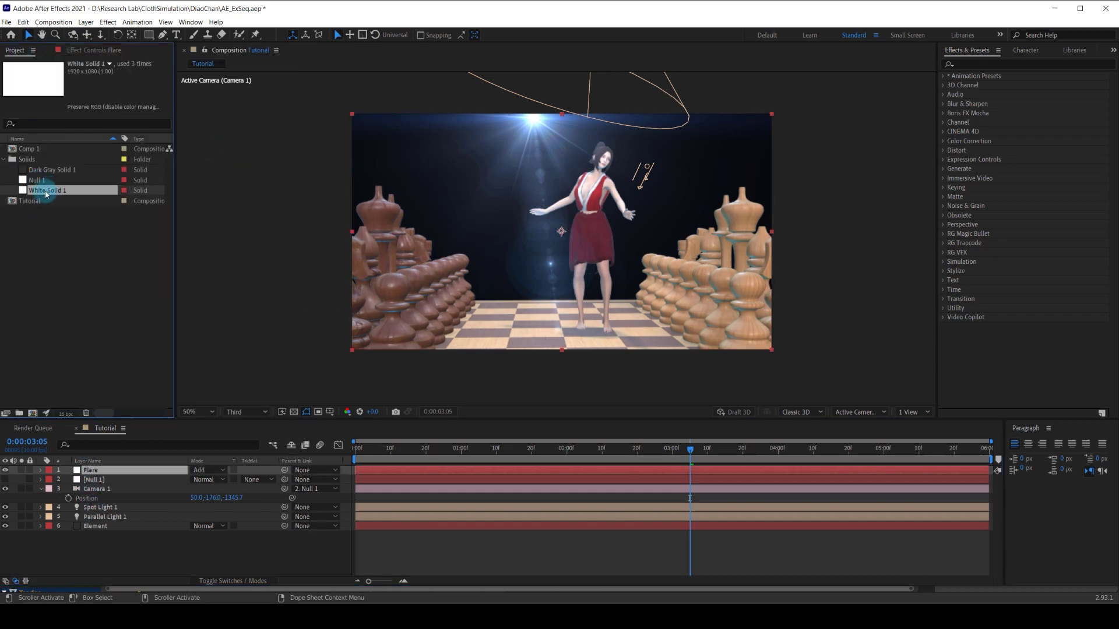
drag(46, 195, 121, 480)
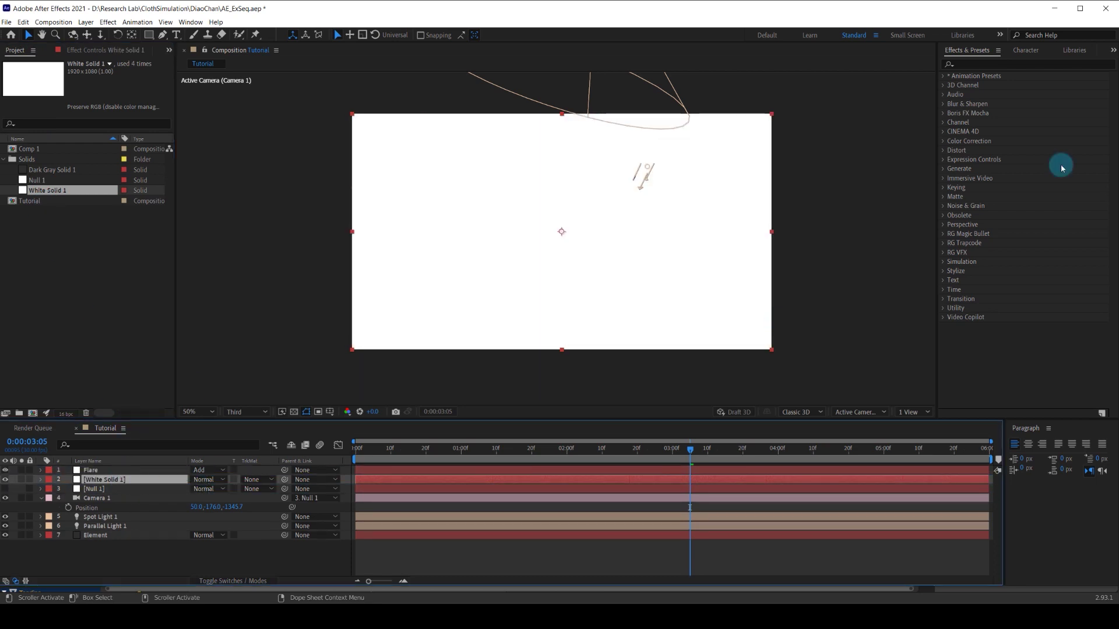
click(981, 62)
text(parti)
drag(985, 85, 149, 481)
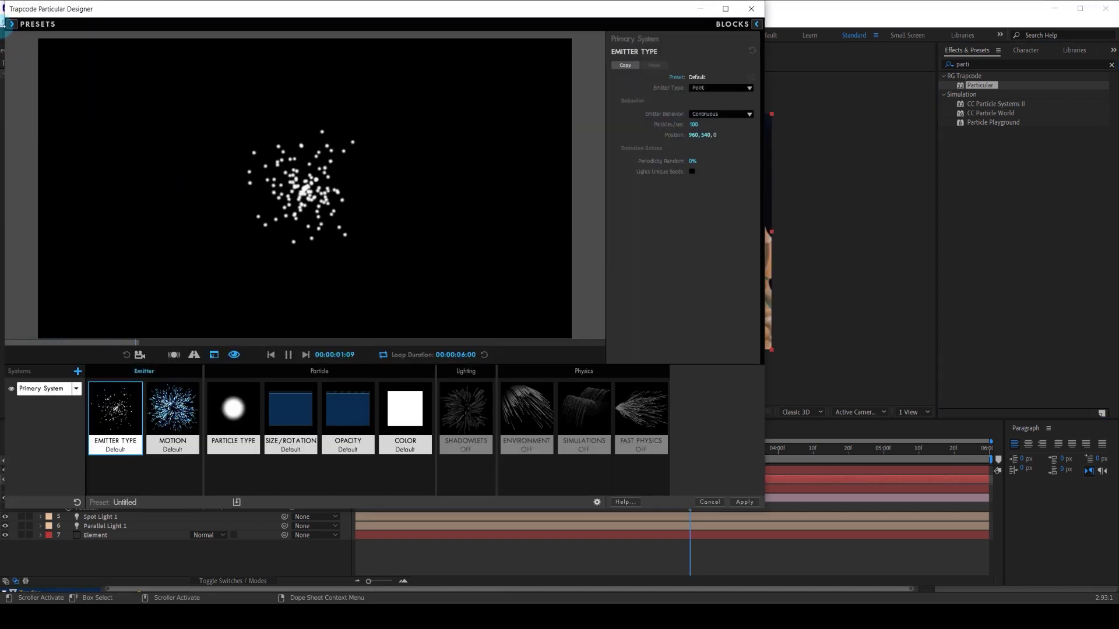
Step: Load the Sparkle Dust preset from Dust and Debris into Particular and check the particles at 0:00:01:05
click(12, 25)
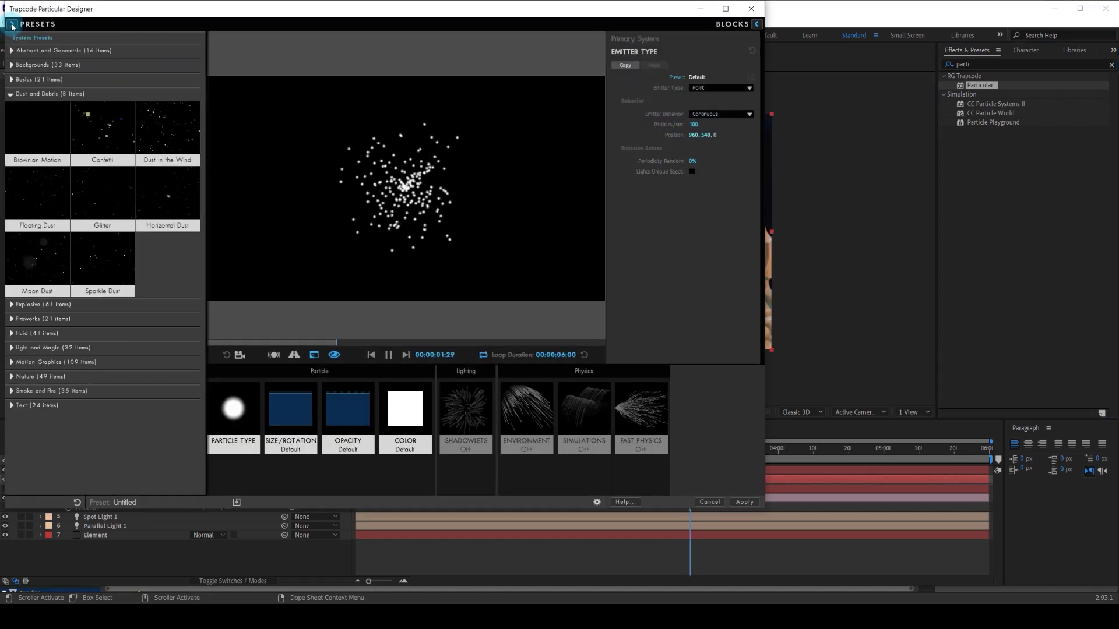
click(91, 260)
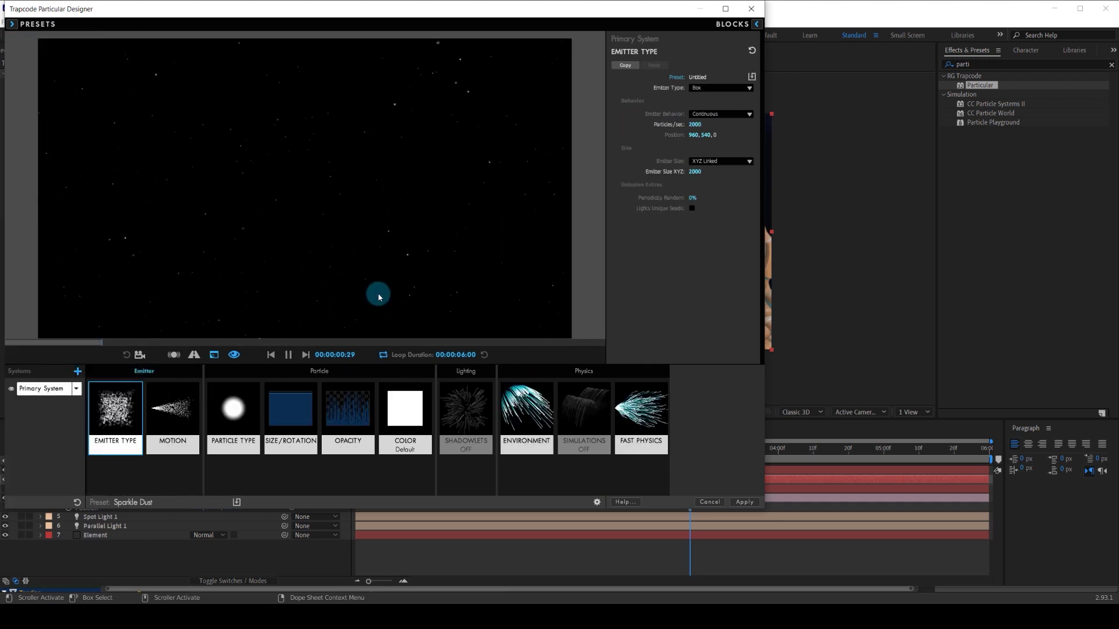
click(744, 502)
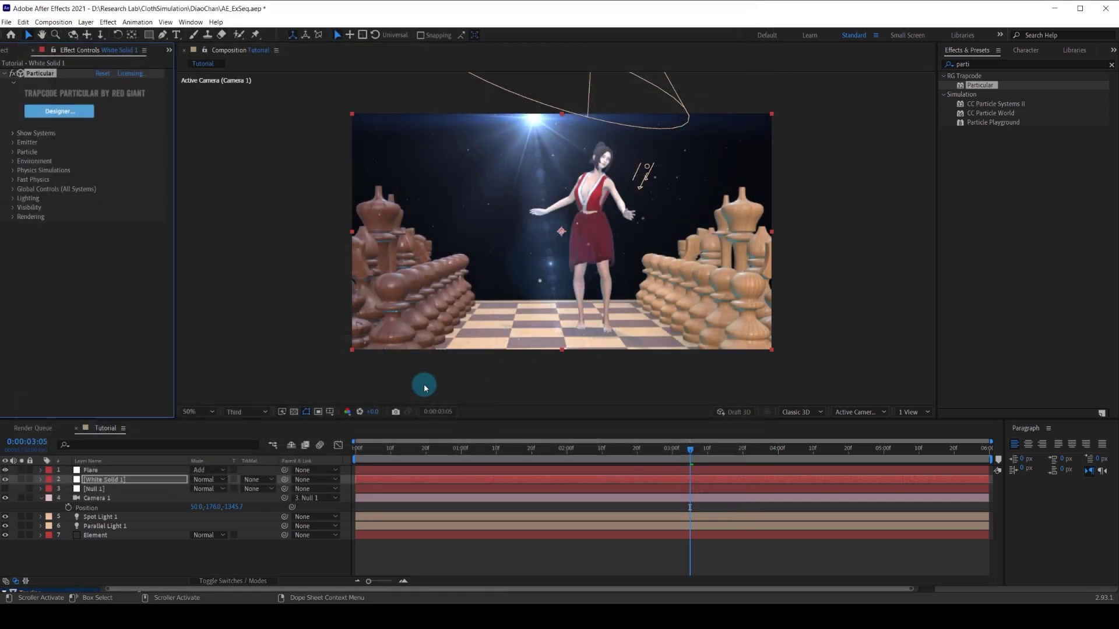
drag(640, 460, 479, 452)
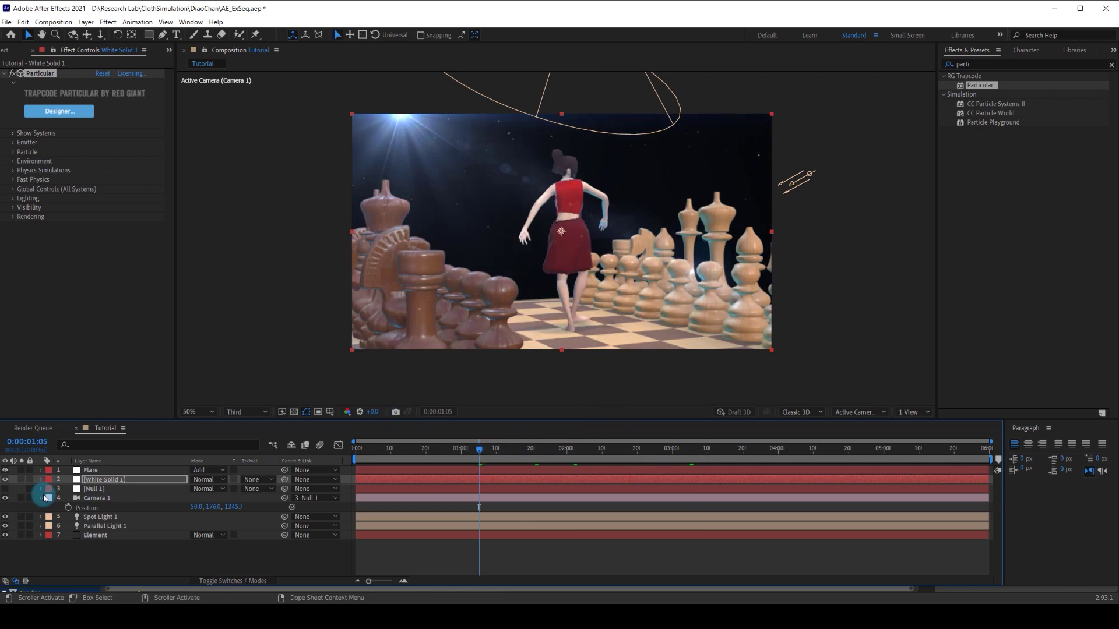
Step: Set the Element layer's SSAO Intensity to 4.5, review the shadow settings, and collapse both option groups
click(103, 534)
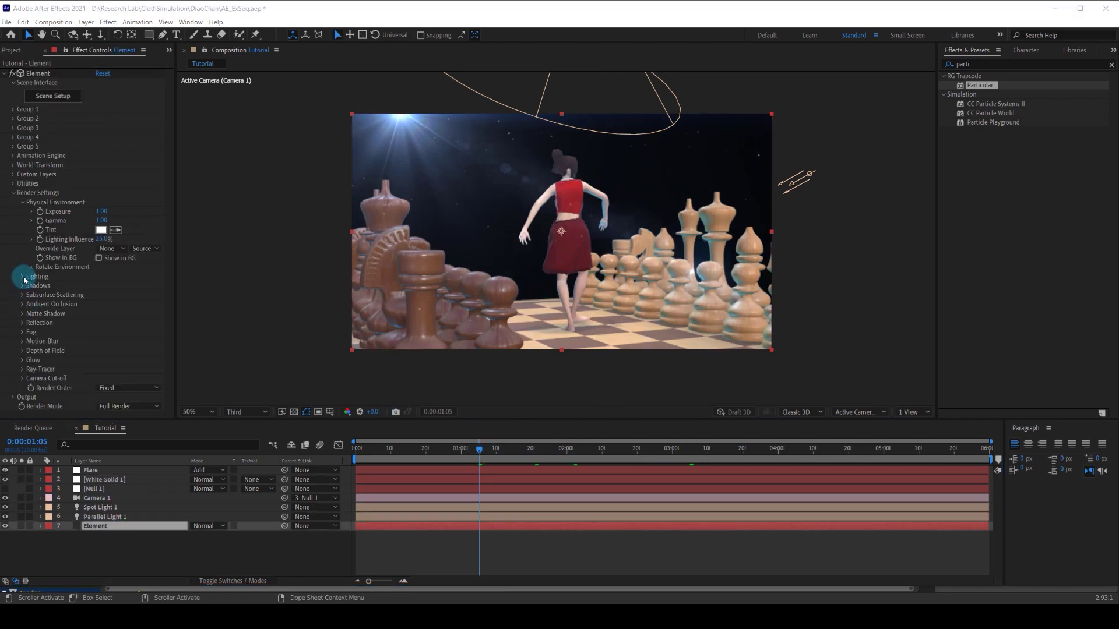
scroll(31, 313, down, 1)
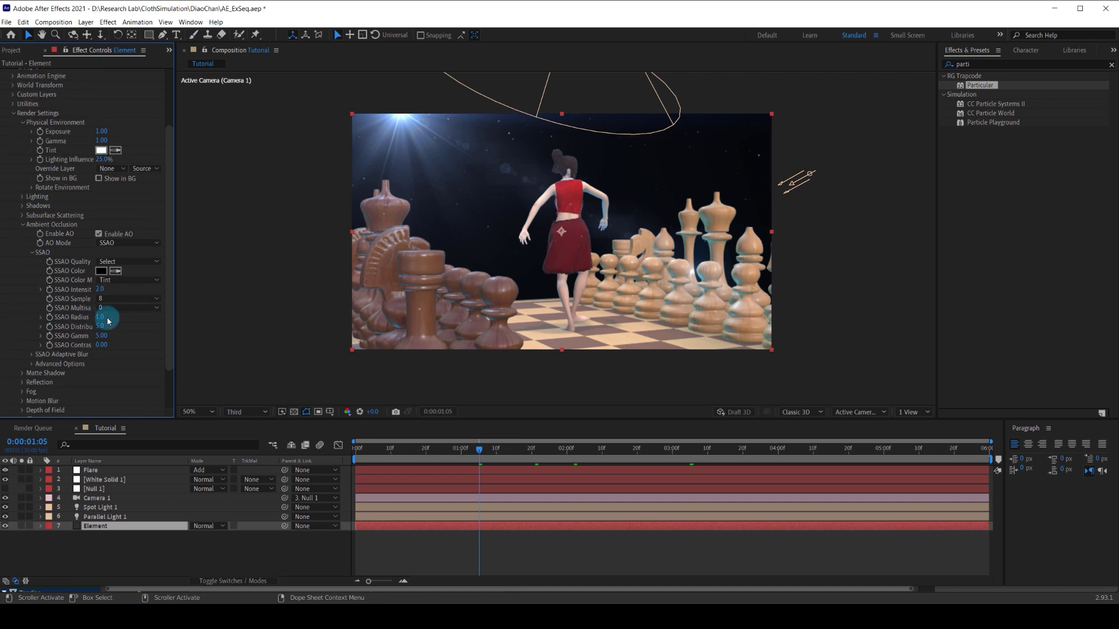
drag(100, 289, 110, 290)
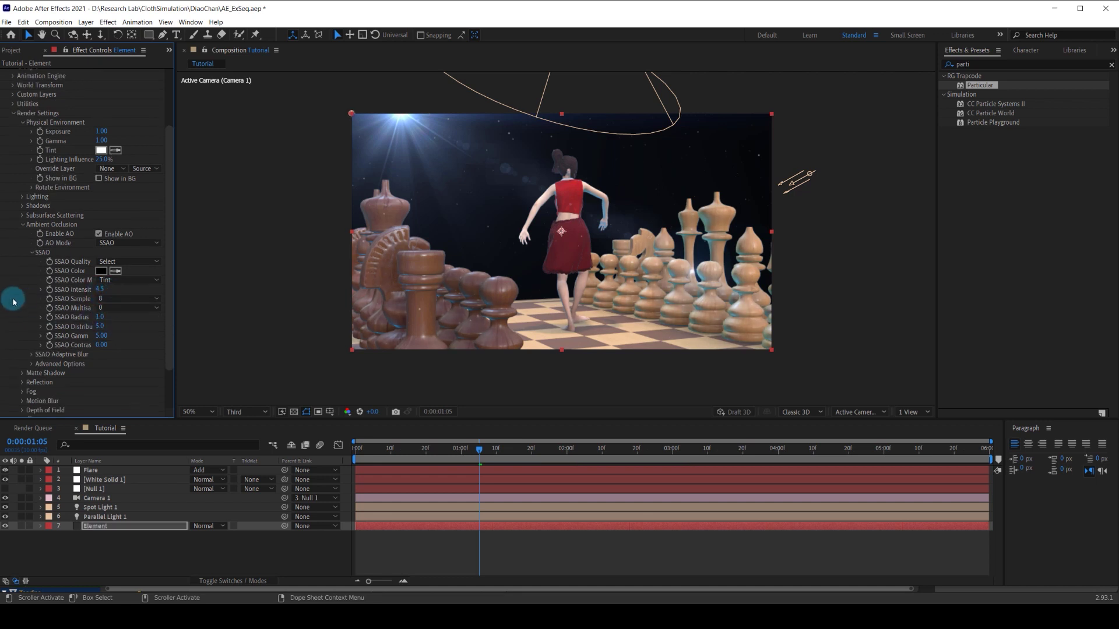
click(23, 225)
click(23, 286)
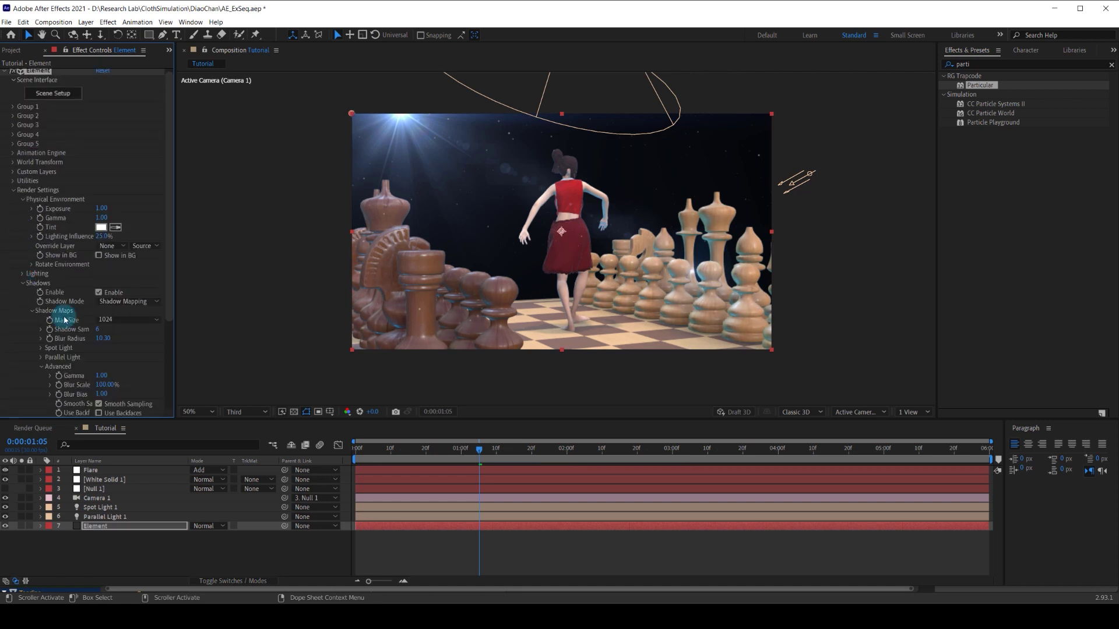
click(35, 283)
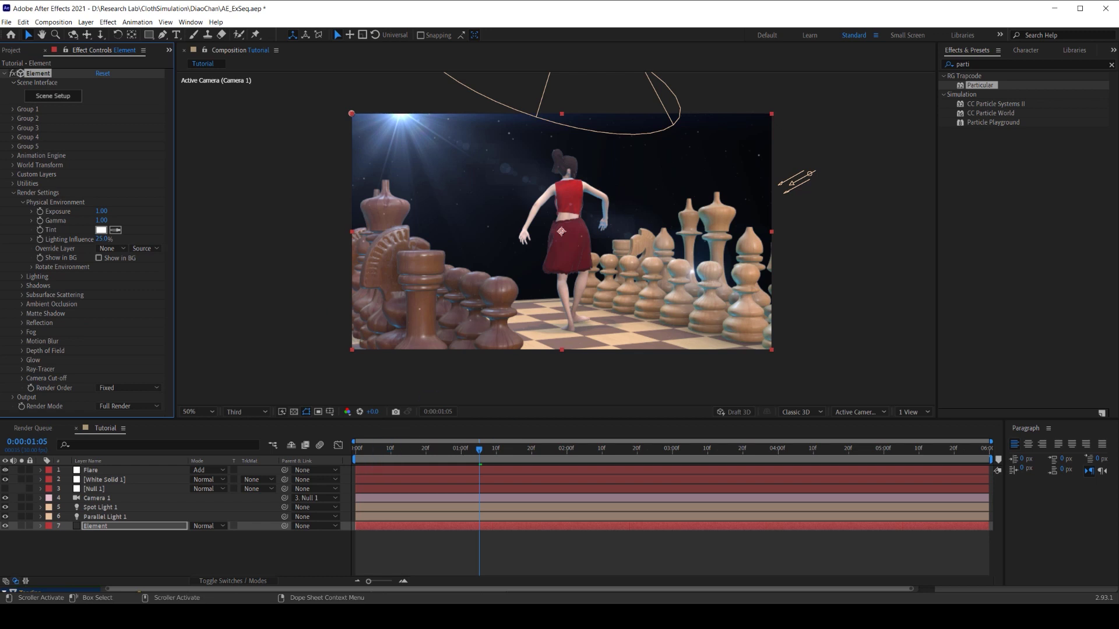
Step: Add Dark Gray Solid 1 beneath the Element layer as a backdrop and rename it BG
click(11, 50)
drag(54, 169, 112, 536)
key(Return)
text(BG)
click(113, 550)
click(117, 535)
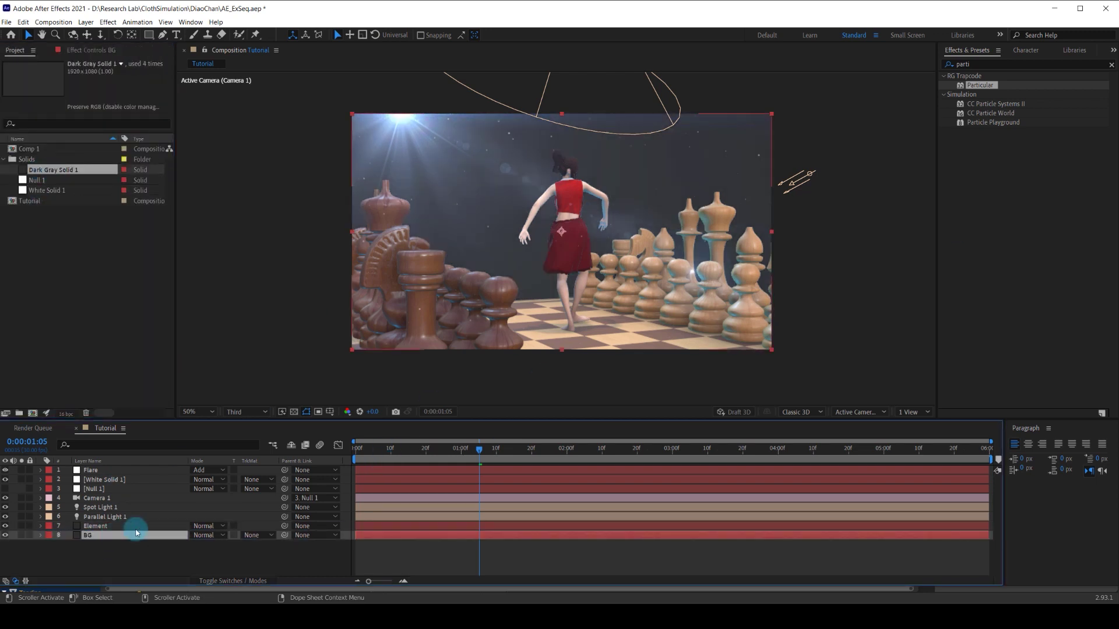
Step: Apply a Gradient Ramp to the BG layer, set its shape to Radial Ramp and swap its colors
click(968, 64)
text(ramp)
drag(994, 86, 134, 535)
click(128, 119)
click(116, 128)
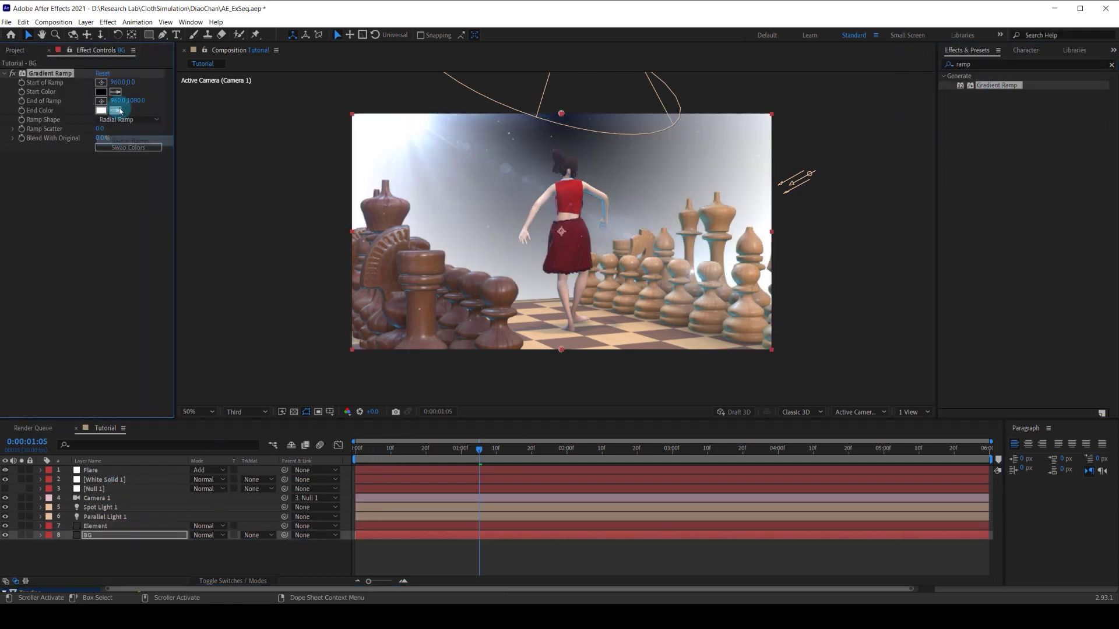
click(128, 148)
Step: Change the gradient's start color from white to a muted grayish blue
click(102, 92)
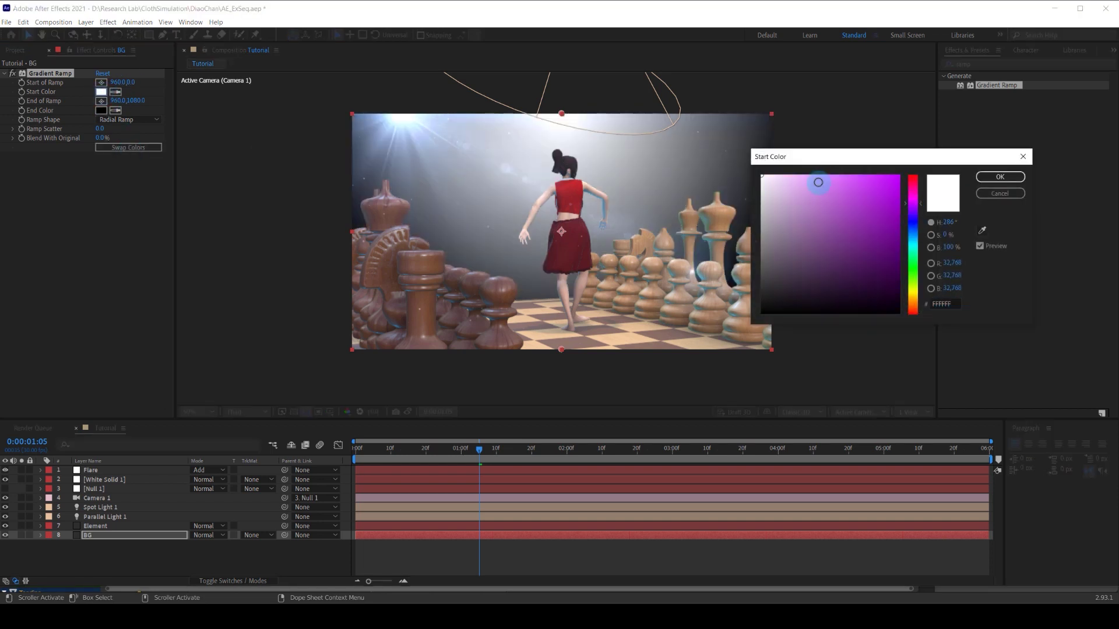
drag(818, 182, 816, 232)
click(913, 236)
click(999, 177)
Step: Change the gradient's end color to a dark navy blue
click(101, 111)
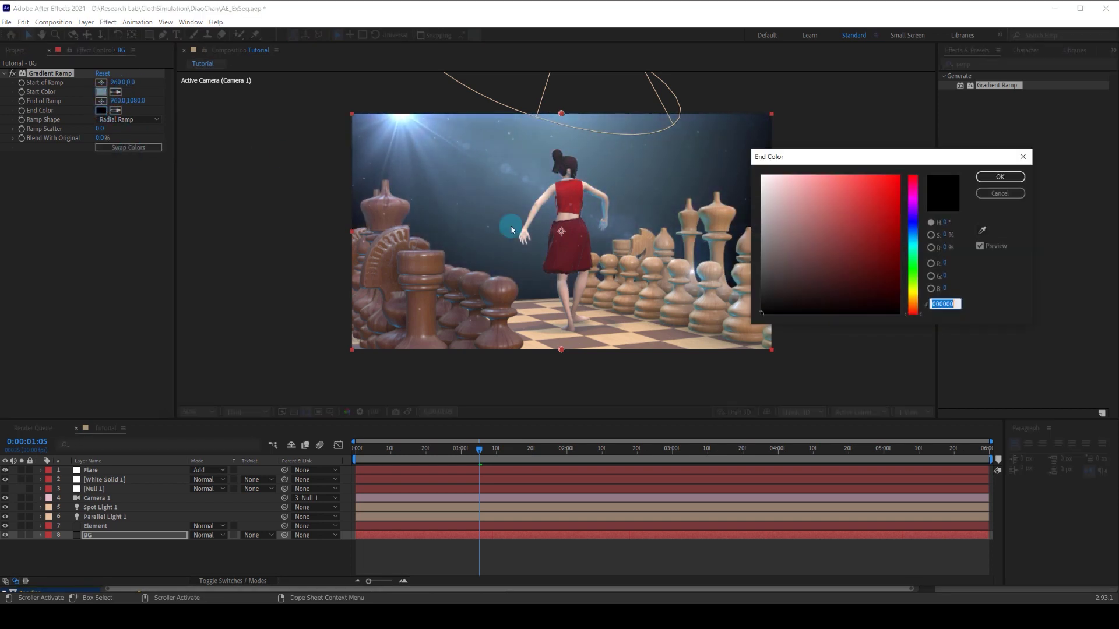
click(910, 232)
drag(872, 299, 909, 294)
click(915, 226)
click(894, 296)
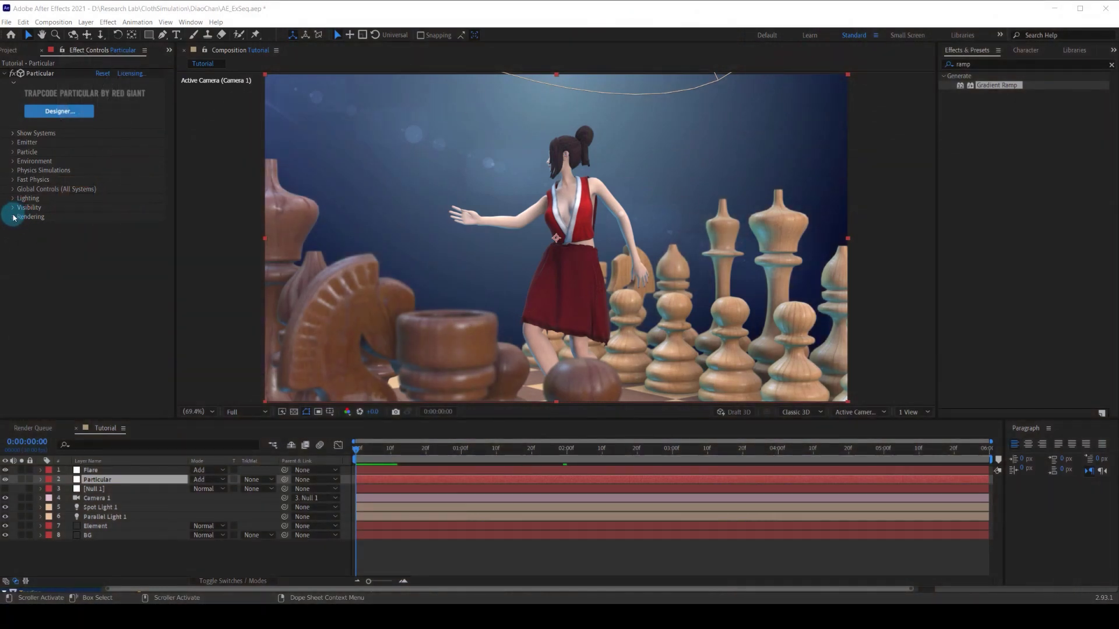
Step: Set the Particular effect's global Pre Run to 3.8 seconds and play back the composition to preview the dust
click(14, 217)
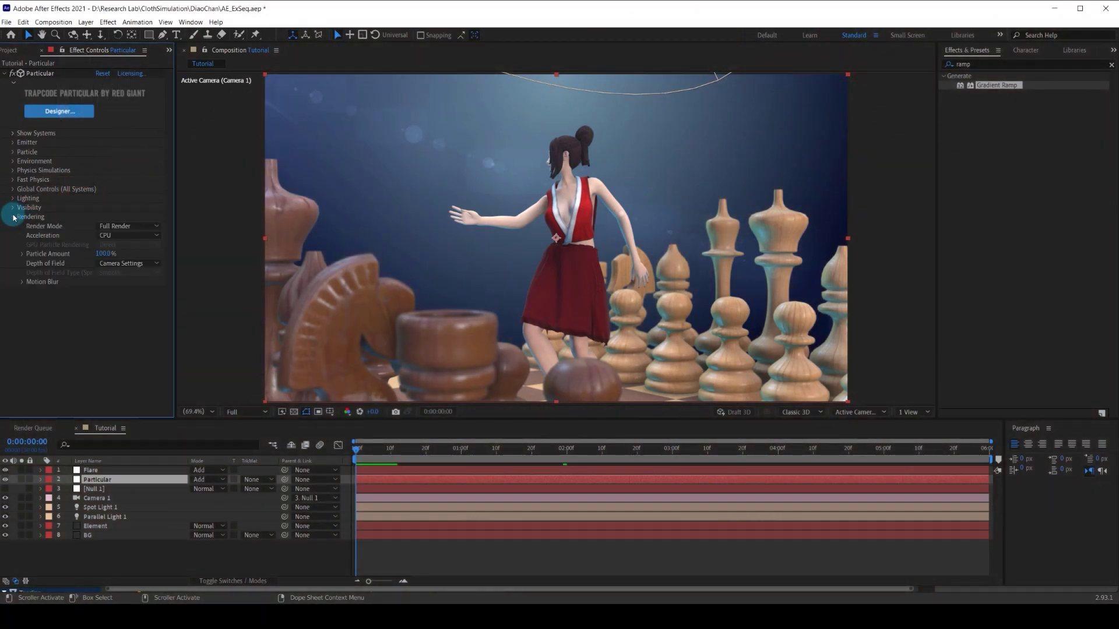
click(13, 217)
click(14, 189)
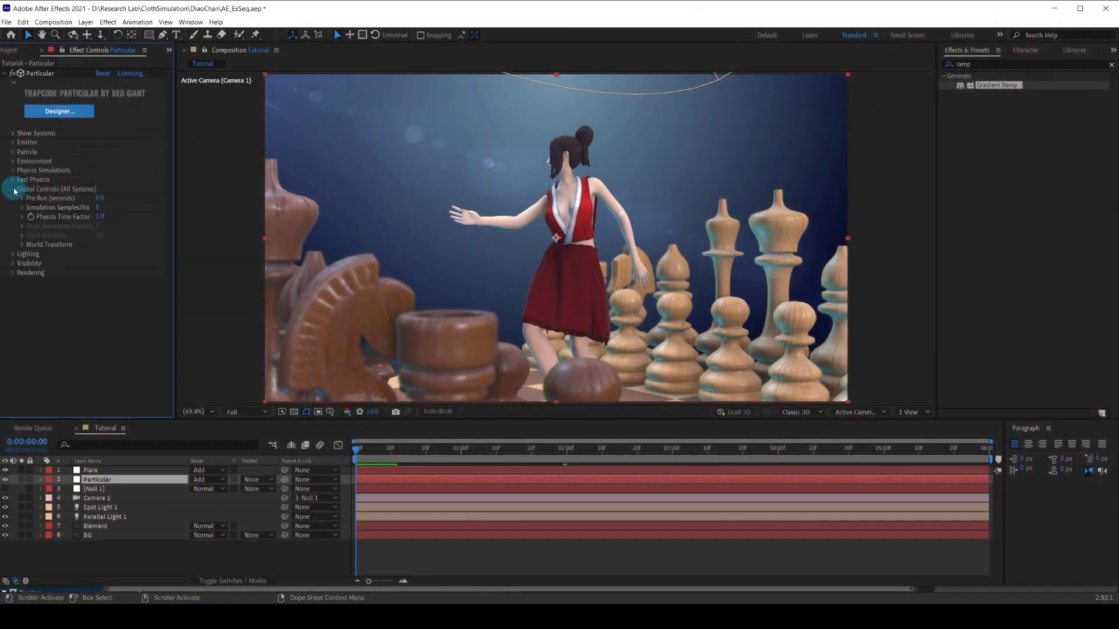
mouse_move(100, 199)
mouse_down()
mouse_move(147, 198)
mouse_move(123, 199)
mouse_up()
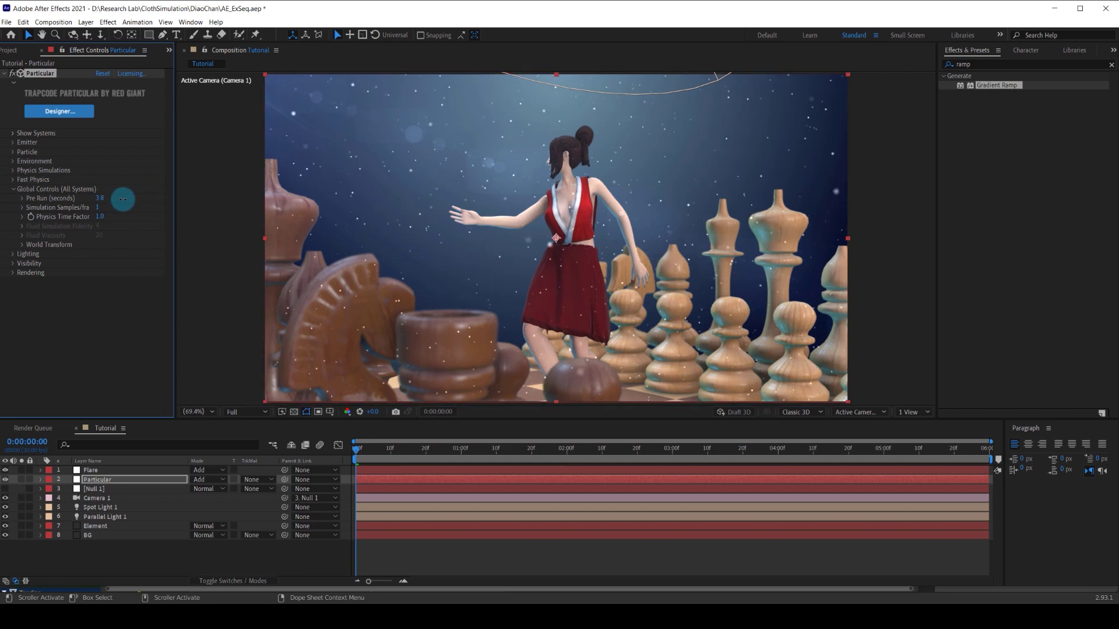
click(306, 284)
key(space)
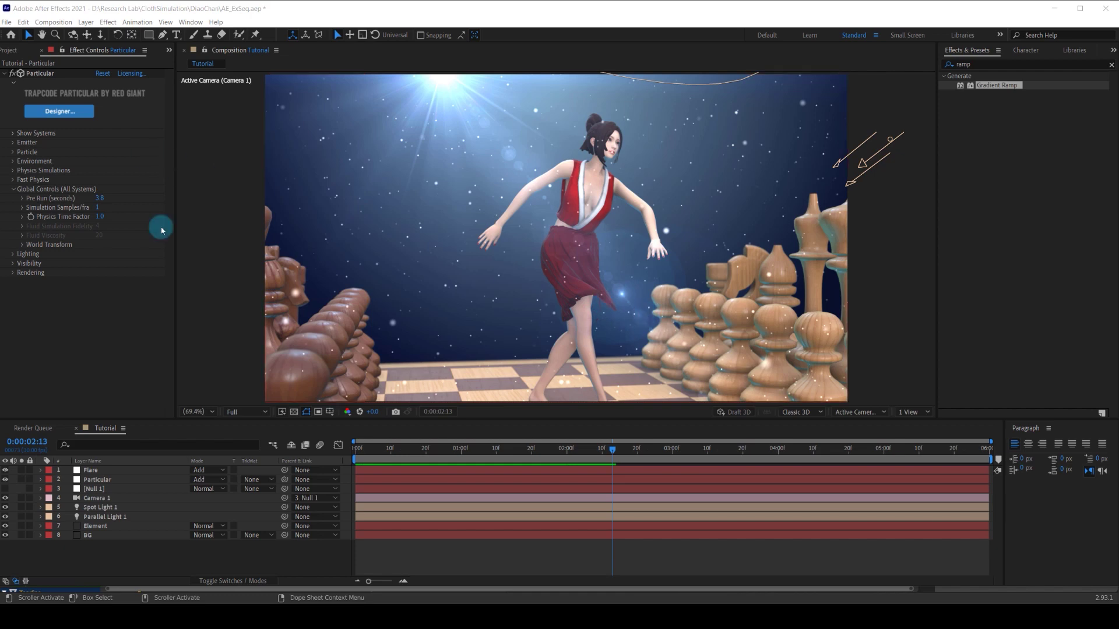
Step: In the Element layer's Scene Setup, enable Draw Backfaces for the Dress material of the DiaoChan model
click(107, 527)
click(64, 96)
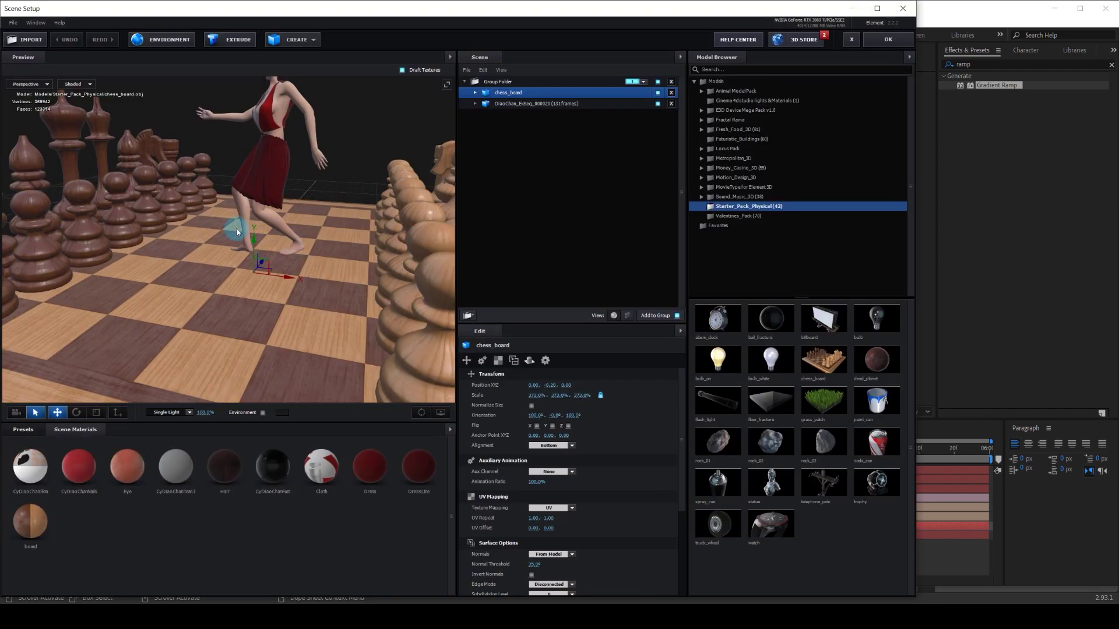
scroll(262, 193, up, 3)
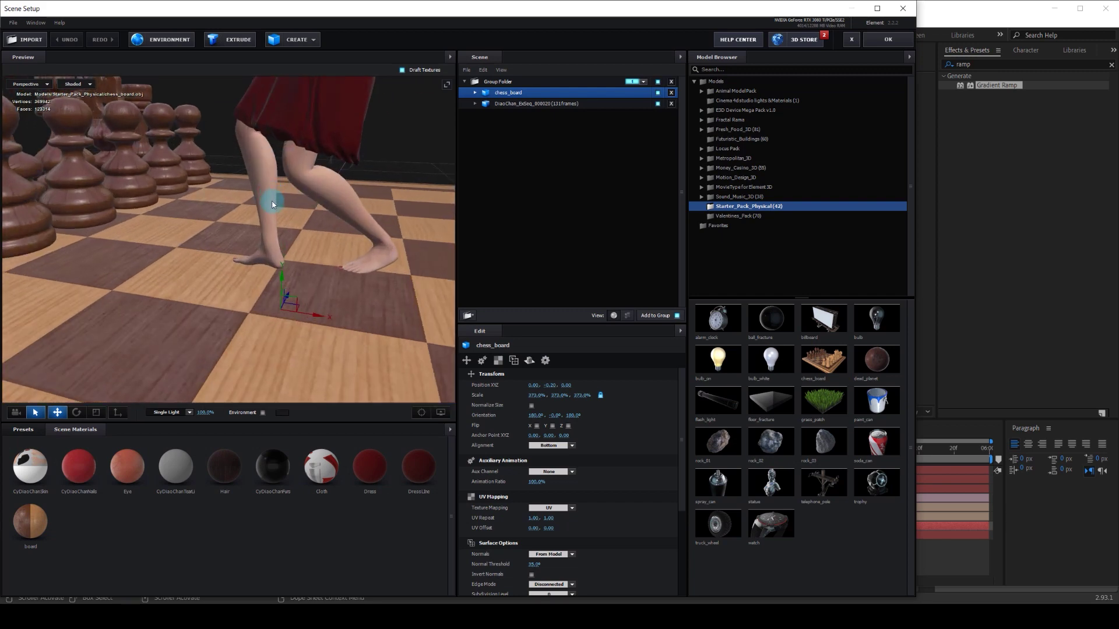
drag(309, 135, 340, 271)
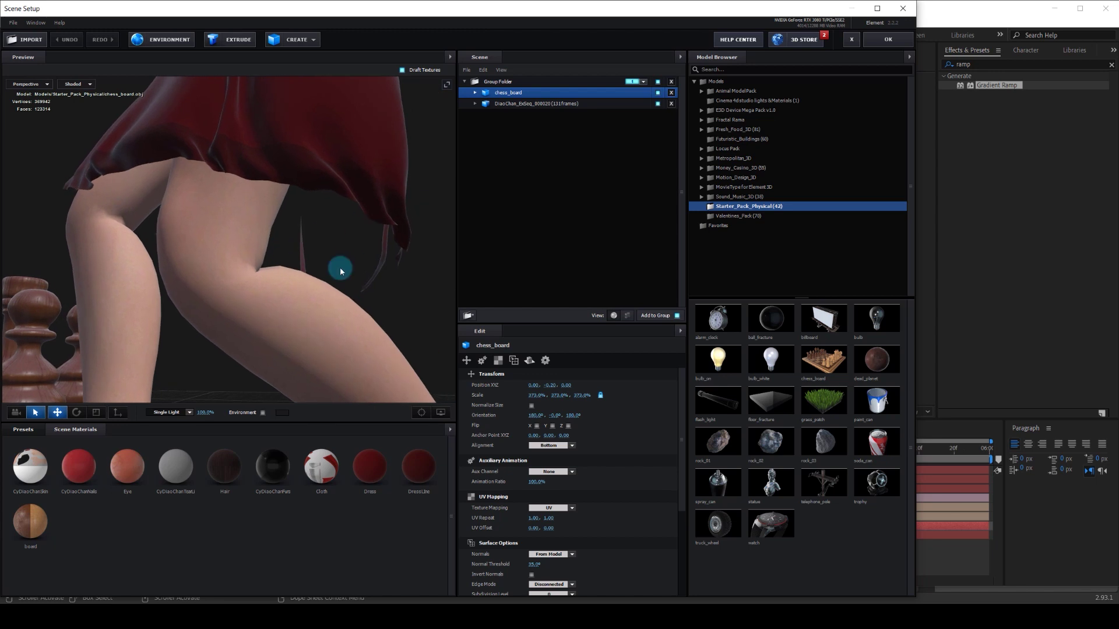
click(475, 103)
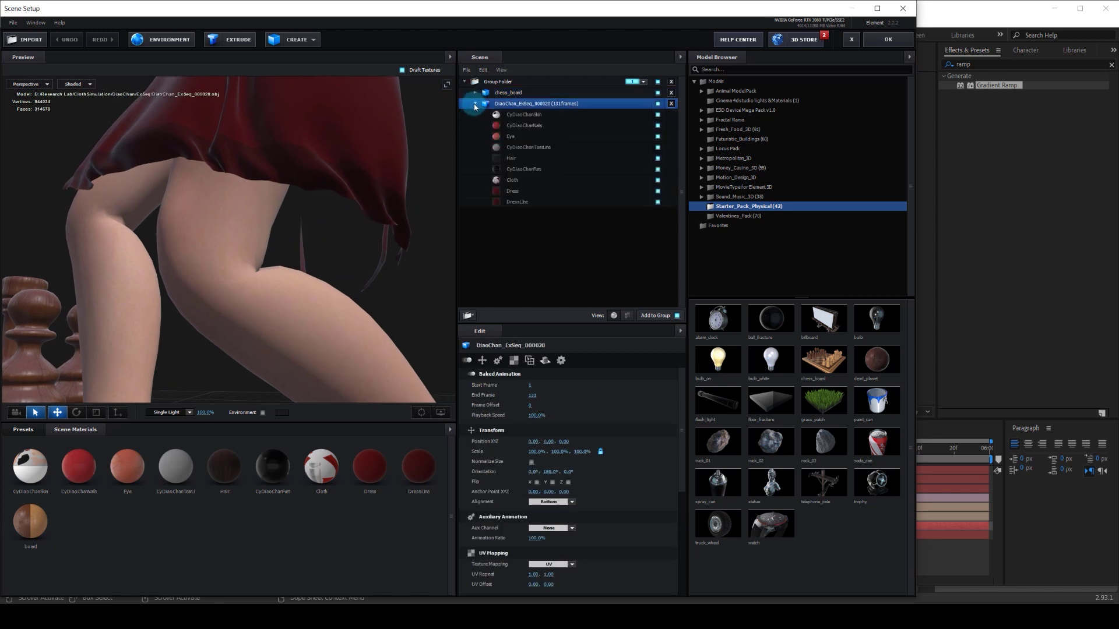
click(518, 194)
scroll(664, 478, down, 10)
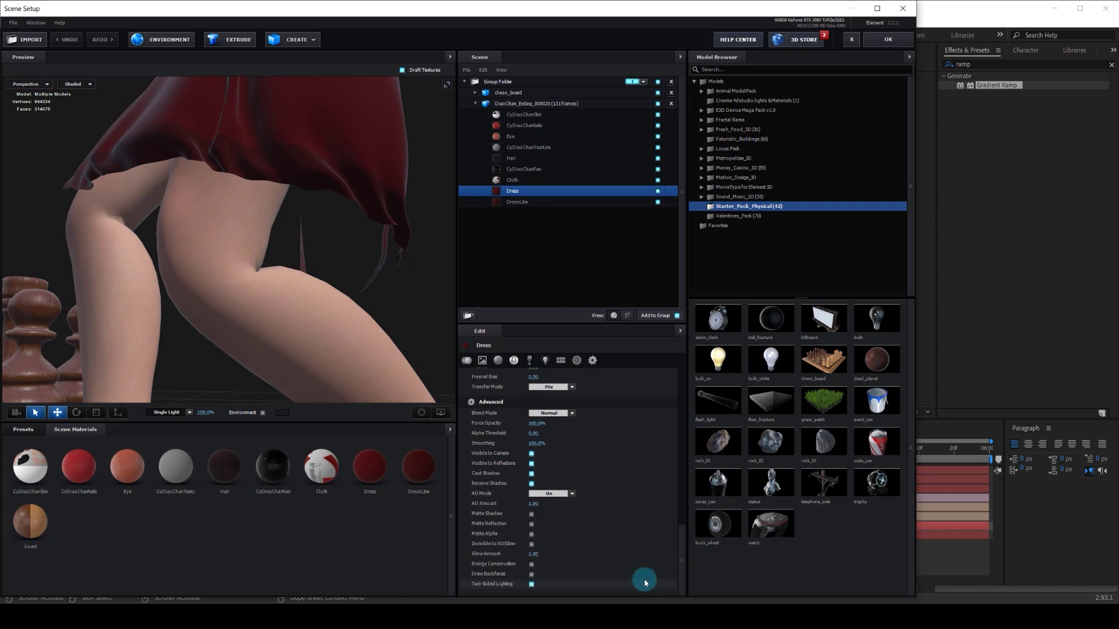
click(531, 575)
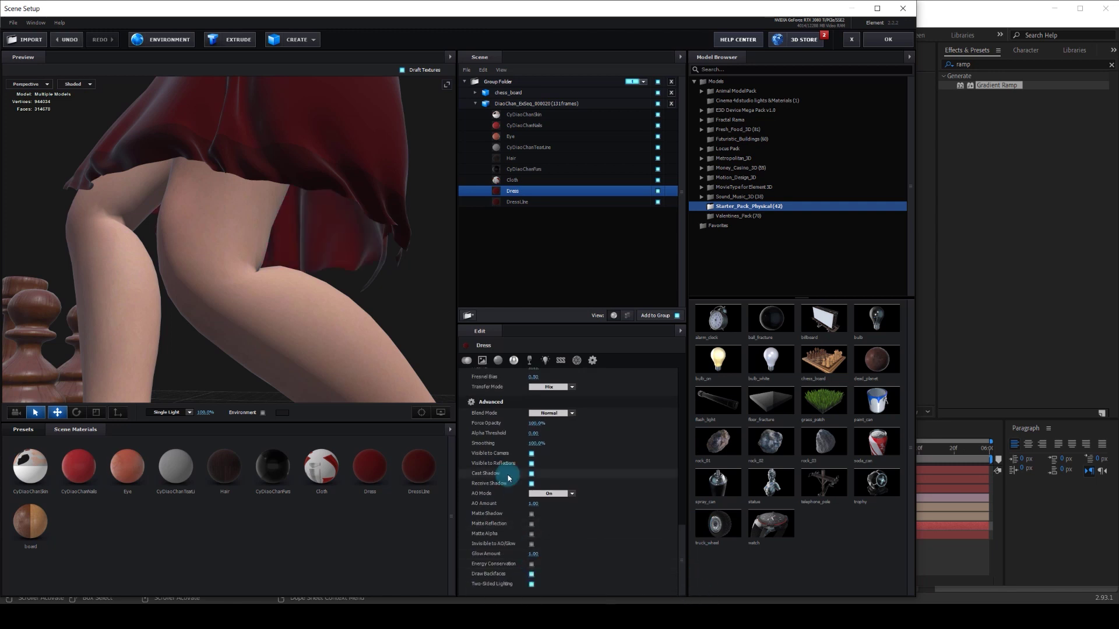
Step: Enable Draw Backfaces for the DressLine material as well and accept the scene changes
click(535, 204)
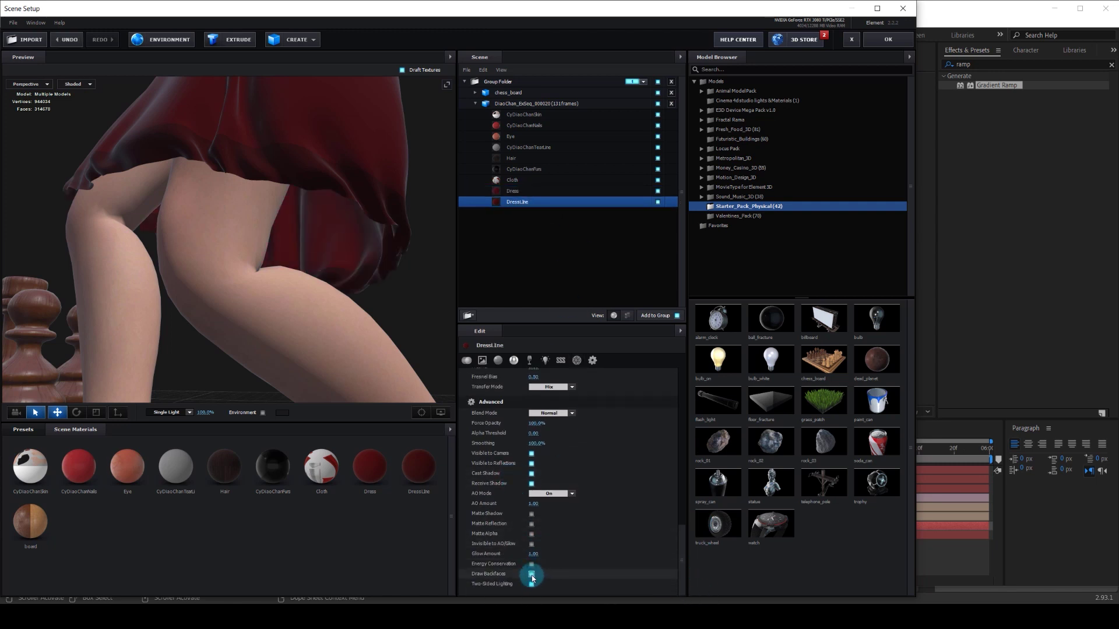
click(531, 575)
click(350, 254)
click(888, 39)
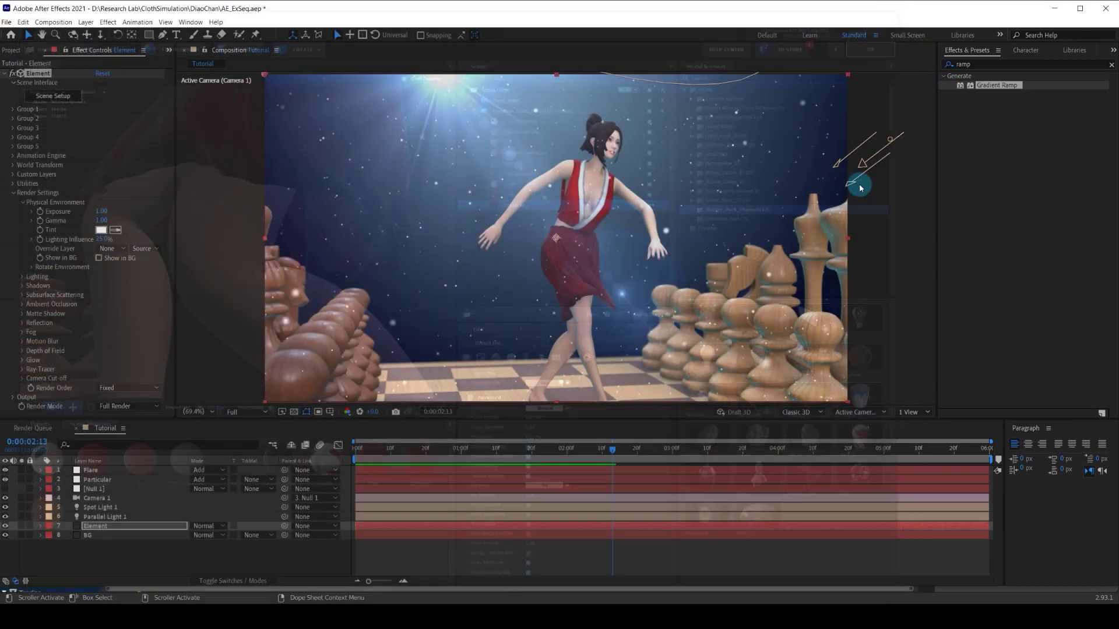